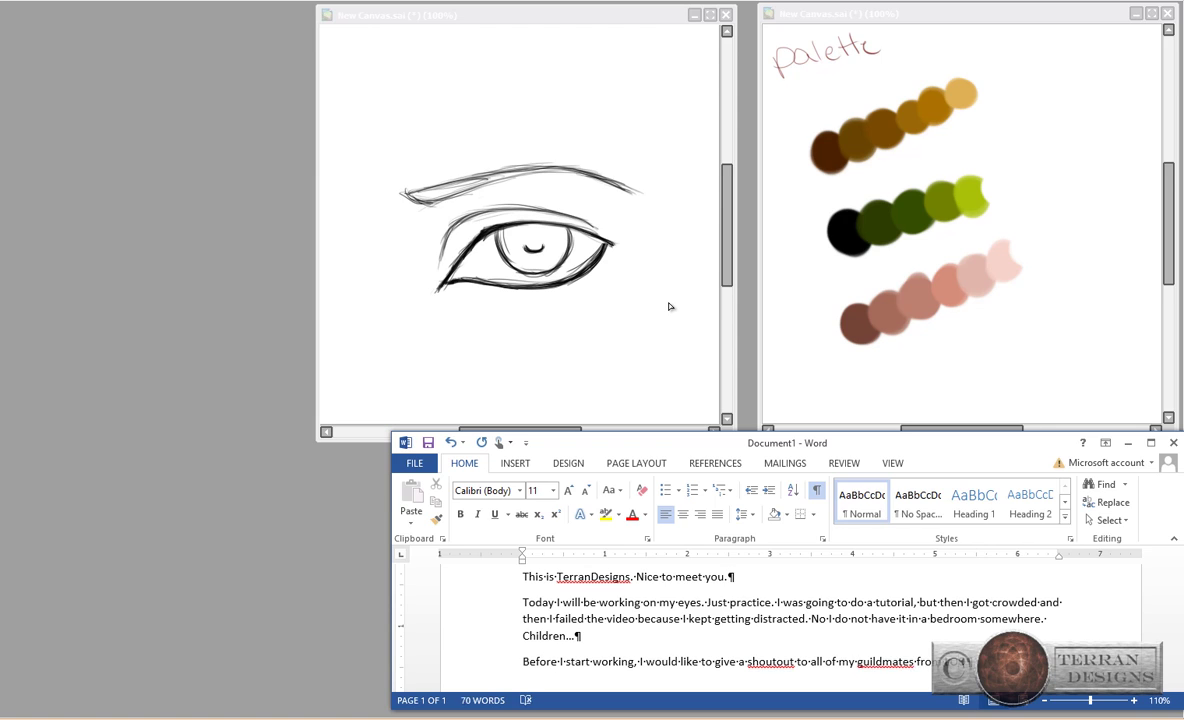
Add the line "I'm sitting here watching out group line chat. XD" below the guildmates shoutout in the Word note.
{"action": "key", "text": "Return"}
{"action": "key", "text": "Return"}
{"action": "type", "text": "I'm sitting here watching out group line chat. XD"}
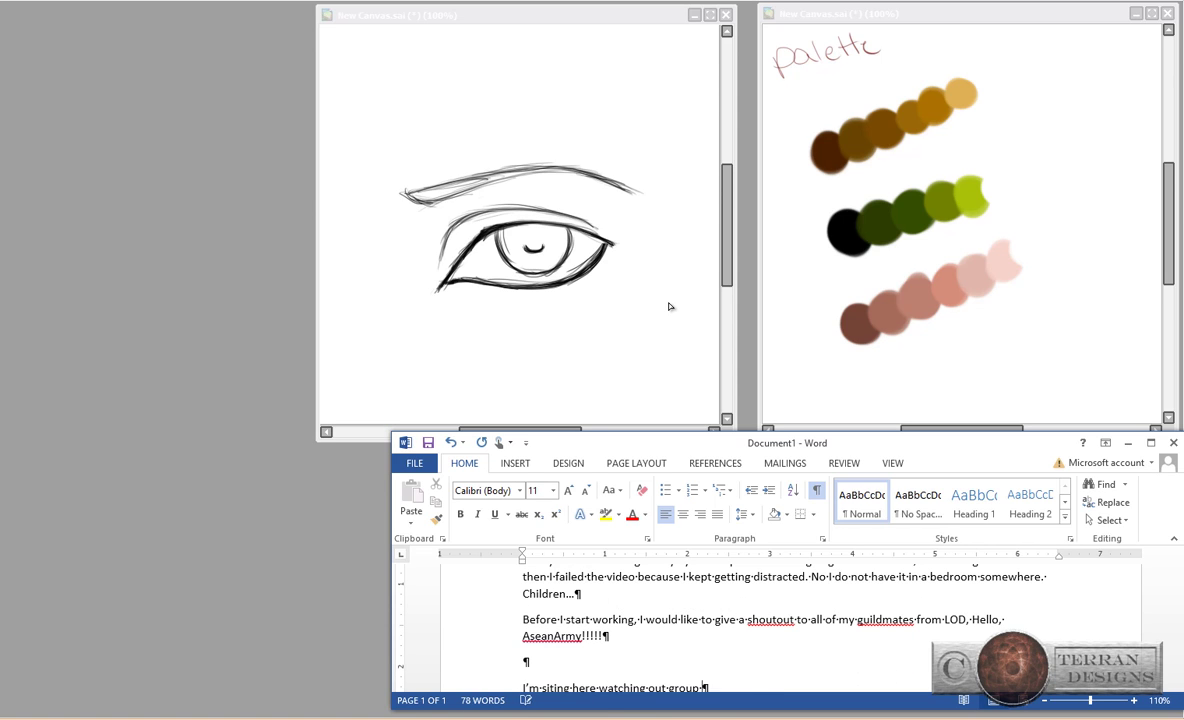
Add a paragraph explaining that the outline comes from the failed tutorial and this is practice, followed by "I hope I don't suck too bad at this…".
{"action": "key", "text": "Return"}
{"action": "type", "text": "Okay. So, the outline you"}
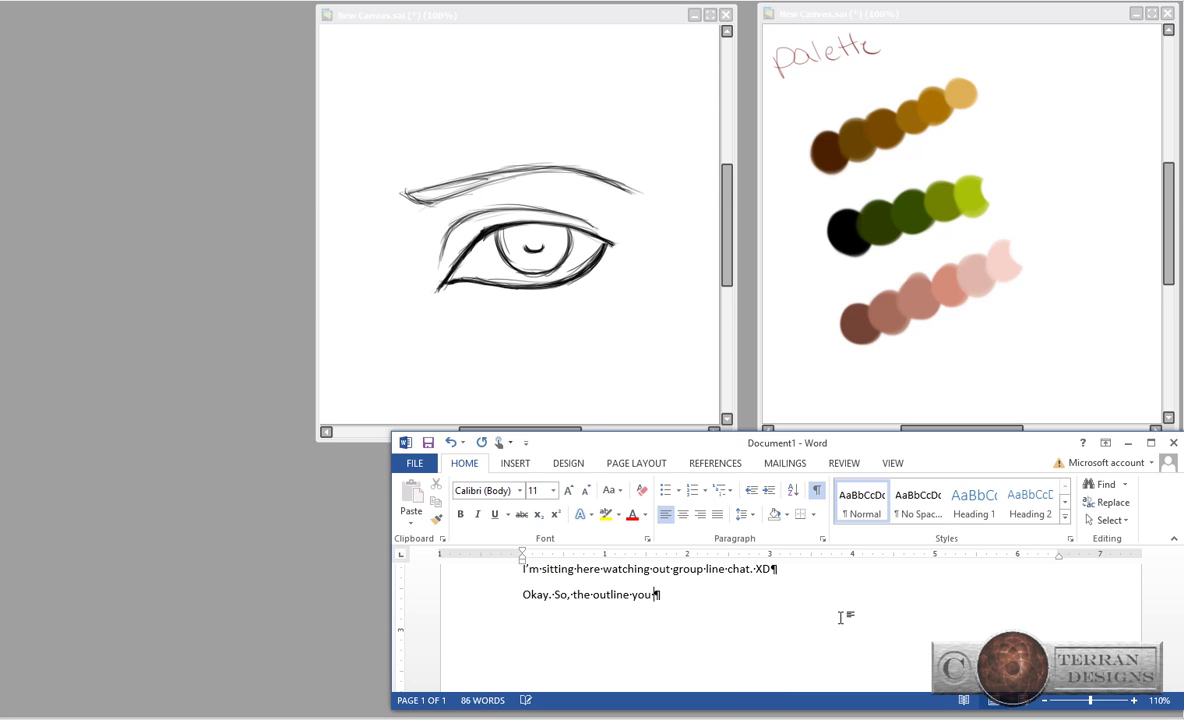
{"action": "type", "text": " see above is the outline from the tutorial failure. It sucked, trust me. This is just going to be a practice run because, let's face it, when you are only in the mood to do art during one of the four seasons, you get out of practice...lol"}
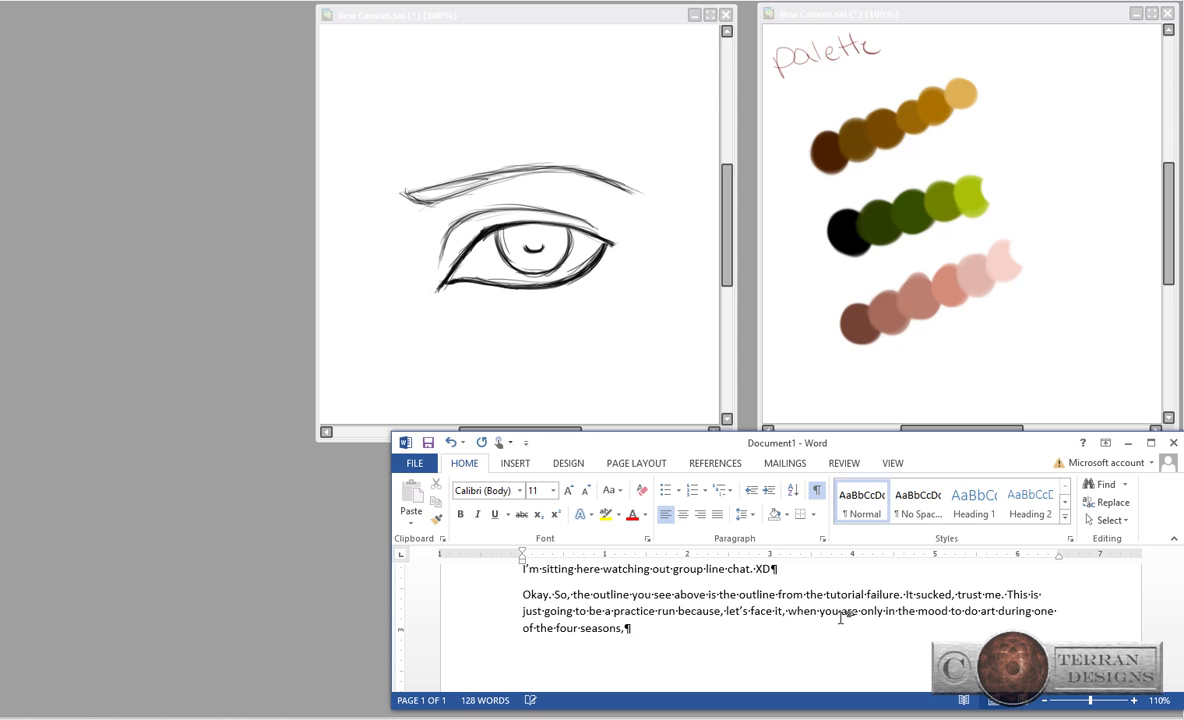
{"action": "key", "text": "Return"}
{"action": "type", "text": "I hope I don't suck too bad at this...lol"}
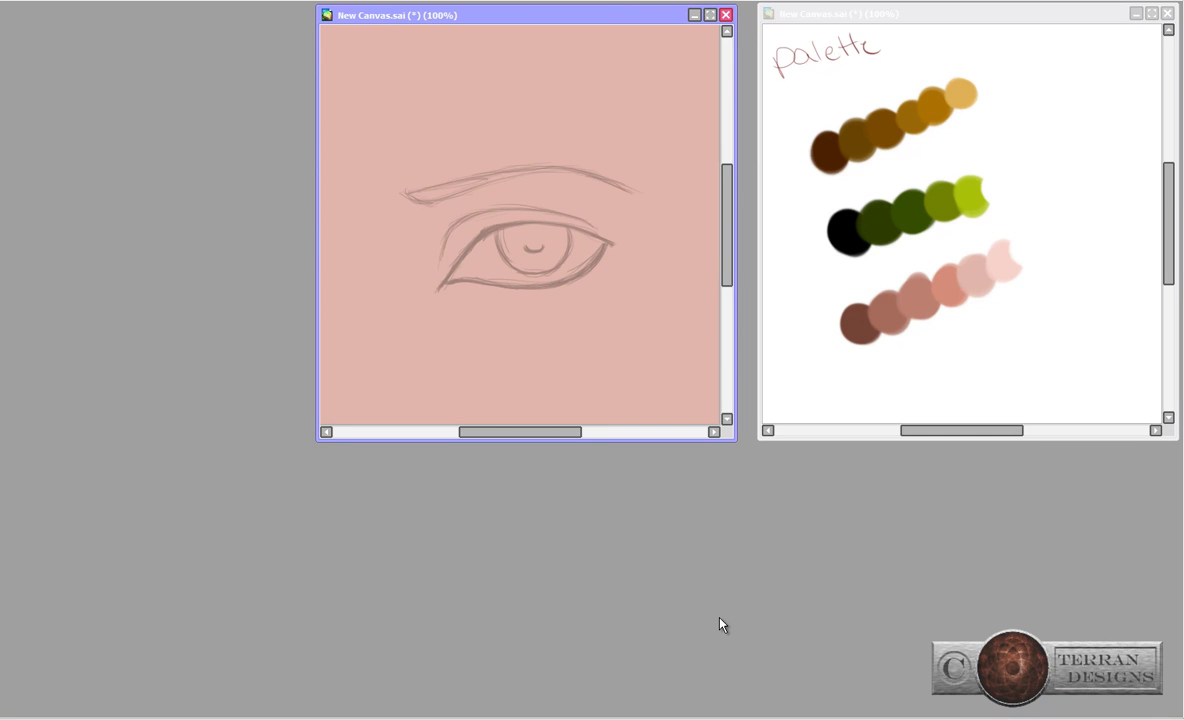
On the eye canvas, paint the eyeball pale grey-white with soft dark shading along the lid lines.
{"action": "mouse_move", "coordinate": [483, 242]}
{"action": "left_mouse_down"}
{"action": "mouse_move", "coordinate": [560, 250]}
{"action": "mouse_move", "coordinate": [507, 272]}
{"action": "mouse_move", "coordinate": [450, 250]}
{"action": "mouse_move", "coordinate": [520, 236]}
{"action": "mouse_move", "coordinate": [552, 250]}
{"action": "mouse_move", "coordinate": [500, 242]}
{"action": "mouse_move", "coordinate": [573, 253]}
{"action": "mouse_move", "coordinate": [530, 240]}
{"action": "mouse_move", "coordinate": [458, 255]}
{"action": "left_mouse_up"}
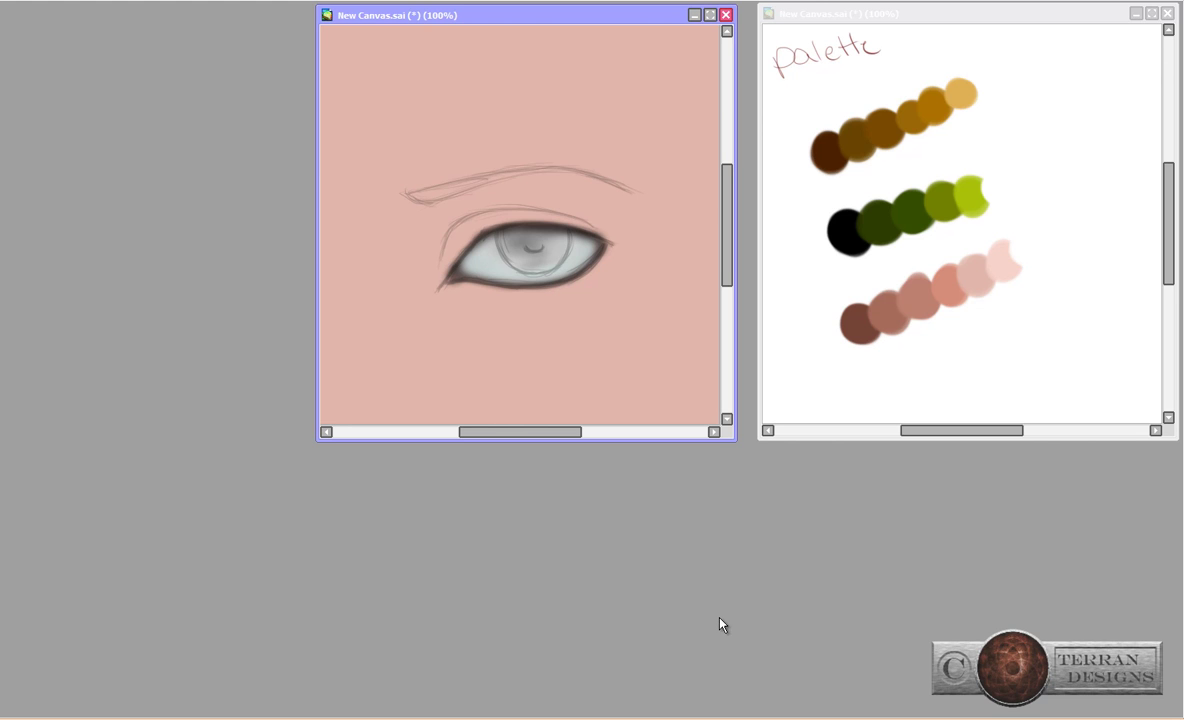
{"action": "key", "text": "ctrl+Tab"}
{"action": "key", "text": "ctrl+Tab"}
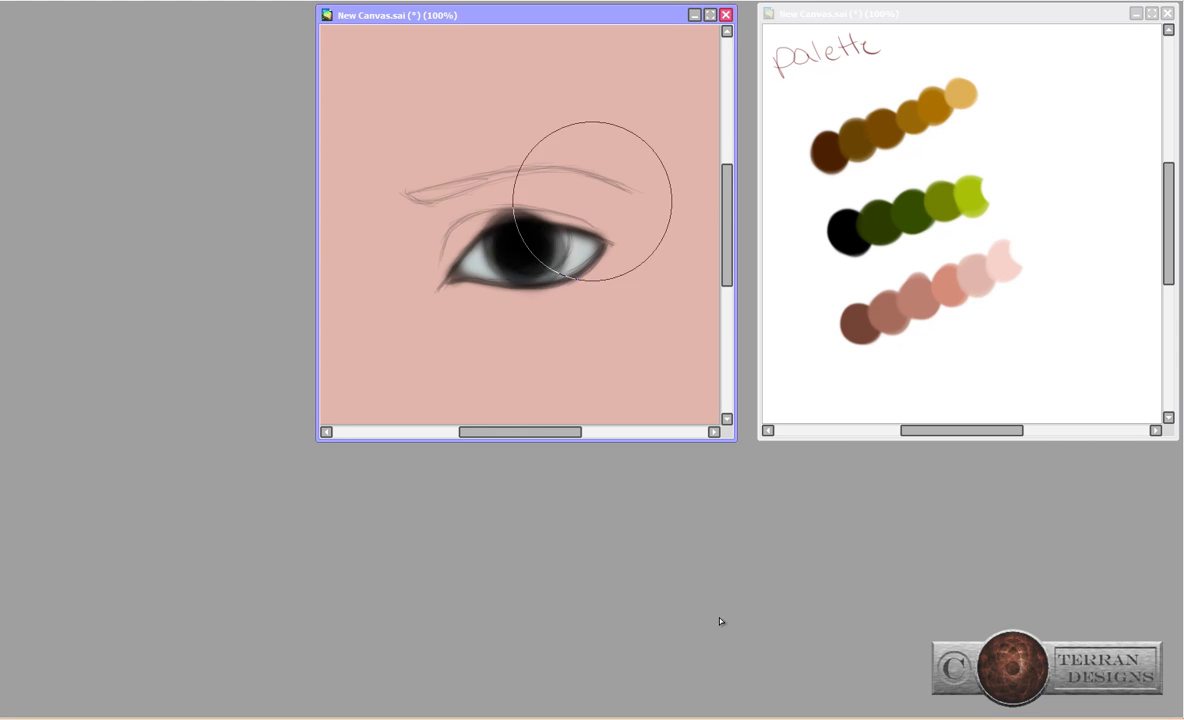
{"action": "mouse_move", "coordinate": [525, 232]}
{"action": "left_mouse_down"}
{"action": "mouse_move", "coordinate": [510, 235]}
{"action": "mouse_move", "coordinate": [542, 246]}
{"action": "mouse_move", "coordinate": [531, 238]}
{"action": "left_mouse_up"}
{"action": "key", "text": "ctrl+z"}
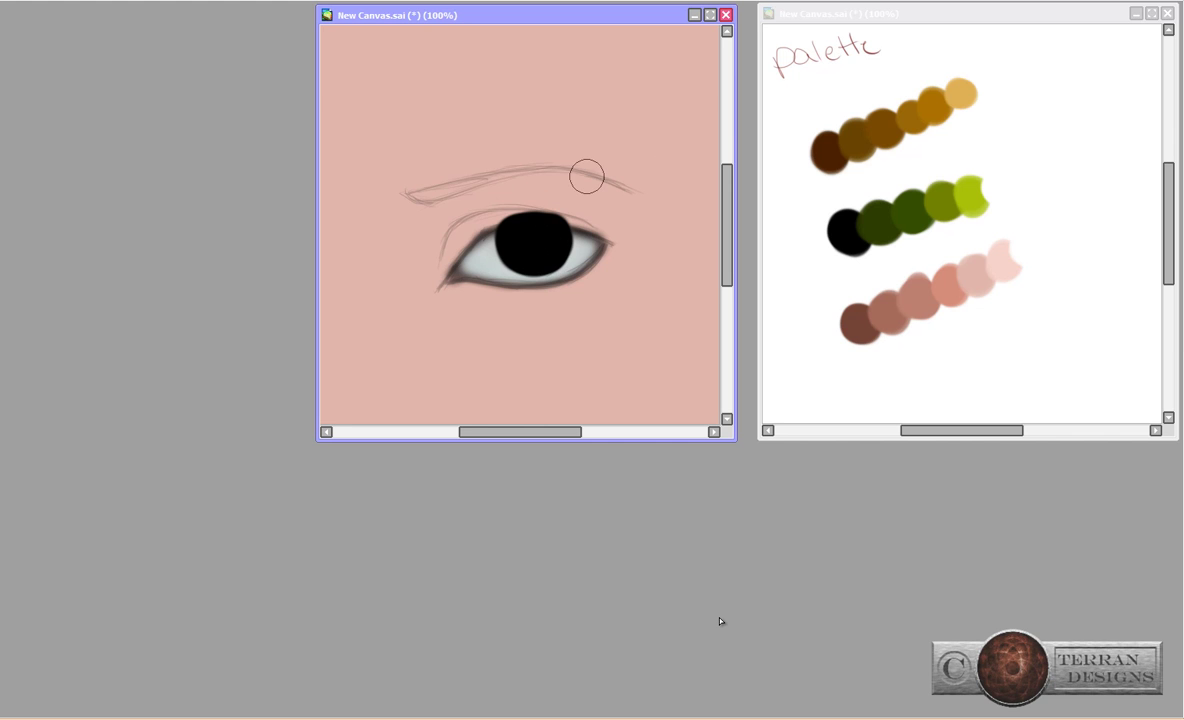
{"action": "key", "text": "ctrl+plus"}
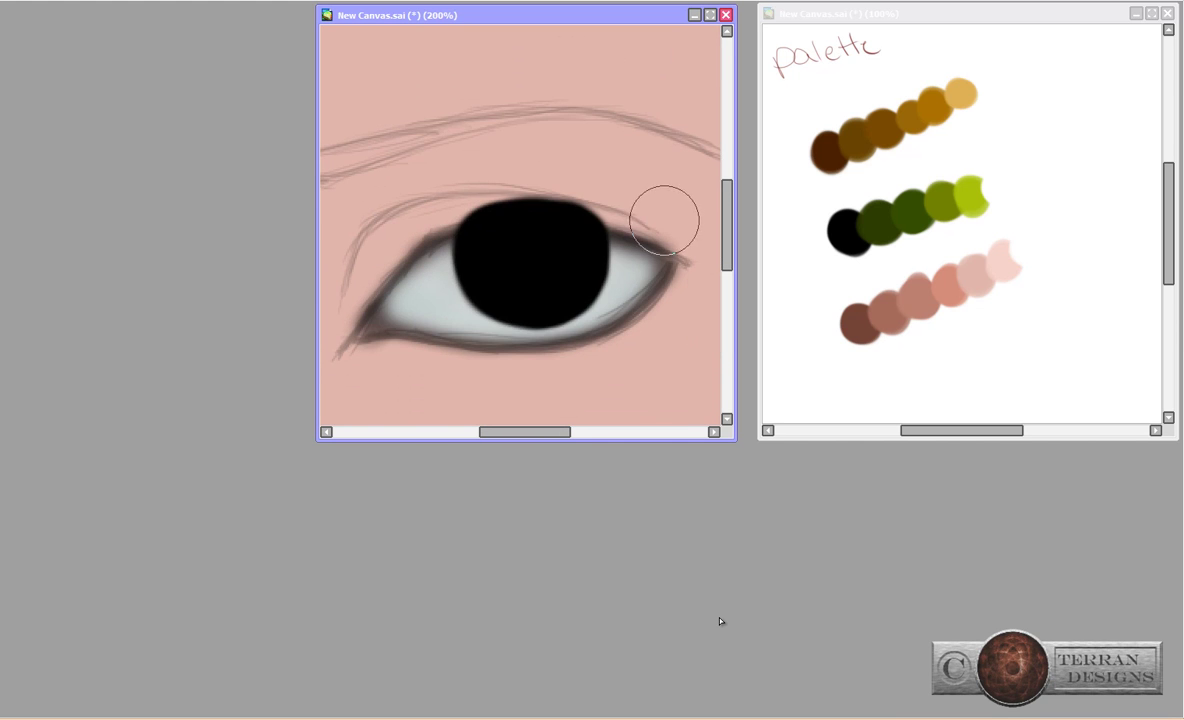
{"action": "key", "text": "ctrl+z"}
{"action": "mouse_move", "coordinate": [479, 299]}
{"action": "left_mouse_down"}
{"action": "mouse_move", "coordinate": [560, 308]}
{"action": "mouse_move", "coordinate": [571, 211]}
{"action": "left_mouse_up"}
{"action": "key", "text": "ctrl+z"}
Paint a round black iris base with a larger brush and fill its inside with dark green from the palette.
{"action": "key", "text": "bracketright"}
{"action": "key", "text": "bracketright"}
{"action": "key", "text": "bracketright"}
{"action": "mouse_move", "coordinate": [530, 250]}
{"action": "left_mouse_down"}
{"action": "mouse_move", "coordinate": [569, 219]}
{"action": "mouse_move", "coordinate": [511, 253]}
{"action": "mouse_move", "coordinate": [558, 245]}
{"action": "mouse_move", "coordinate": [643, 157]}
{"action": "mouse_move", "coordinate": [542, 240]}
{"action": "mouse_move", "coordinate": [587, 146]}
{"action": "mouse_move", "coordinate": [533, 252]}
{"action": "left_mouse_up"}
{"action": "left_click", "coordinate": [880, 215], "text": "alt"}
{"action": "key", "text": "bracketleft"}
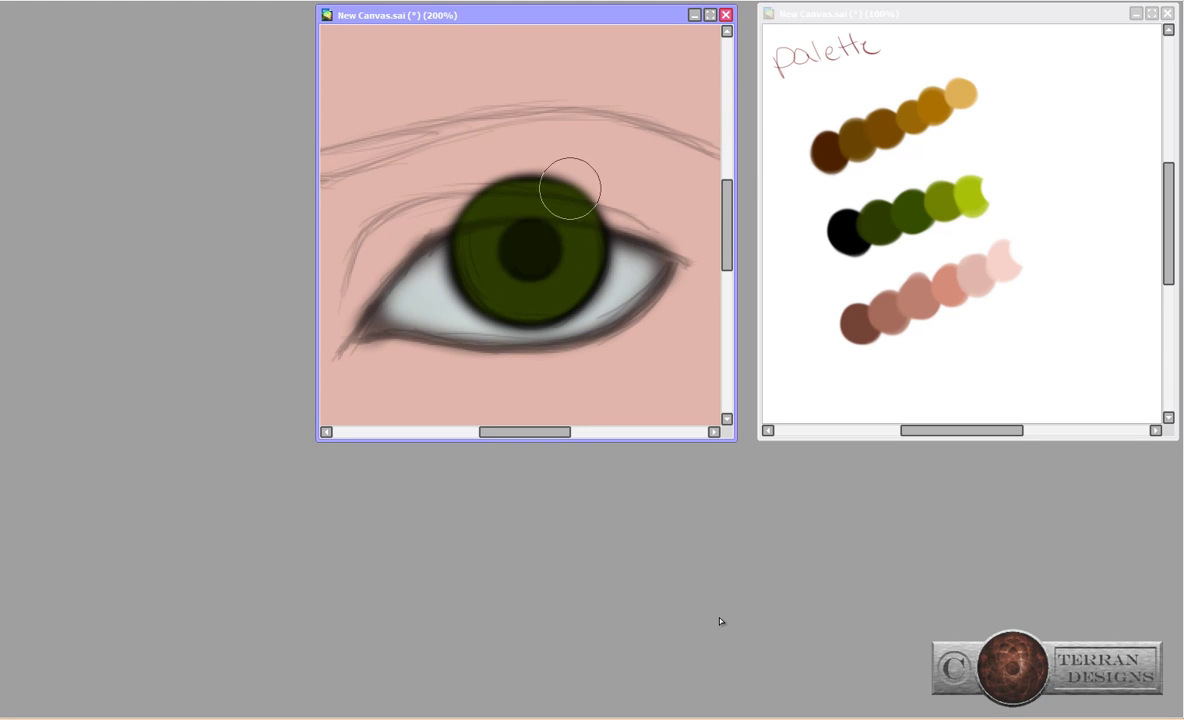
Paint a small solid black pupil at the centre of the green iris.
{"action": "key", "text": "ctrl+minus"}
{"action": "key", "text": "ctrl+plus"}
{"action": "key", "text": "ctrl+plus"}
{"action": "key", "text": "ctrl+plus"}
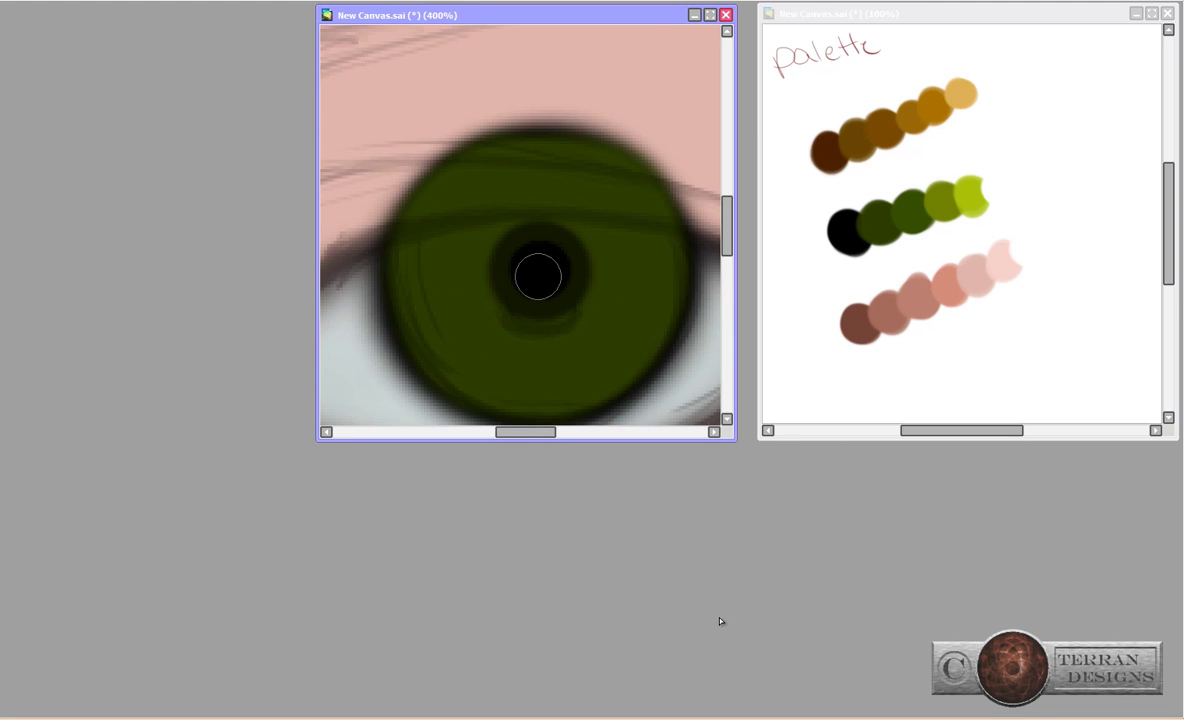
{"action": "key", "text": "ctrl+minus"}
{"action": "key", "text": "ctrl+minus"}
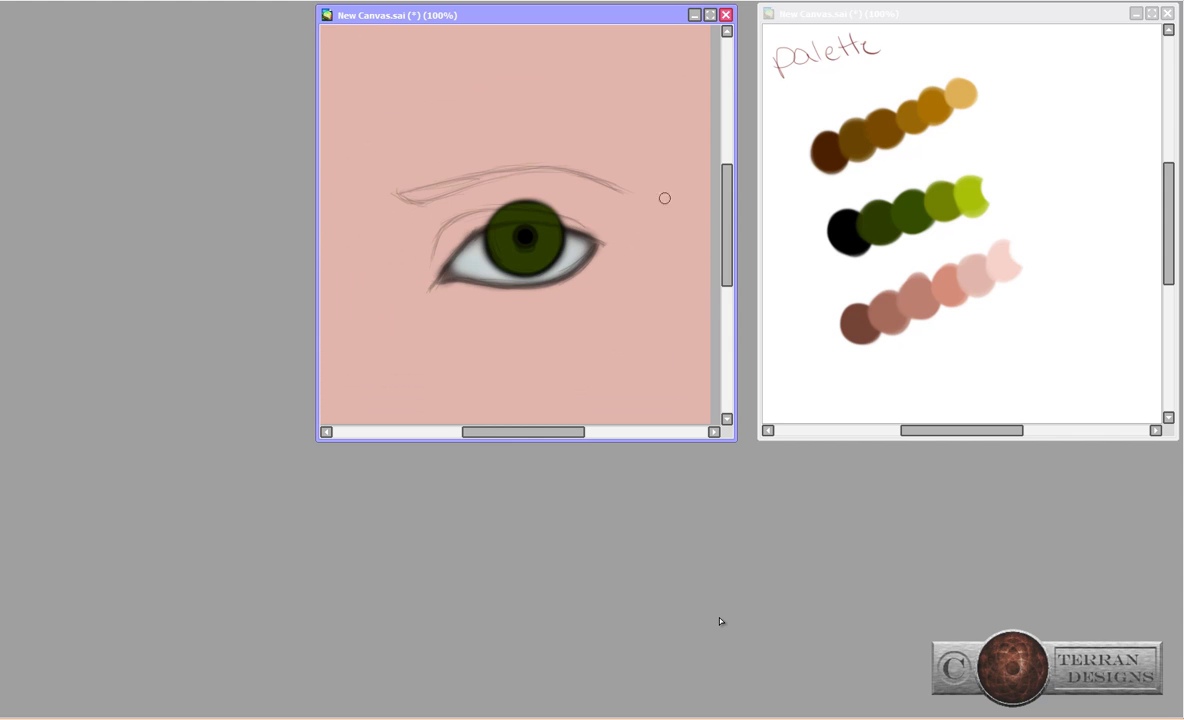
Select the circular area of the green iris, leaving its soft black rim outside the selection.
{"action": "key", "text": "ctrl+plus"}
{"action": "key", "text": "ctrl+plus"}
{"action": "key", "text": "ctrl+minus"}
{"action": "key", "text": "ctrl+minus"}
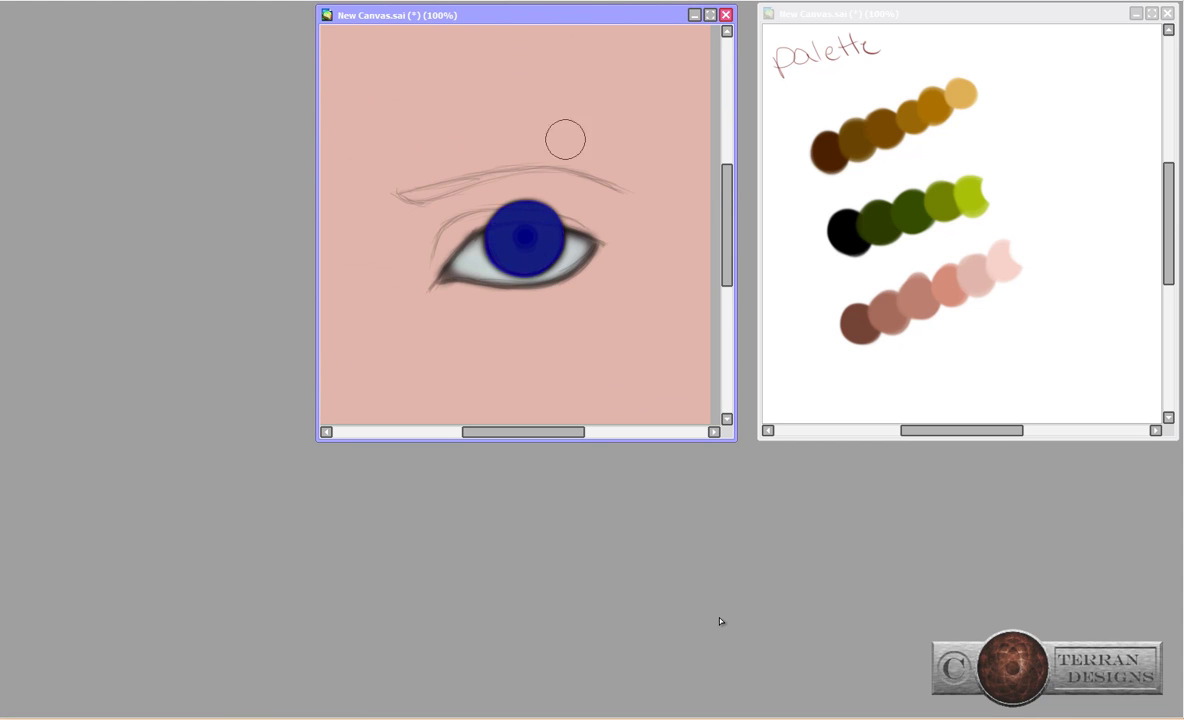
{"action": "key", "text": "ctrl+plus"}
{"action": "key", "text": "ctrl+plus"}
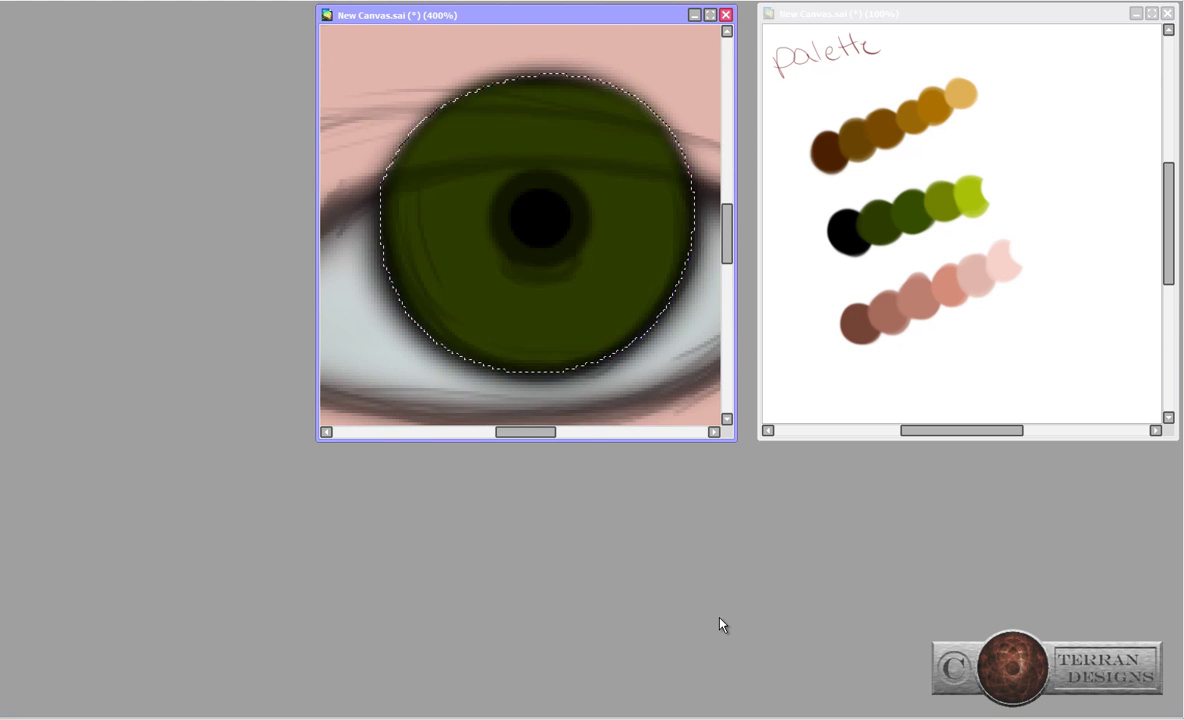
Paint fine yellow-green fibres radiating from the pupil across the selected iris, using the palette's greens.
{"action": "key", "text": "ctrl+minus"}
{"action": "key", "text": "ctrl+minus"}
{"action": "key", "text": "ctrl+minus"}
{"action": "key", "text": "ctrl+Tab"}
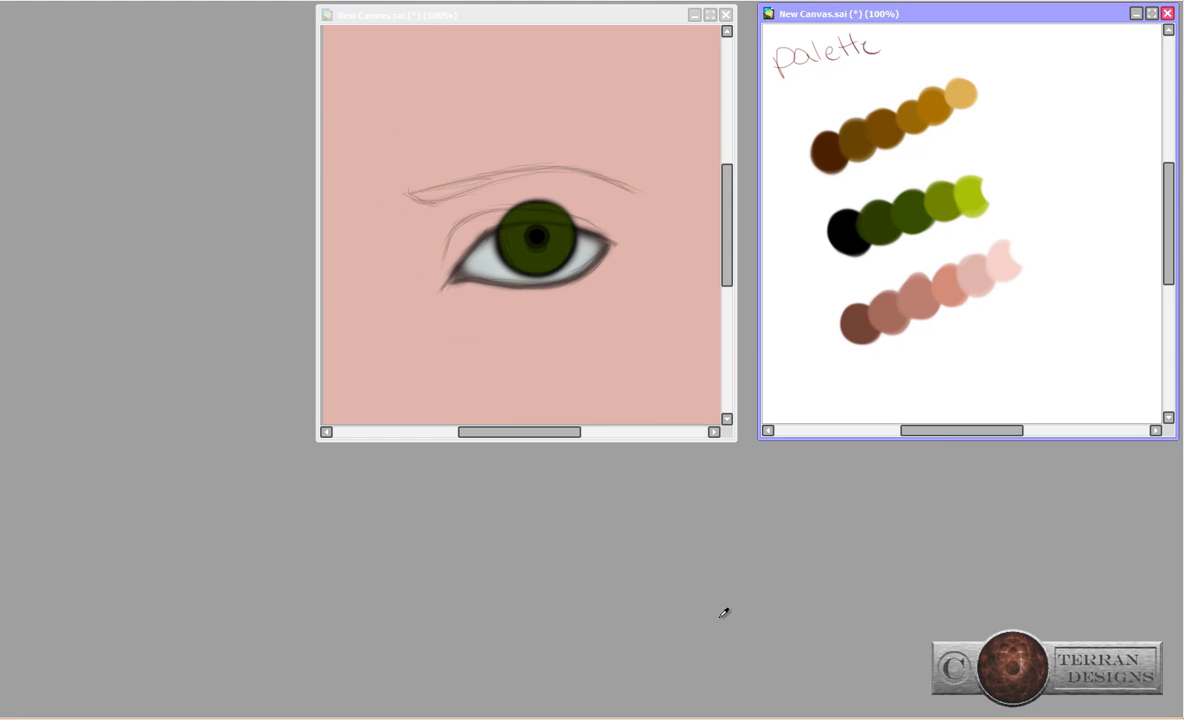
{"action": "key", "text": "ctrl+Tab"}
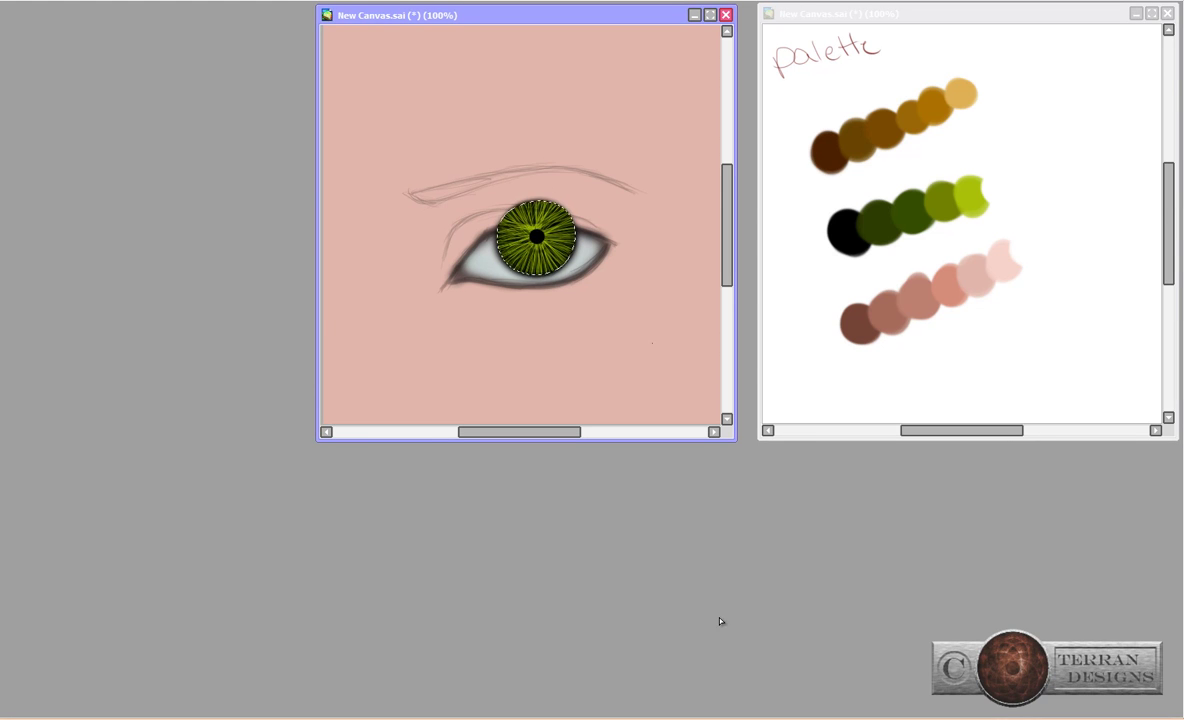
Switch to the Word note, add the line "Back", and return to the eye canvas.
{"action": "key", "text": "alt+Tab"}
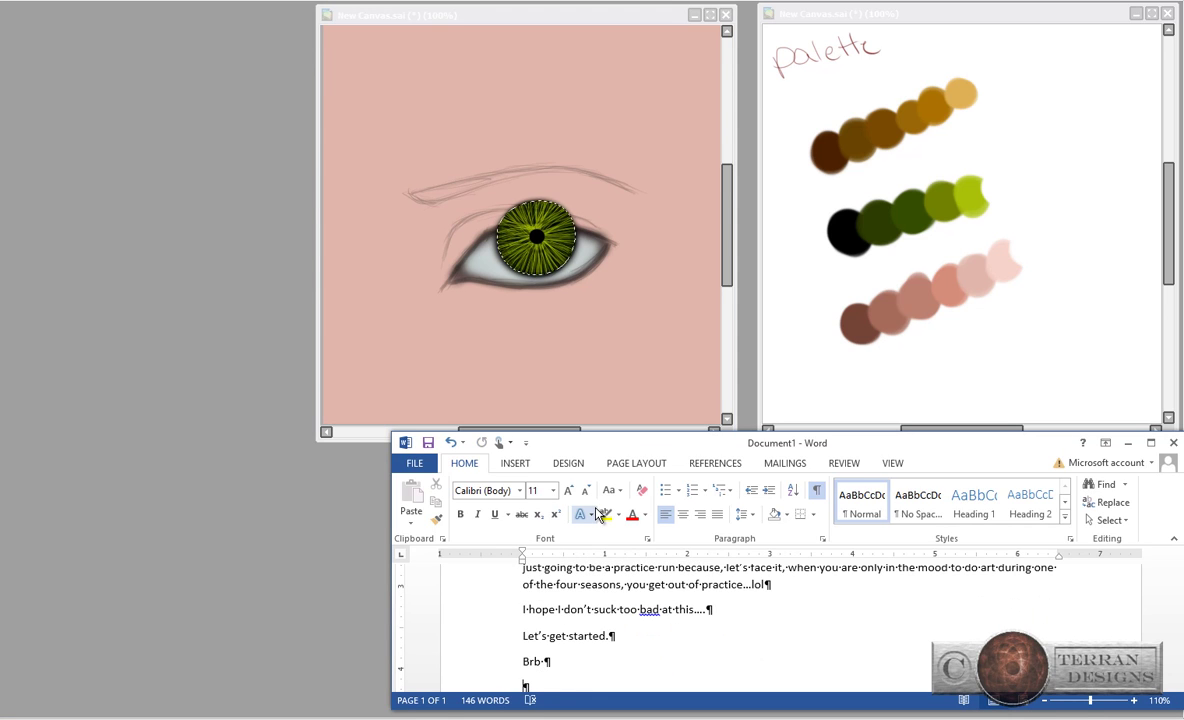
{"action": "type", "text": "Back"}
{"action": "key", "text": "Return"}
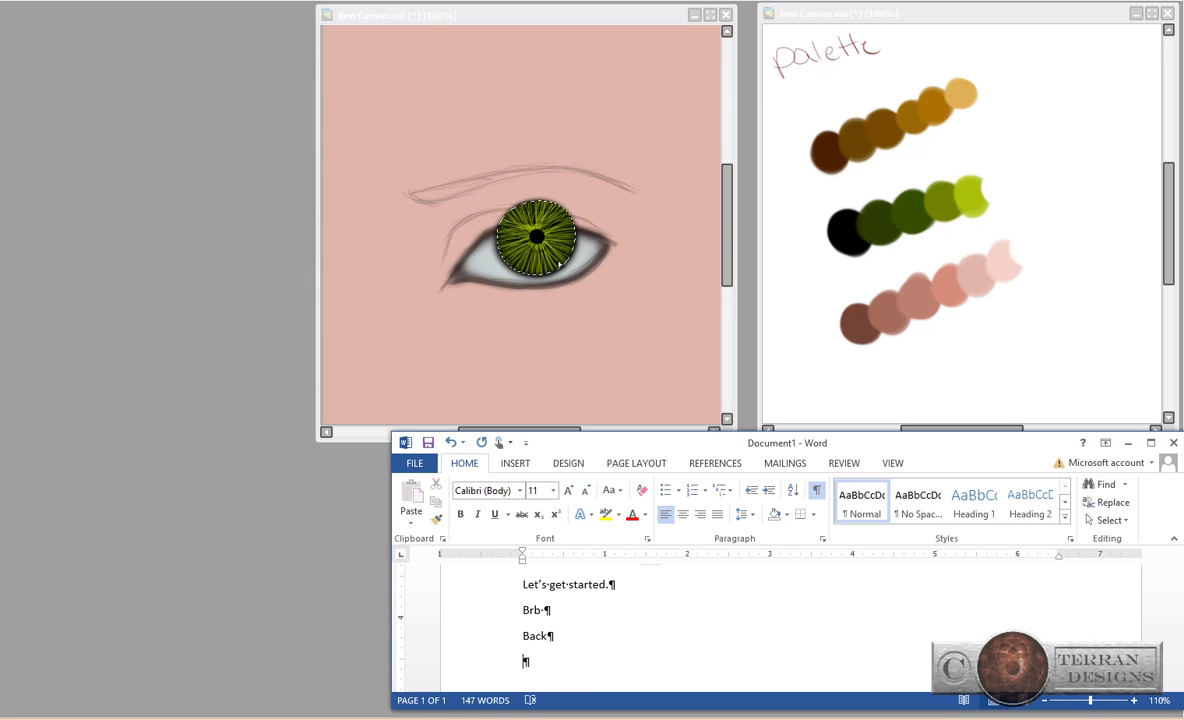
{"action": "key", "text": "alt+Tab"}
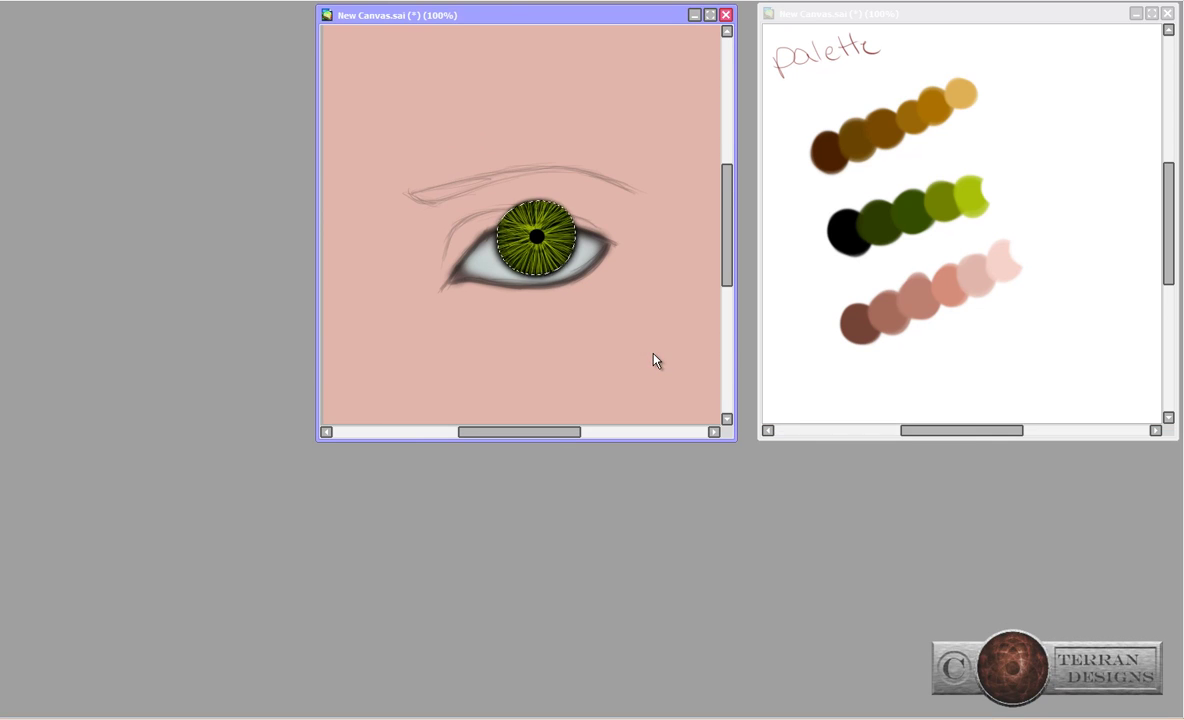
Paint golden-orange fibres around the pupil and enlarge the black pupil.
{"action": "scroll", "coordinate": [655, 360], "scroll_direction": "up", "scroll_amount": 4}
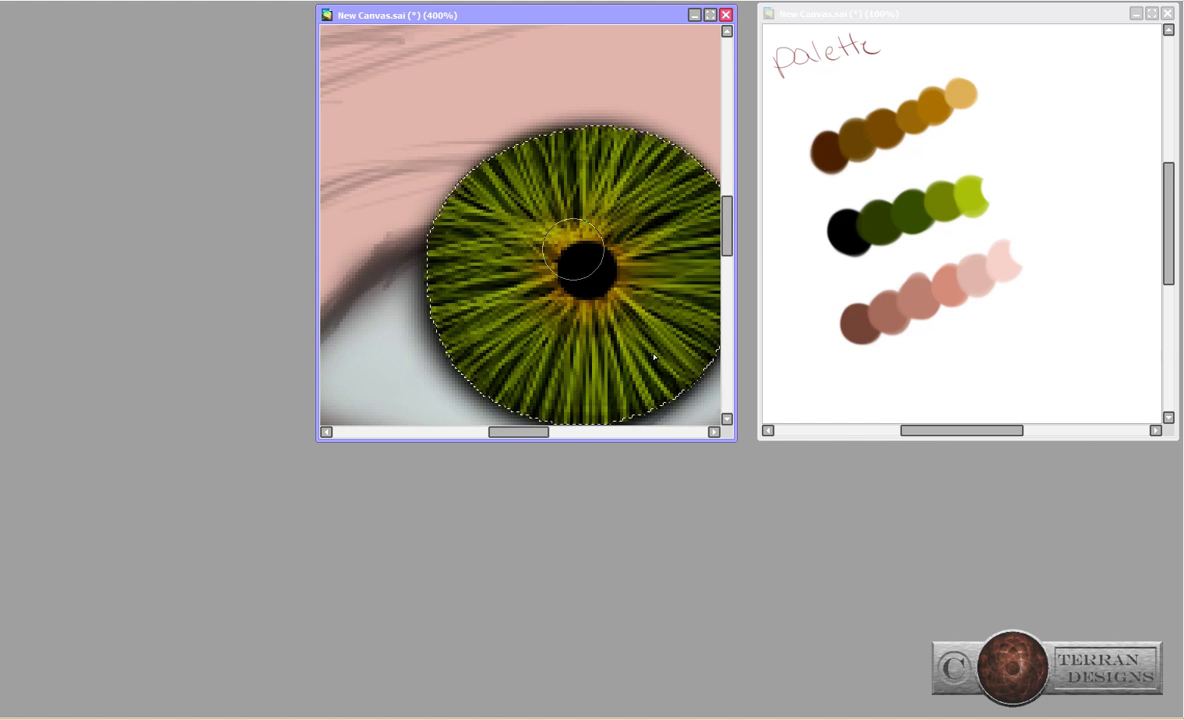
{"action": "scroll", "coordinate": [655, 360], "scroll_direction": "down", "scroll_amount": 4}
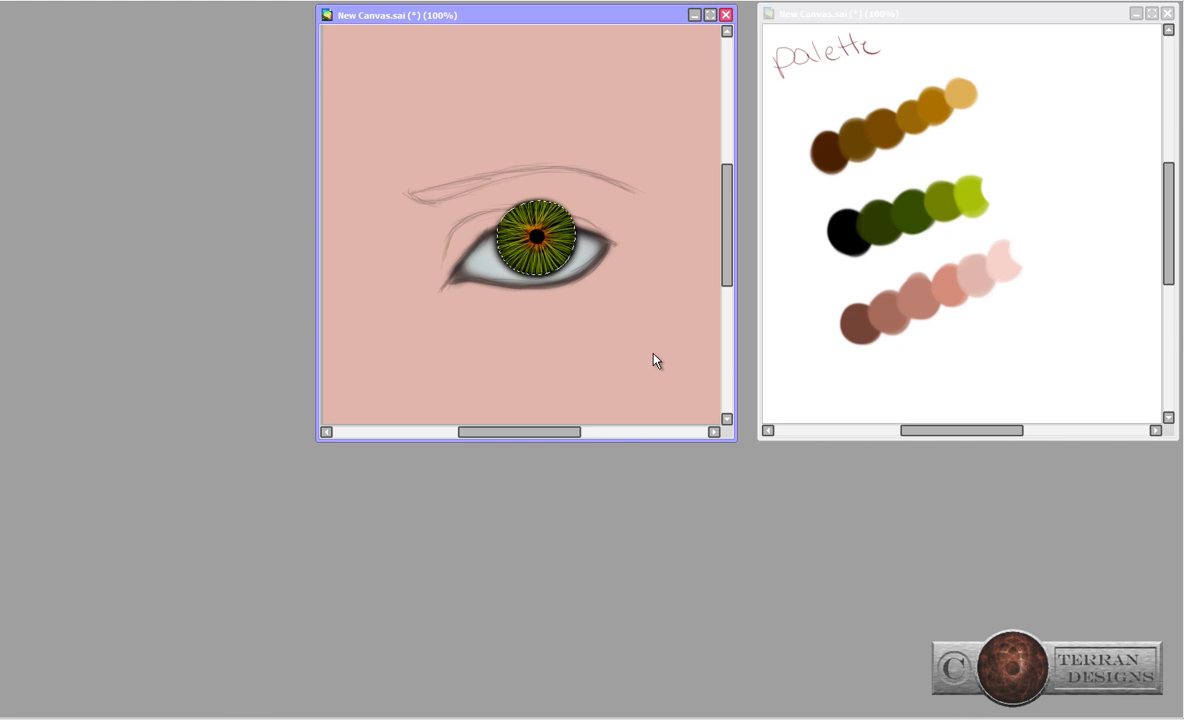
{"action": "scroll", "coordinate": [655, 360], "scroll_direction": "up", "scroll_amount": 4}
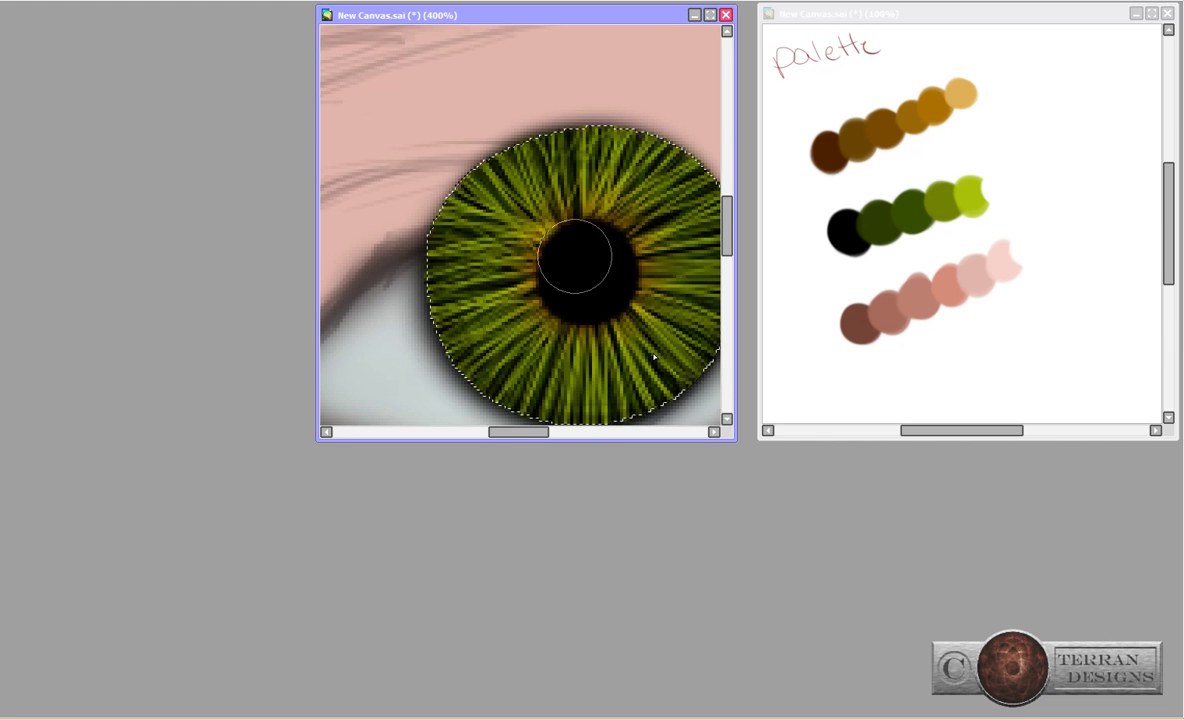
{"action": "scroll", "coordinate": [654, 357], "scroll_direction": "down", "scroll_amount": 4}
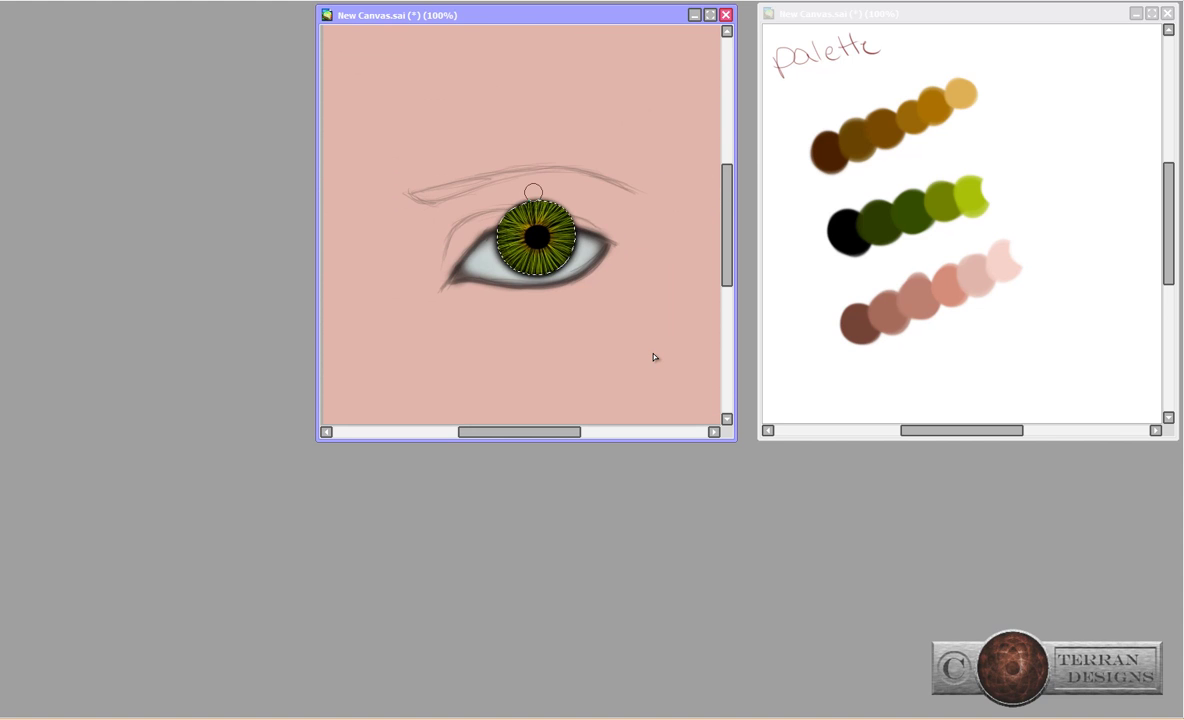
{"action": "scroll", "coordinate": [654, 357], "scroll_direction": "up", "scroll_amount": 4}
{"action": "scroll", "coordinate": [655, 360], "scroll_direction": "down", "scroll_amount": 2}
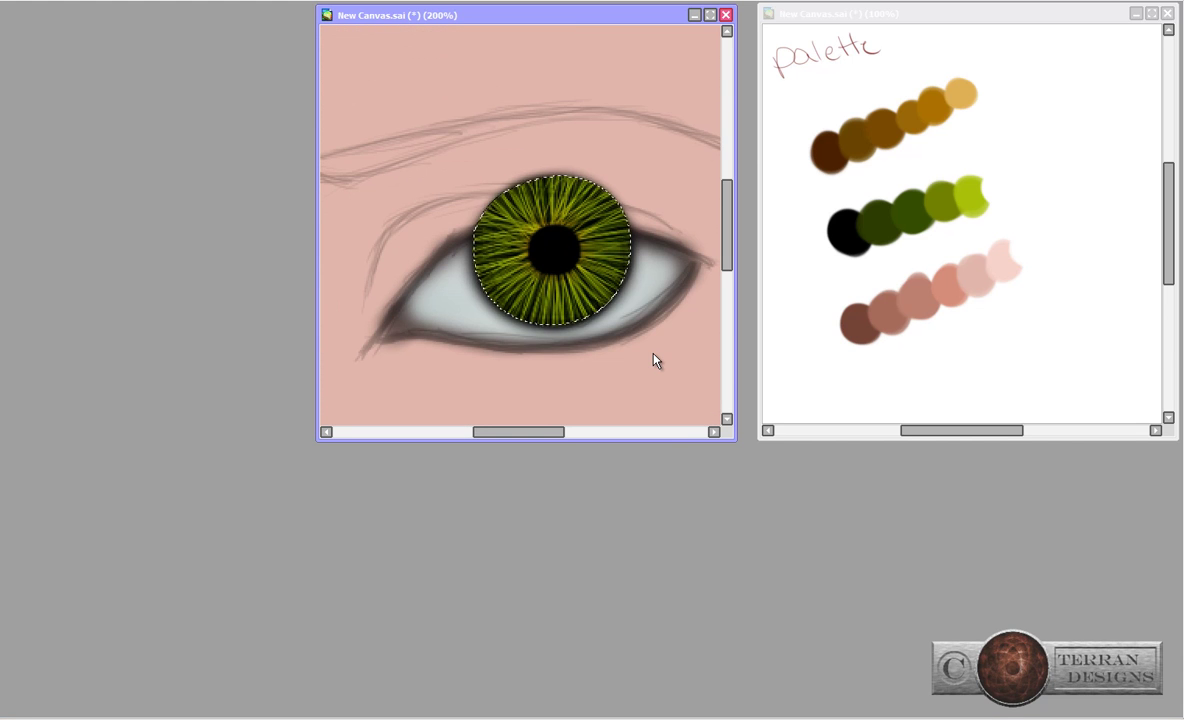
Extend golden-orange streaks outward through the green iris and clear the selection.
{"action": "mouse_move", "coordinate": [530, 222]}
{"action": "left_mouse_down"}
{"action": "mouse_move", "coordinate": [578, 242]}
{"action": "mouse_move", "coordinate": [522, 272]}
{"action": "mouse_move", "coordinate": [540, 224]}
{"action": "mouse_move", "coordinate": [549, 256]}
{"action": "mouse_move", "coordinate": [560, 240]}
{"action": "mouse_move", "coordinate": [542, 266]}
{"action": "mouse_move", "coordinate": [508, 261]}
{"action": "mouse_move", "coordinate": [538, 226]}
{"action": "mouse_move", "coordinate": [471, 196]}
{"action": "mouse_move", "coordinate": [560, 270]}
{"action": "mouse_move", "coordinate": [554, 186]}
{"action": "mouse_move", "coordinate": [579, 311]}
{"action": "left_mouse_up"}
{"action": "key", "text": "ctrl+d"}
{"action": "key", "text": "minus"}
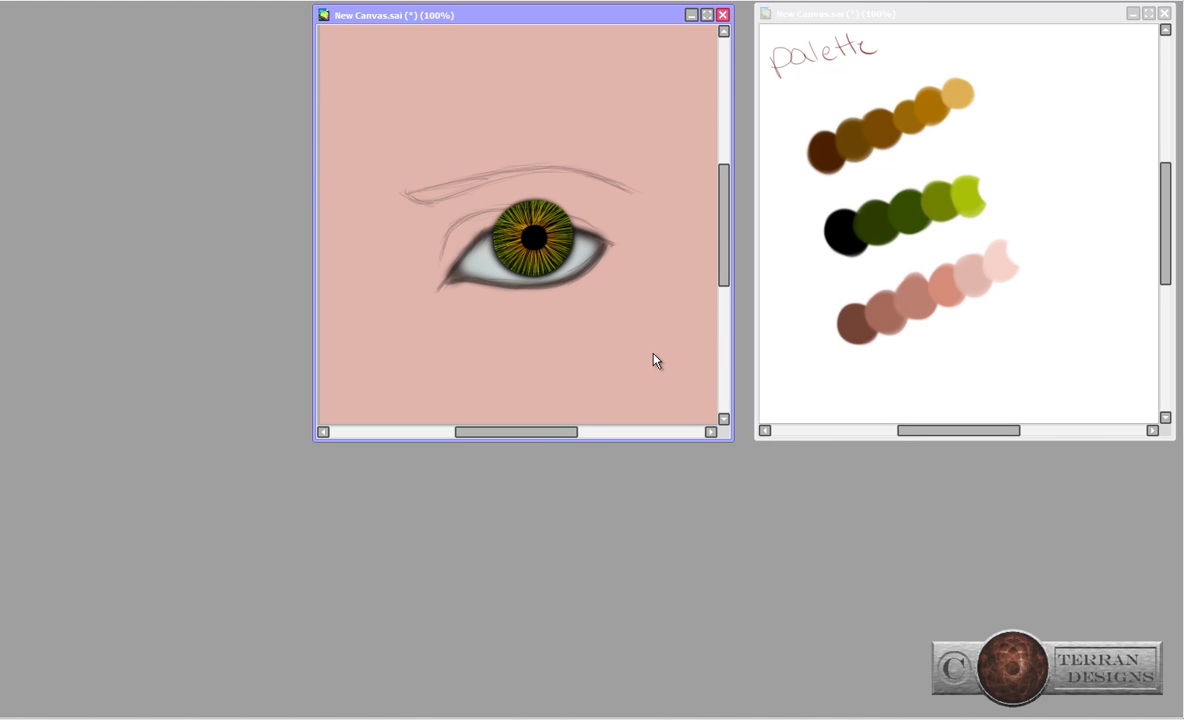
Darken the inner iris with black streaks radiating from the pupil's edge.
{"action": "key", "text": "plus"}
{"action": "key", "text": "plus"}
{"action": "key", "text": "minus"}
{"action": "key", "text": "minus"}
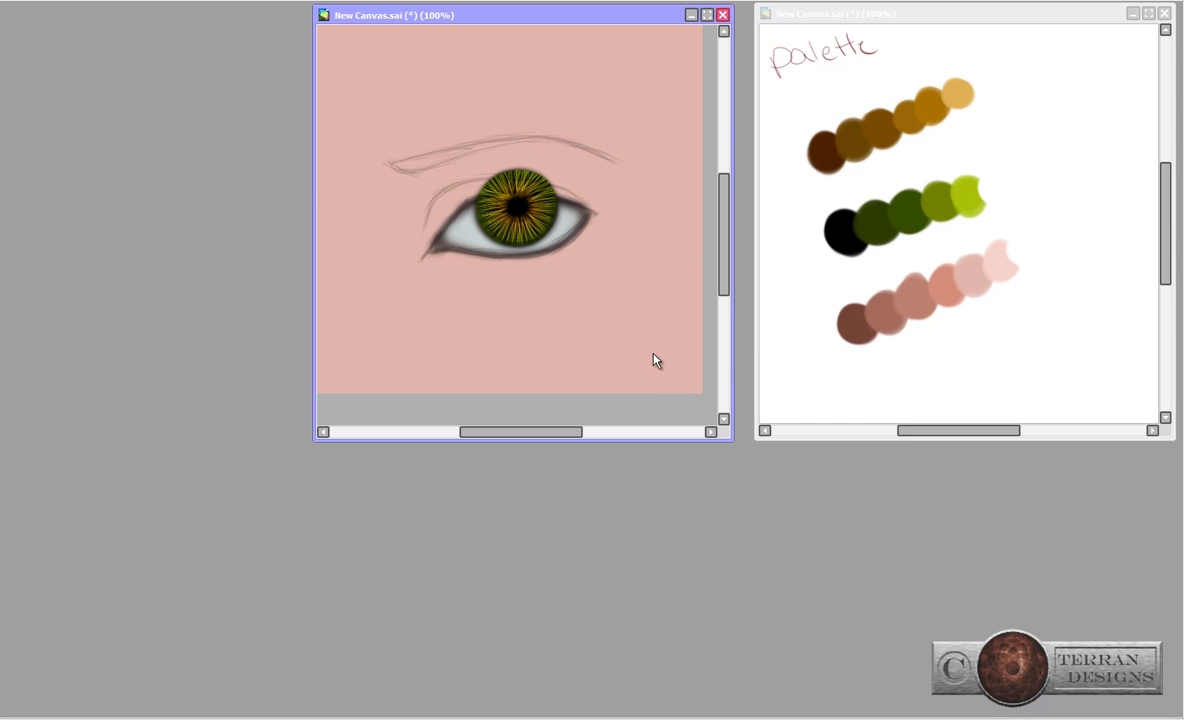
Trim the iris top to the upper lid line and paint dark shading with white lash-like reflections across it.
{"action": "left_click_drag", "start_coordinate": [440, 188], "coordinate": [536, 180]}
{"action": "mouse_move", "coordinate": [415, 215]}
{"action": "left_mouse_down"}
{"action": "mouse_move", "coordinate": [505, 206]}
{"action": "mouse_move", "coordinate": [536, 180]}
{"action": "left_mouse_up"}
{"action": "key", "text": "ctrl+z"}
{"action": "left_click_drag", "start_coordinate": [440, 192], "coordinate": [534, 180]}
{"action": "mouse_move", "coordinate": [448, 218]}
{"action": "left_mouse_down"}
{"action": "mouse_move", "coordinate": [460, 202]}
{"action": "mouse_move", "coordinate": [510, 202]}
{"action": "mouse_move", "coordinate": [493, 195]}
{"action": "mouse_move", "coordinate": [520, 188]}
{"action": "left_mouse_up"}
{"action": "left_click_drag", "start_coordinate": [440, 186], "coordinate": [525, 190]}
Paint the lower lid rim in brownish pink using the palette's skin tones.
{"action": "left_click", "coordinate": [967, 195]}
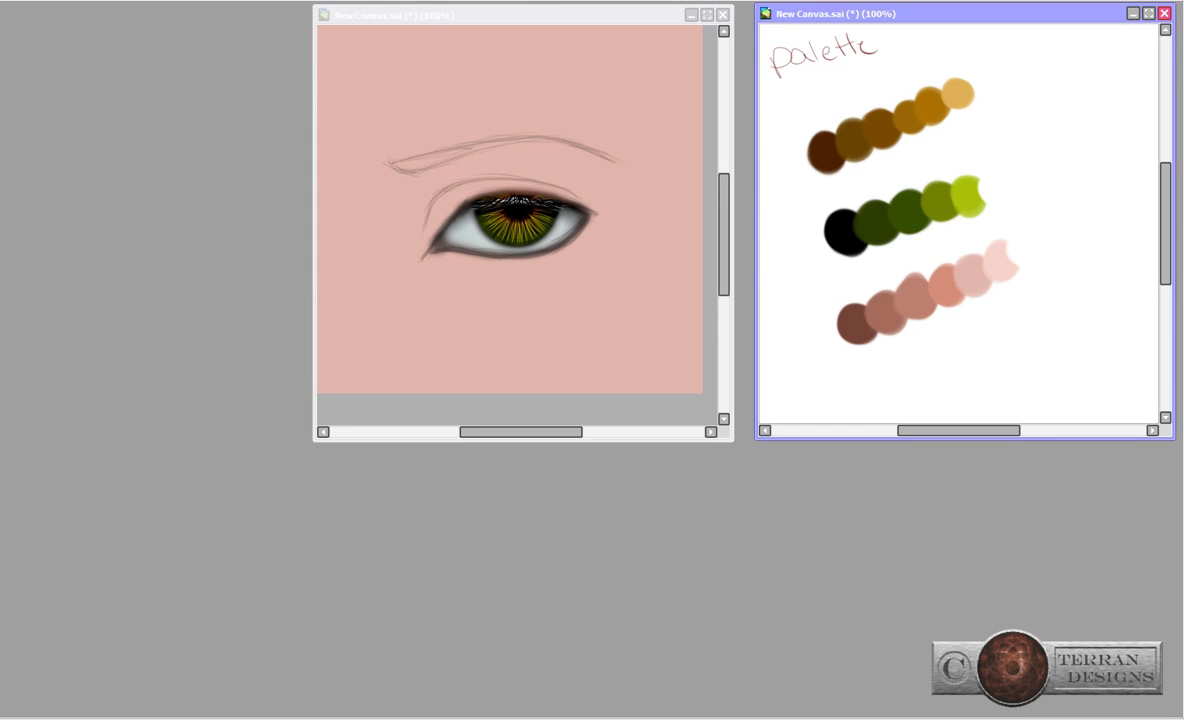
{"action": "left_click", "coordinate": [505, 200]}
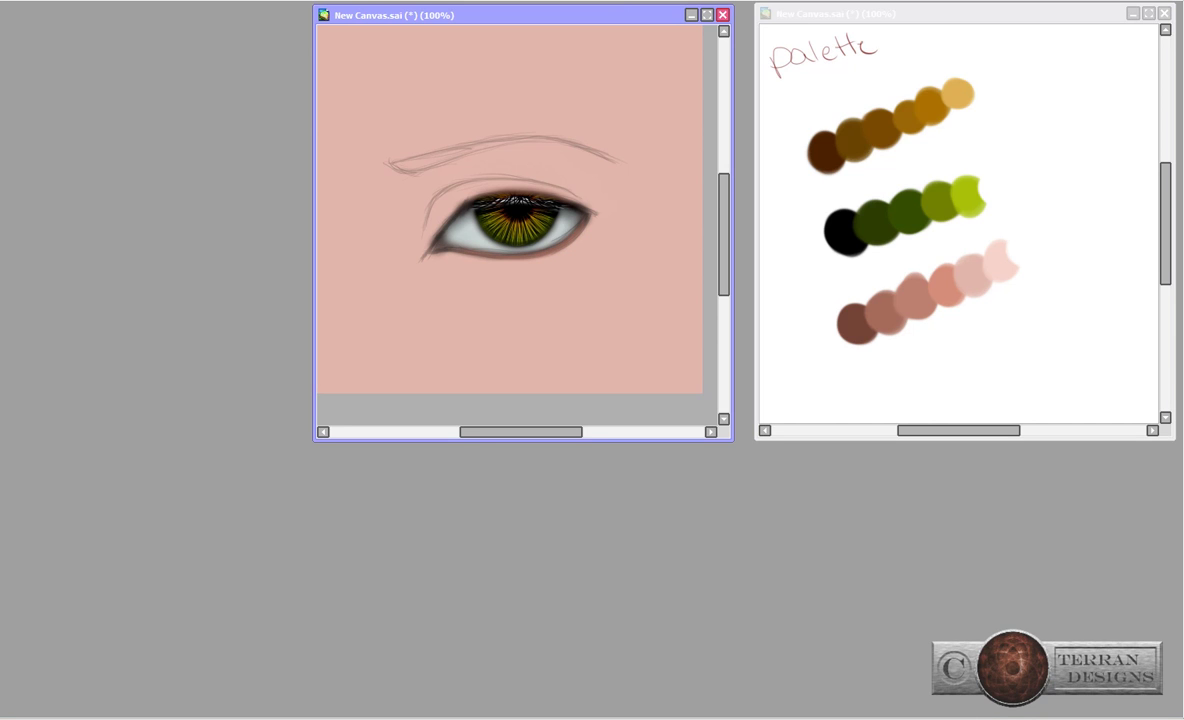
{"action": "left_click", "coordinate": [1078, 200]}
{"action": "mouse_move", "coordinate": [455, 195]}
{"action": "left_mouse_down"}
{"action": "mouse_move", "coordinate": [575, 205]}
{"action": "mouse_move", "coordinate": [421, 190]}
{"action": "left_mouse_up"}
{"action": "left_click", "coordinate": [1000, 262]}
{"action": "left_click", "coordinate": [505, 235]}
{"action": "left_click_drag", "start_coordinate": [443, 237], "coordinate": [510, 235]}
{"action": "left_click", "coordinate": [940, 288]}
{"action": "left_click", "coordinate": [575, 245]}
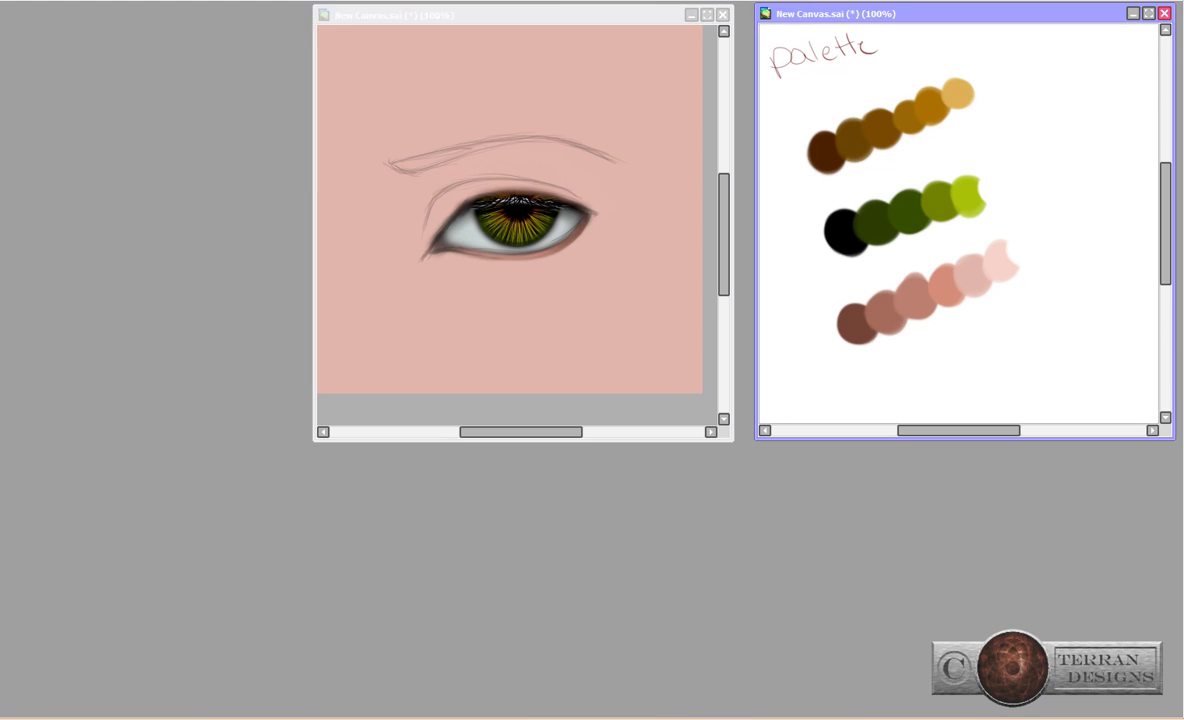
Fill the inner corner of the eye with salmon pink from the palette.
{"action": "left_click", "coordinate": [940, 288]}
{"action": "left_click", "coordinate": [418, 218]}
{"action": "left_click", "coordinate": [940, 288]}
{"action": "left_click", "coordinate": [450, 300]}
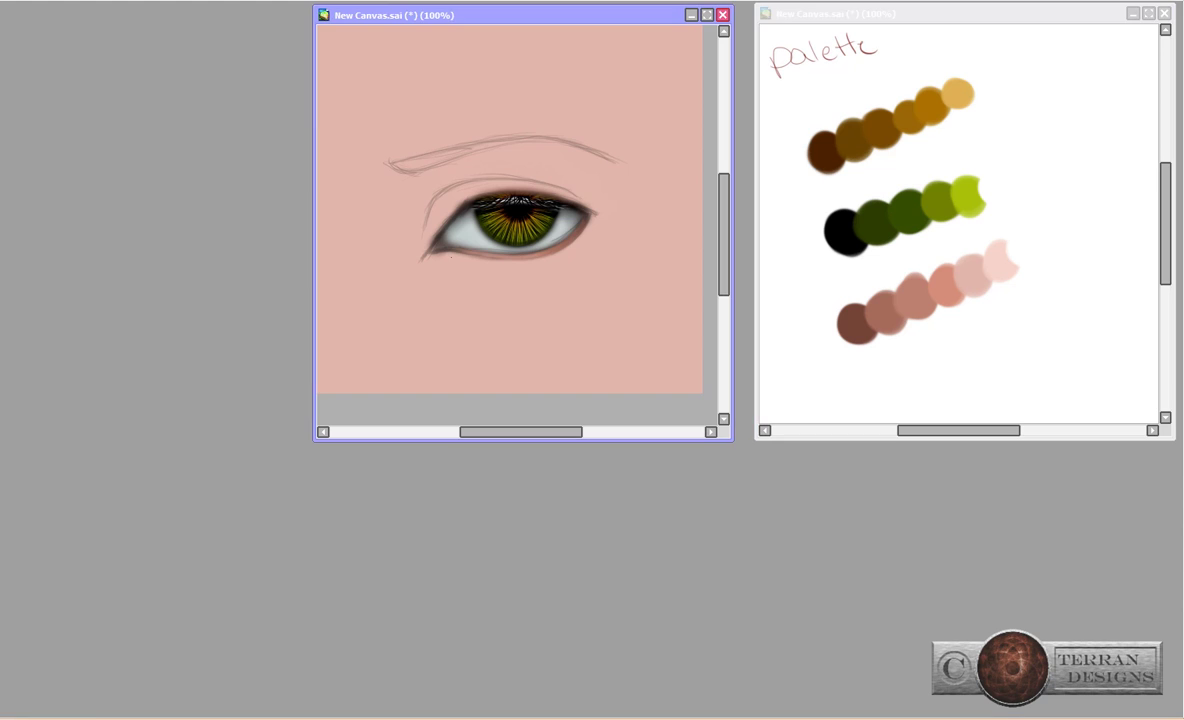
{"action": "scroll", "coordinate": [444, 320], "scroll_direction": "up", "scroll_amount": 4}
{"action": "scroll", "coordinate": [517, 331], "scroll_direction": "down", "scroll_amount": 4}
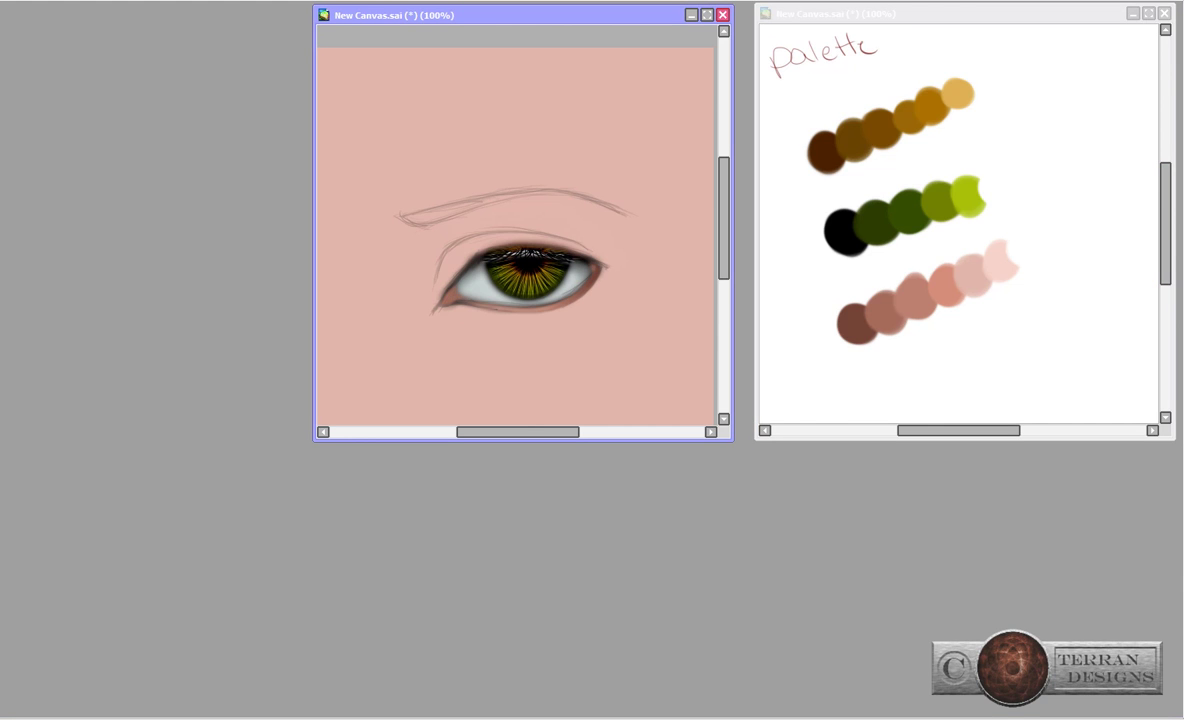
Shape the tear duct with palette pinks and small light highlights in the inner corner.
{"action": "left_click", "coordinate": [945, 287]}
{"action": "left_click", "coordinate": [447, 297]}
{"action": "left_click", "coordinate": [945, 287]}
{"action": "left_click", "coordinate": [476, 259]}
{"action": "left_click", "coordinate": [945, 287]}
{"action": "left_click", "coordinate": [417, 275]}
{"action": "key", "text": "ctrl+plus"}
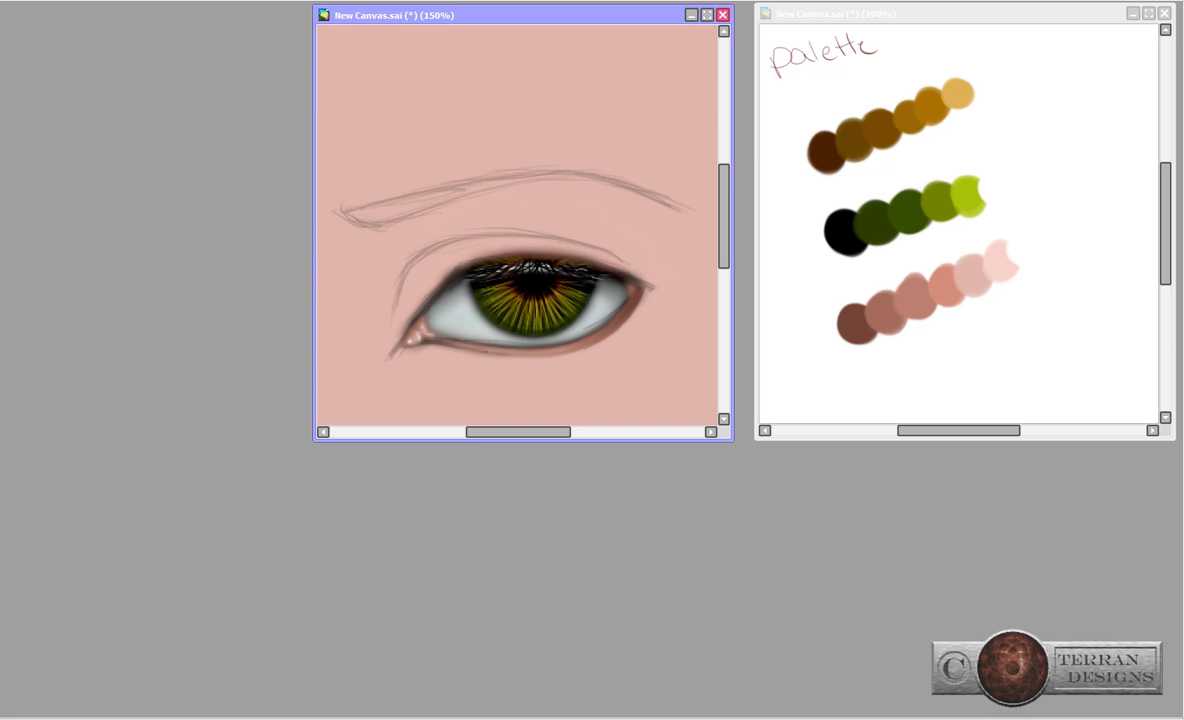
Shade the white of the eye with soft pale blue-grey tones around the iris and along the lids.
{"action": "mouse_move", "coordinate": [623, 339]}
{"action": "left_mouse_down"}
{"action": "mouse_move", "coordinate": [500, 315]}
{"action": "mouse_move", "coordinate": [440, 318]}
{"action": "mouse_move", "coordinate": [452, 334]}
{"action": "left_mouse_up"}
{"action": "mouse_move", "coordinate": [560, 300]}
{"action": "left_mouse_down"}
{"action": "mouse_move", "coordinate": [430, 310]}
{"action": "mouse_move", "coordinate": [601, 295]}
{"action": "left_mouse_up"}
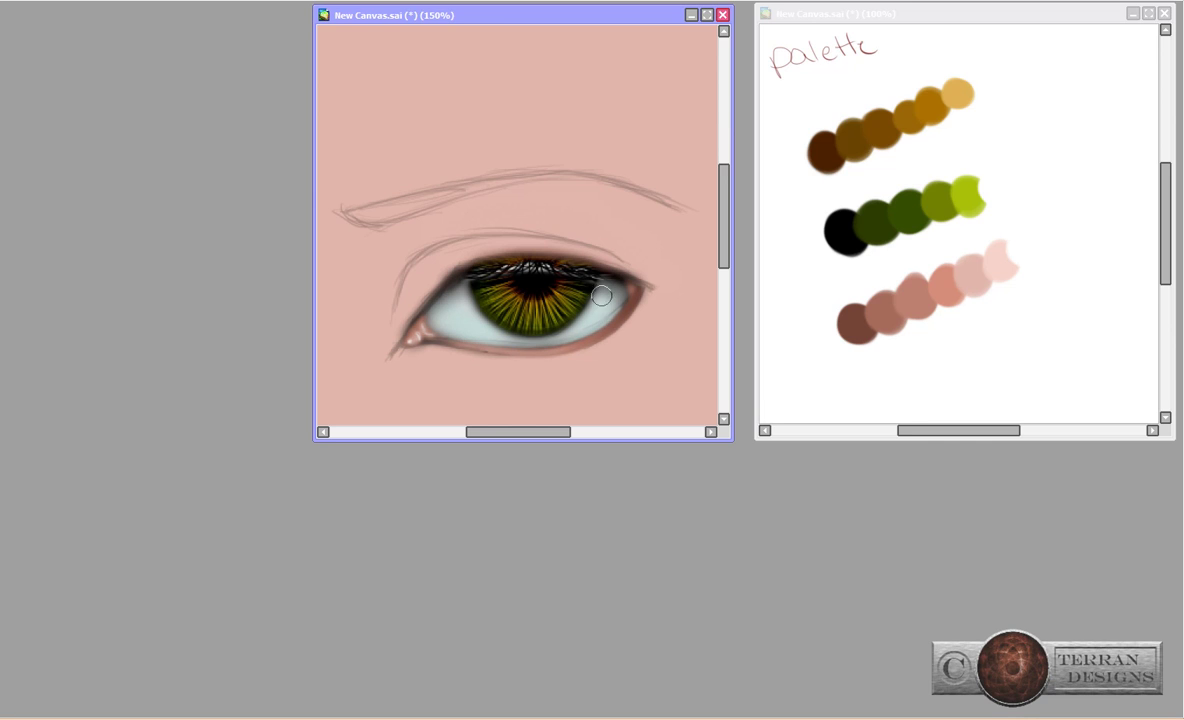
{"action": "mouse_move", "coordinate": [541, 244]}
{"action": "left_mouse_down"}
{"action": "mouse_move", "coordinate": [479, 311]}
{"action": "mouse_move", "coordinate": [413, 304]}
{"action": "left_mouse_up"}
{"action": "left_click_drag", "start_coordinate": [371, 318], "coordinate": [560, 326]}
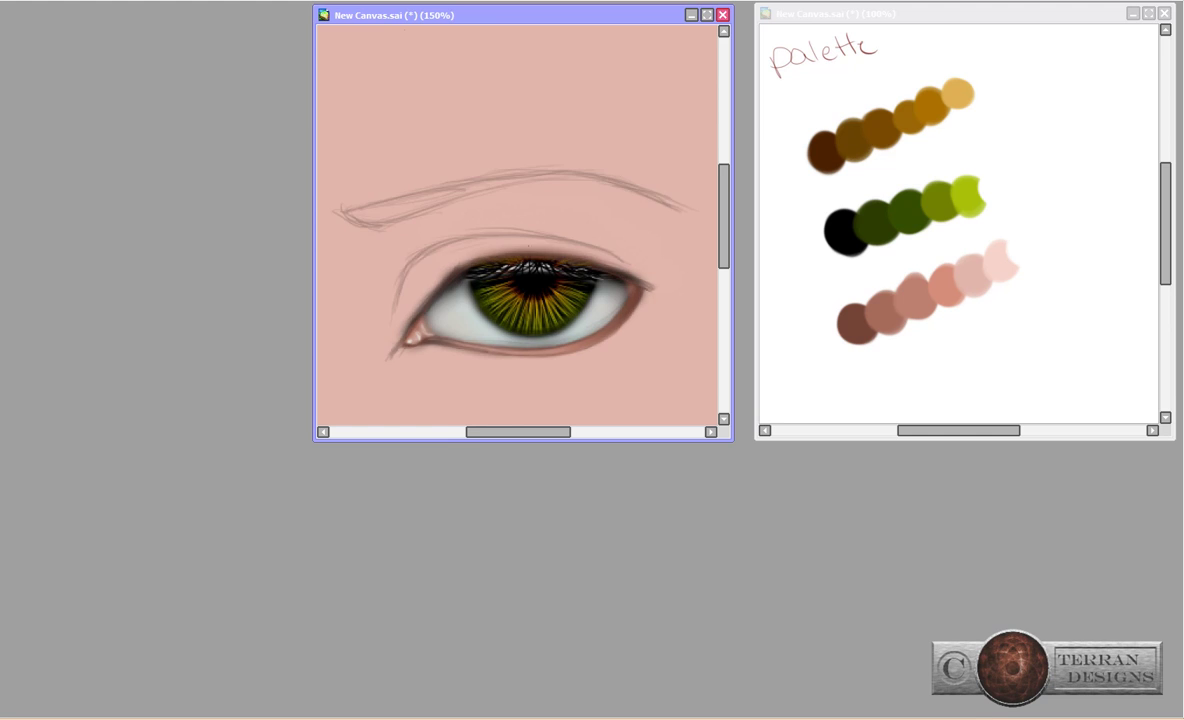
Check the eye in mirrored view and refine the soft shading at the edges of the eye white.
{"action": "key", "text": "h"}
{"action": "scroll", "coordinate": [687, 328], "scroll_direction": "down", "scroll_amount": 3}
{"action": "key", "text": "h"}
{"action": "scroll", "coordinate": [687, 328], "scroll_direction": "up", "scroll_amount": 4}
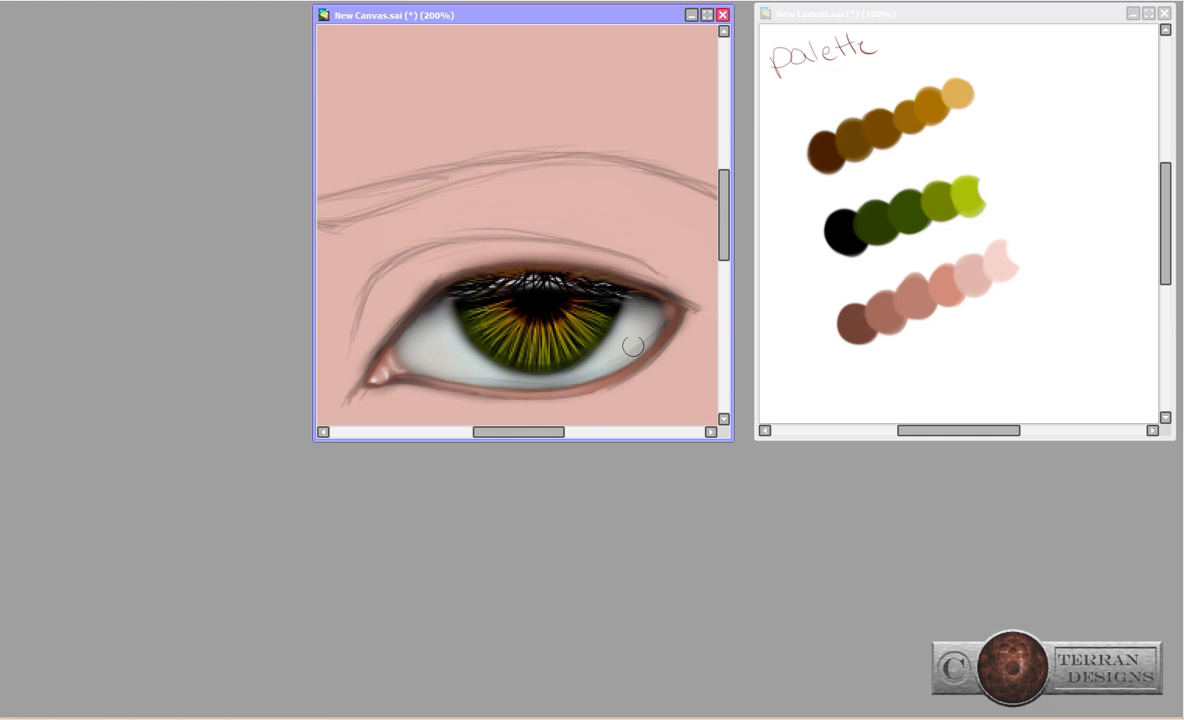
{"action": "scroll", "coordinate": [675, 328], "scroll_direction": "down", "scroll_amount": 3}
{"action": "scroll", "coordinate": [675, 328], "scroll_direction": "up", "scroll_amount": 3}
{"action": "scroll", "coordinate": [669, 331], "scroll_direction": "down", "scroll_amount": 2}
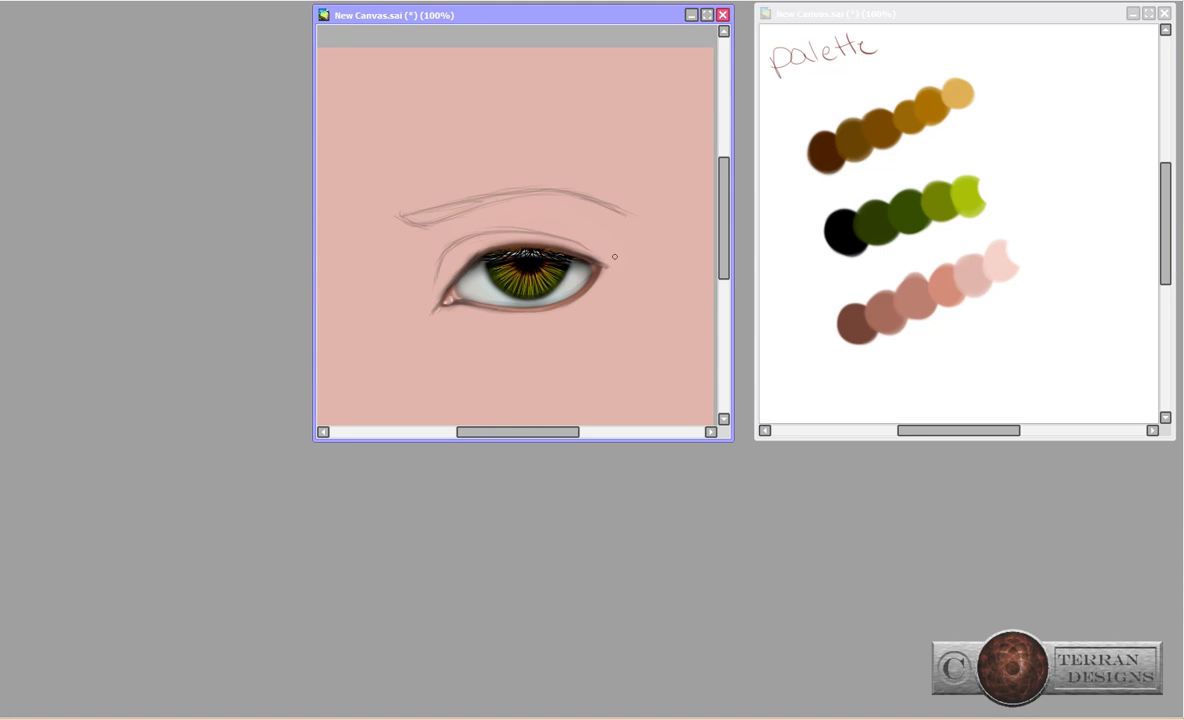
Soften the eyelid edges and shade a soft brownish-pink shadow beneath the lower lid.
{"action": "scroll", "coordinate": [614, 257], "scroll_direction": "up", "scroll_amount": 3}
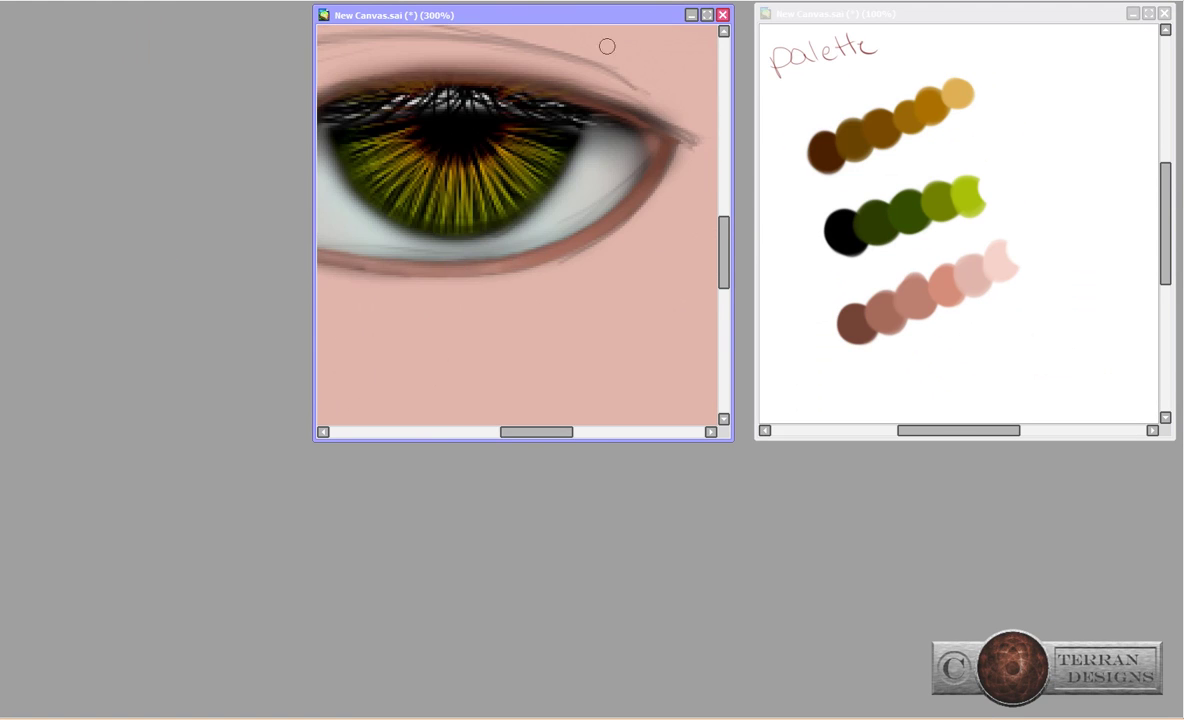
{"action": "scroll", "coordinate": [607, 46], "scroll_direction": "down", "scroll_amount": 2}
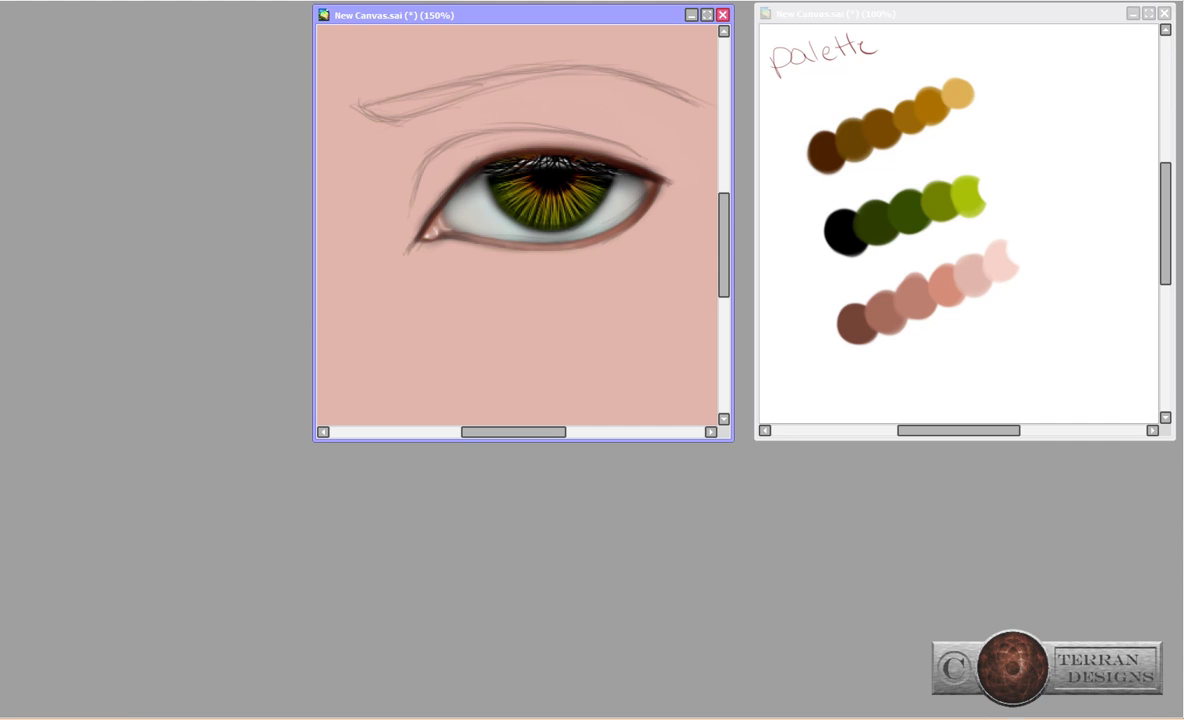
{"action": "scroll", "coordinate": [520, 230], "scroll_direction": "down", "scroll_amount": 1}
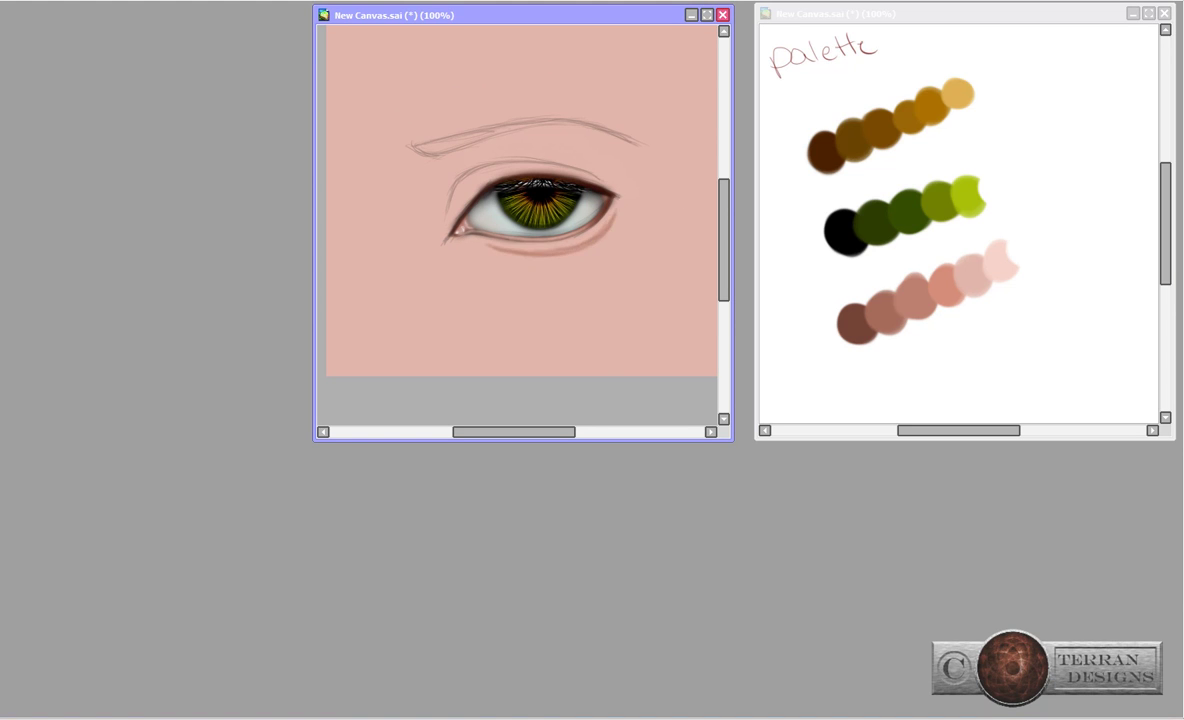
{"action": "left_click_drag", "start_coordinate": [560, 256], "coordinate": [611, 226]}
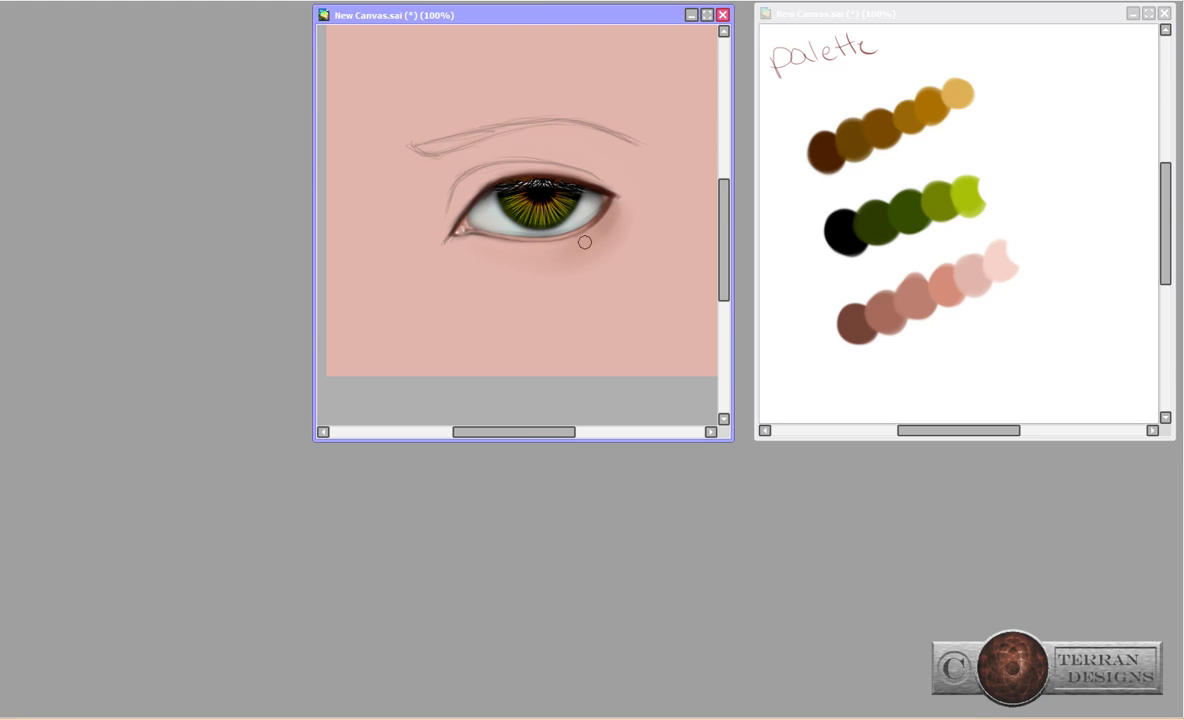
Shade the upper eyelid crease with dusty rose from the palette, and cover the crease shading with skin tone.
{"action": "left_click", "coordinate": [885, 310]}
{"action": "mouse_move", "coordinate": [555, 160]}
{"action": "left_mouse_down"}
{"action": "mouse_move", "coordinate": [448, 193]}
{"action": "mouse_move", "coordinate": [471, 165]}
{"action": "mouse_move", "coordinate": [635, 182]}
{"action": "mouse_move", "coordinate": [581, 171]}
{"action": "mouse_move", "coordinate": [438, 189]}
{"action": "mouse_move", "coordinate": [590, 159]}
{"action": "mouse_move", "coordinate": [481, 155]}
{"action": "left_mouse_up"}
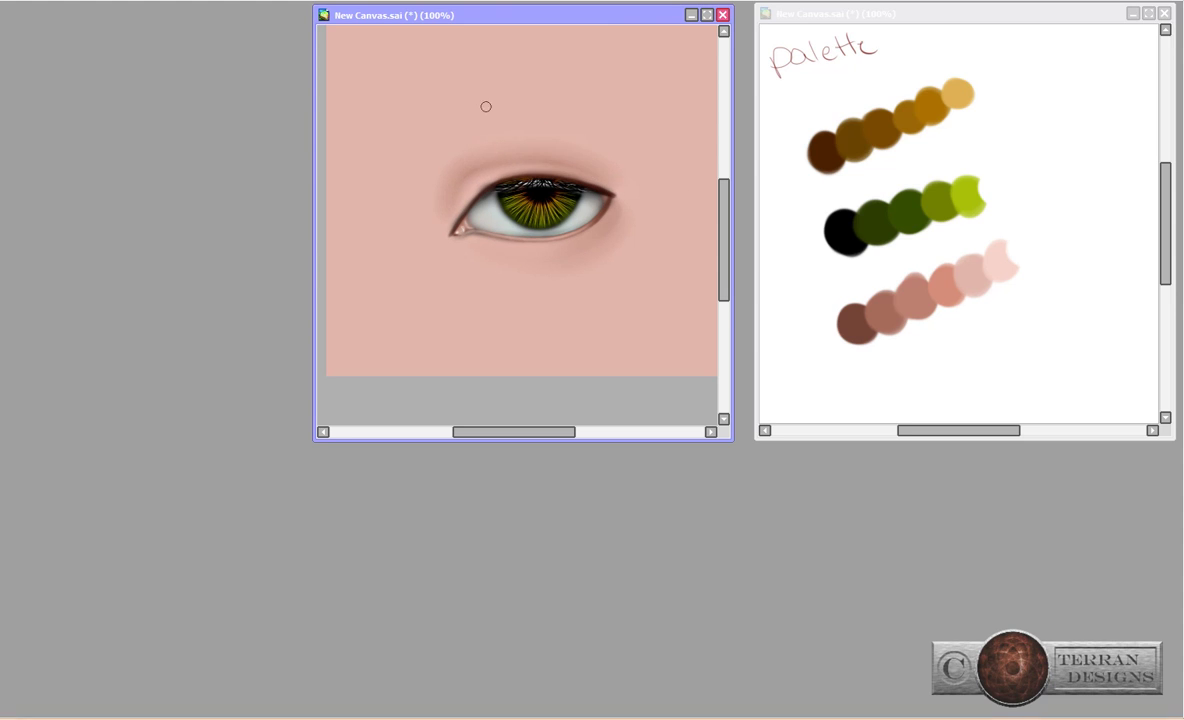
{"action": "left_click_drag", "start_coordinate": [486, 106], "coordinate": [540, 150]}
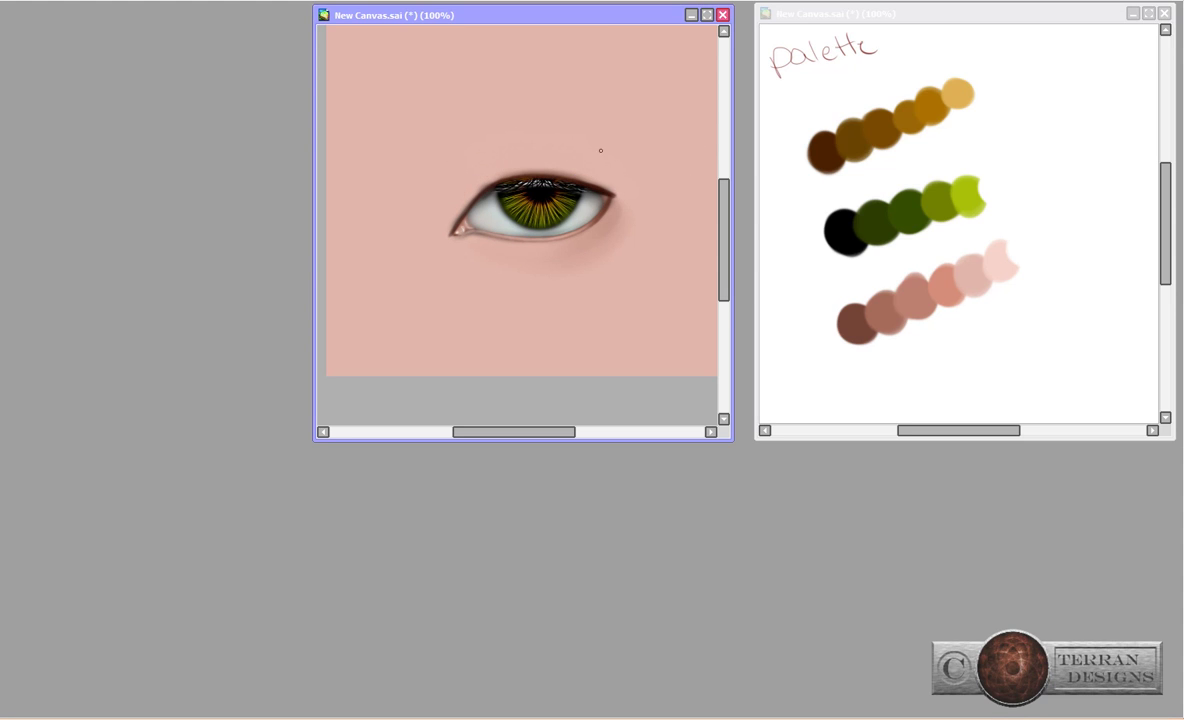
Thin the upper lid line with skin tone up to the outer corner, checking the eye's shape in mirrored view.
{"action": "key", "text": "h"}
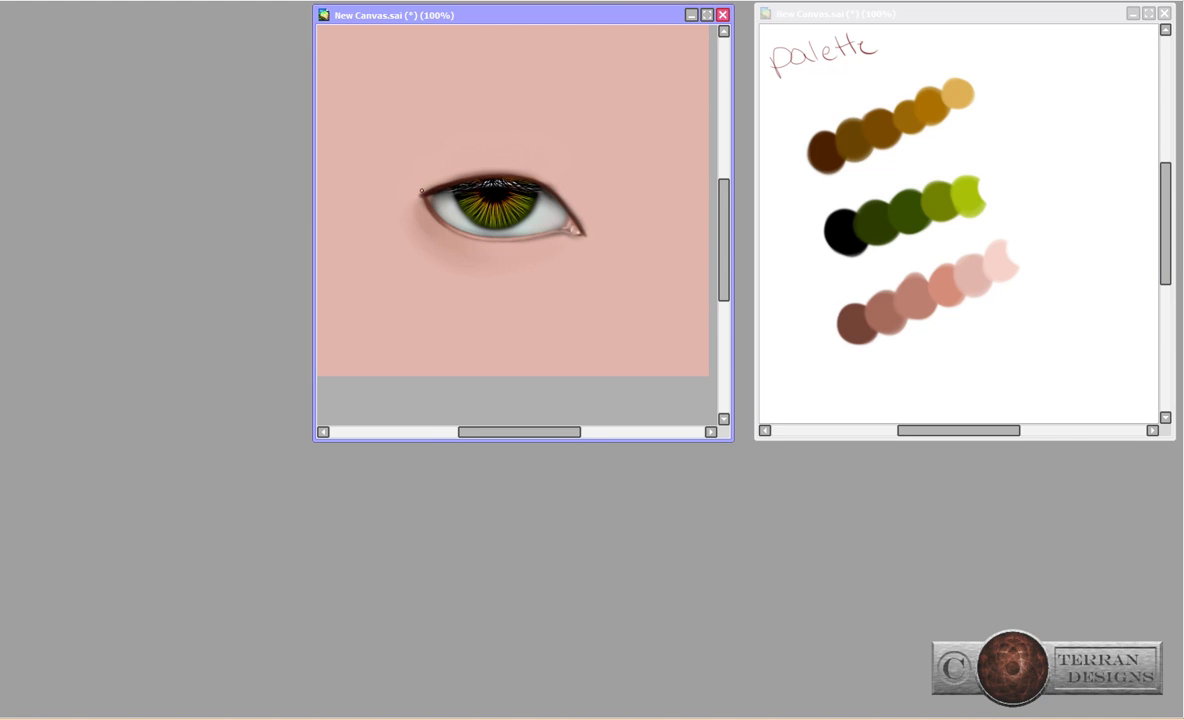
{"action": "key", "text": "h"}
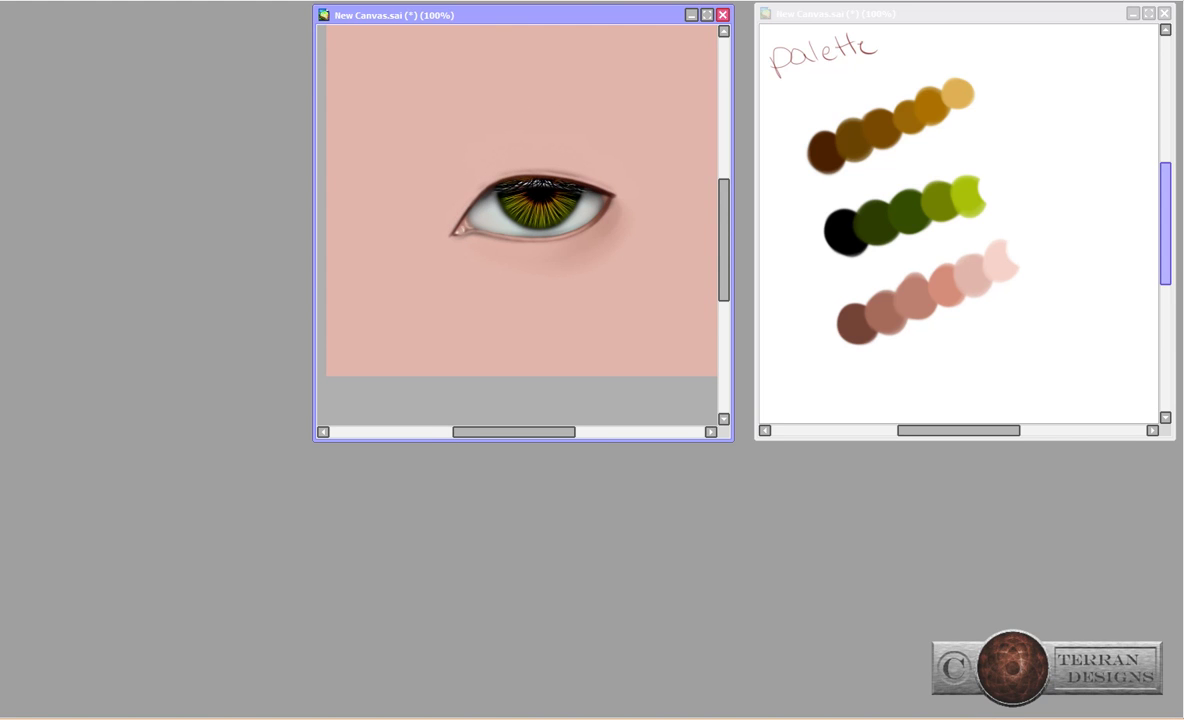
{"action": "key", "text": "h"}
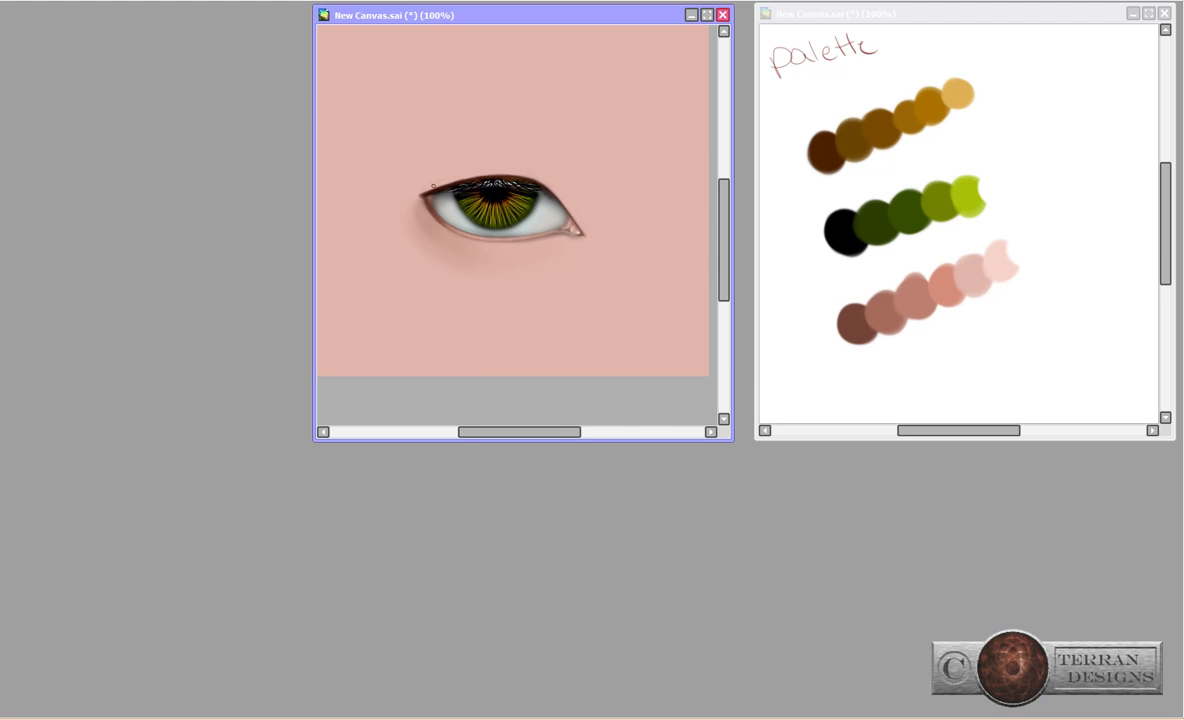
{"action": "key", "text": "h"}
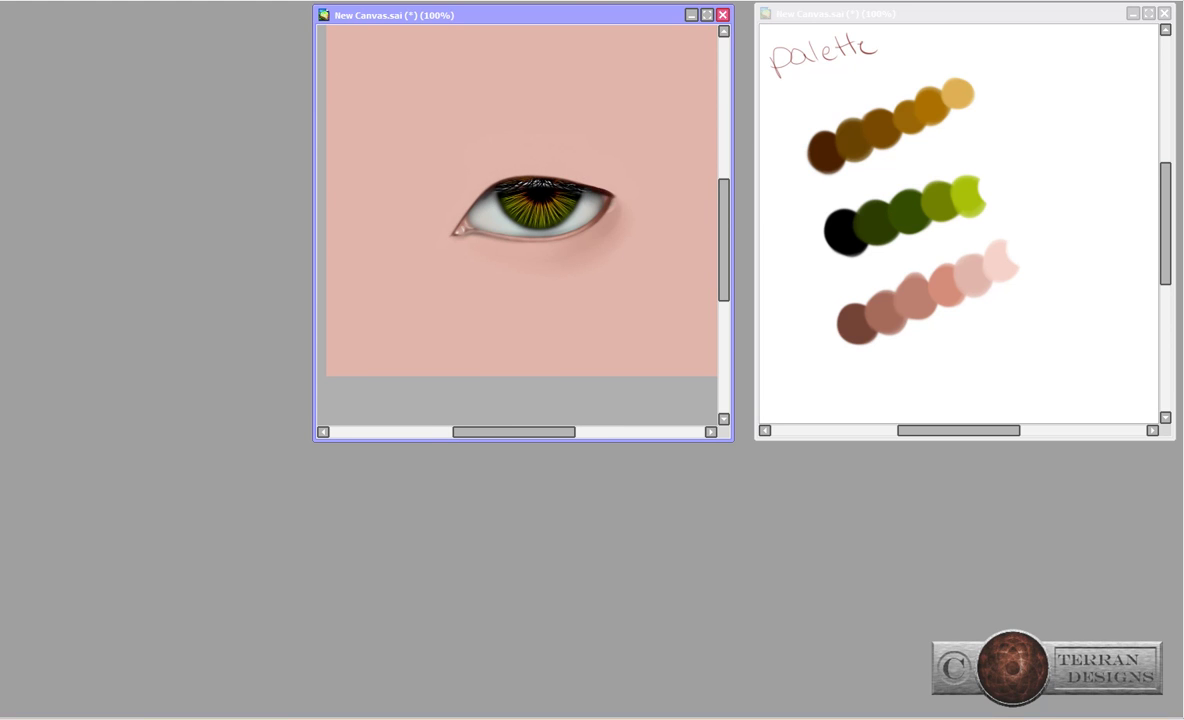
{"action": "key", "text": "h"}
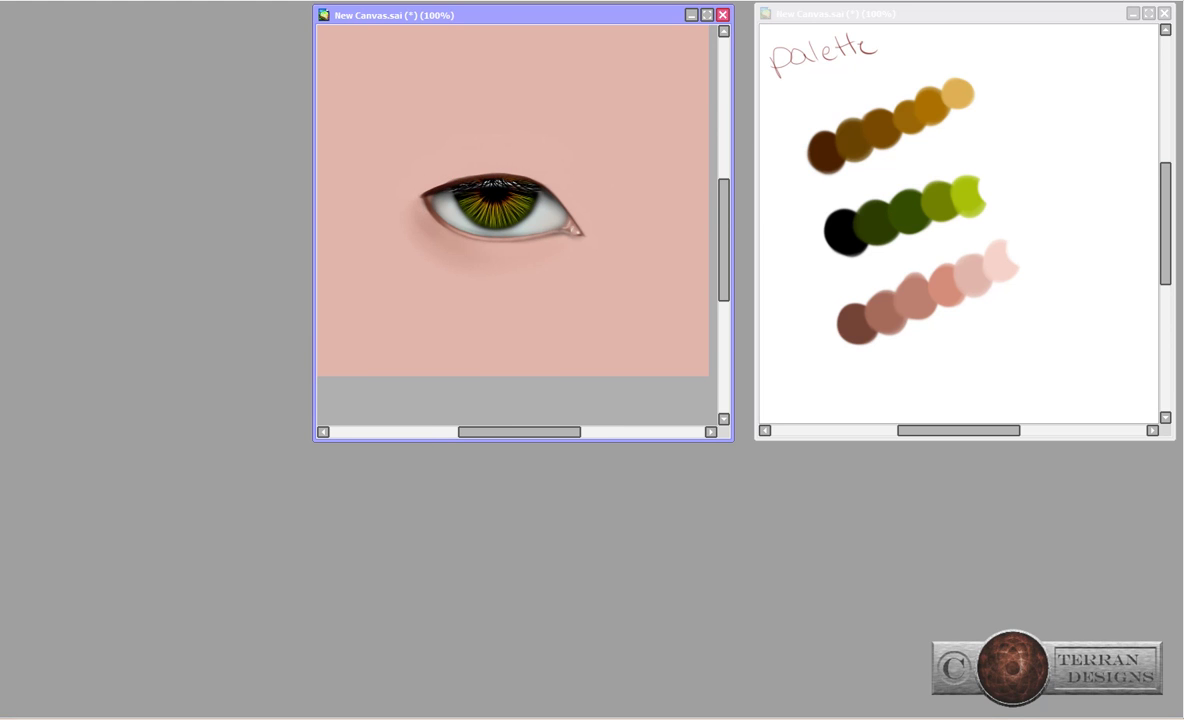
{"action": "key", "text": "h"}
{"action": "mouse_move", "coordinate": [492, 170]}
{"action": "left_mouse_down"}
{"action": "mouse_move", "coordinate": [568, 172]}
{"action": "mouse_move", "coordinate": [536, 220]}
{"action": "mouse_move", "coordinate": [445, 220]}
{"action": "mouse_move", "coordinate": [617, 192]}
{"action": "left_mouse_up"}
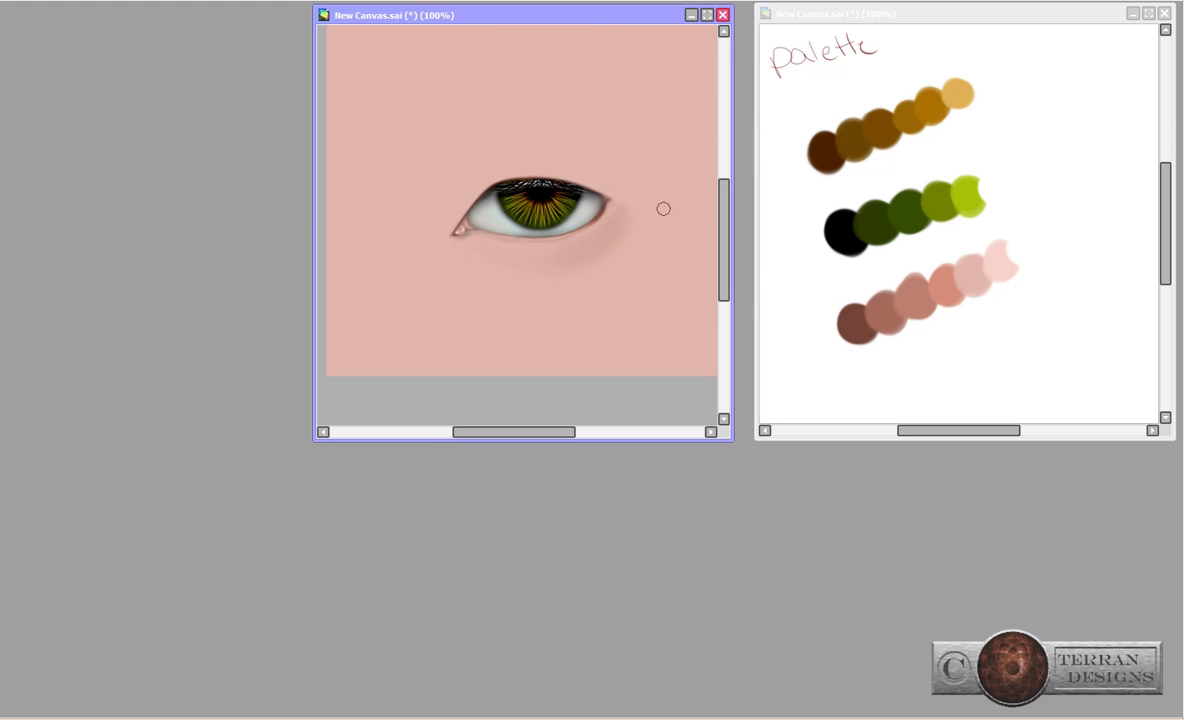
Undo the under-eye shadow, upper lid, reflection and tear duct painting back to the full round iris.
{"action": "key", "text": "ctrl+z"}
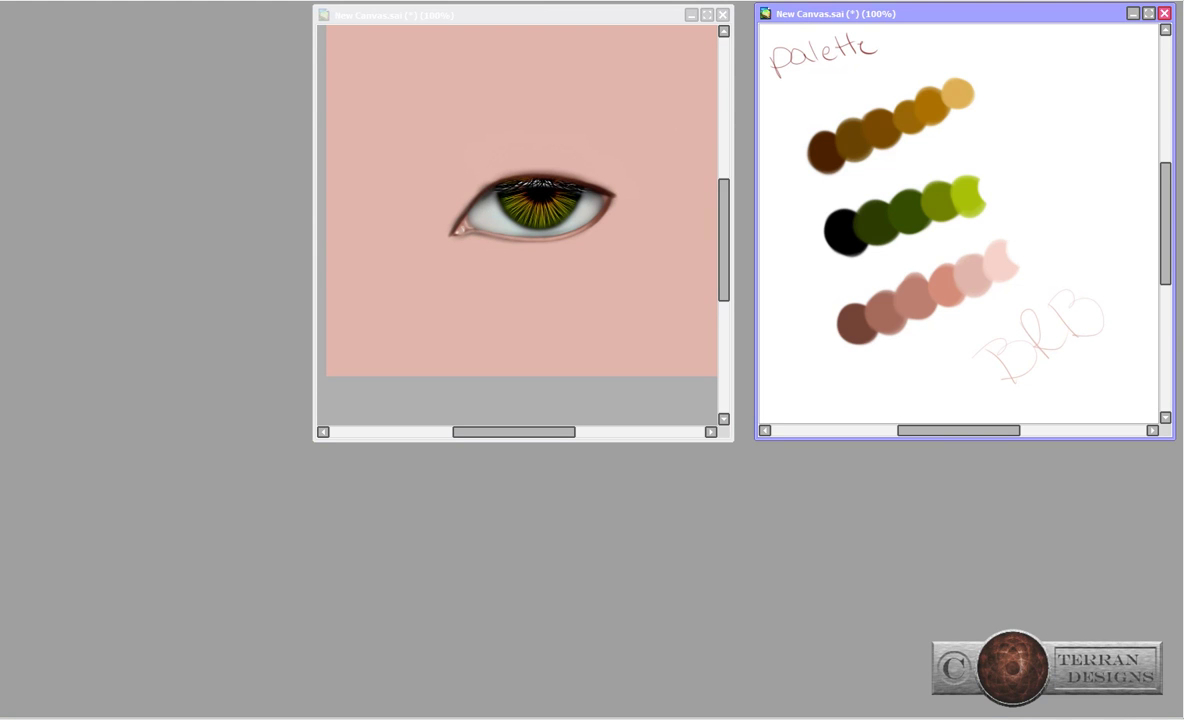
{"action": "key", "text": "ctrl+z"}
{"action": "left_click", "coordinate": [604, 204]}
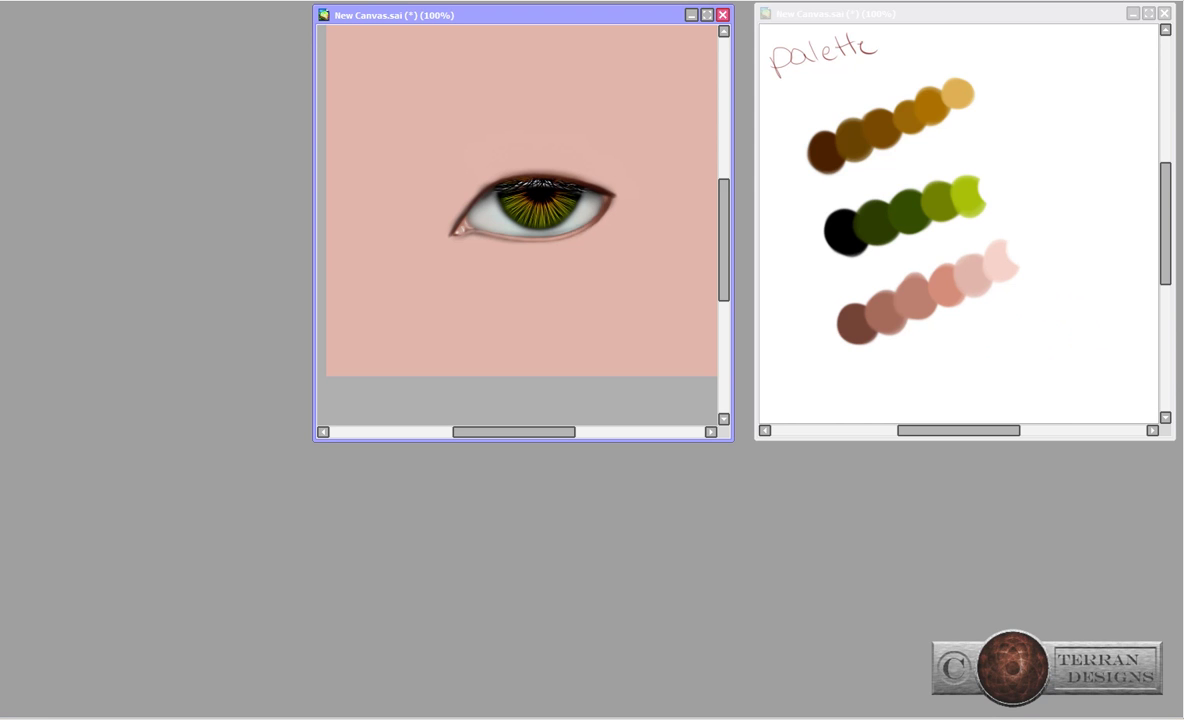
{"action": "key", "text": "ctrl+z"}
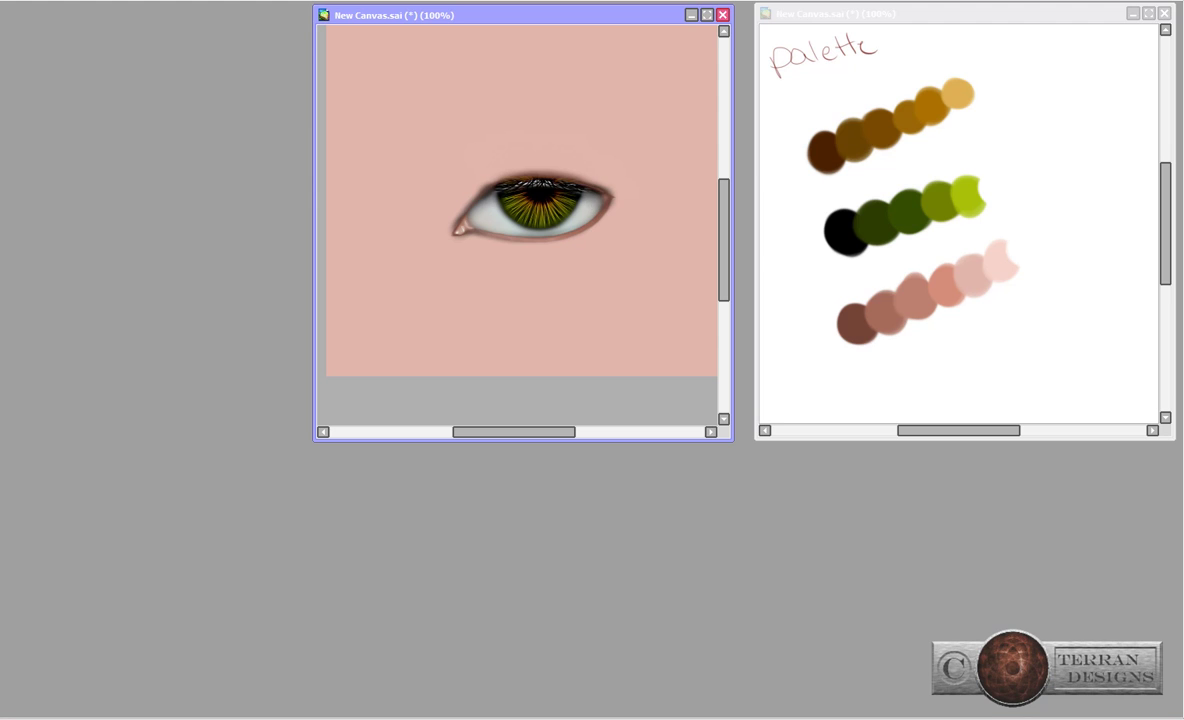
{"action": "key", "text": "ctrl+z"}
{"action": "key", "text": "ctrl+z"}
{"action": "key", "text": "ctrl+z"}
{"action": "key", "text": "ctrl+z"}
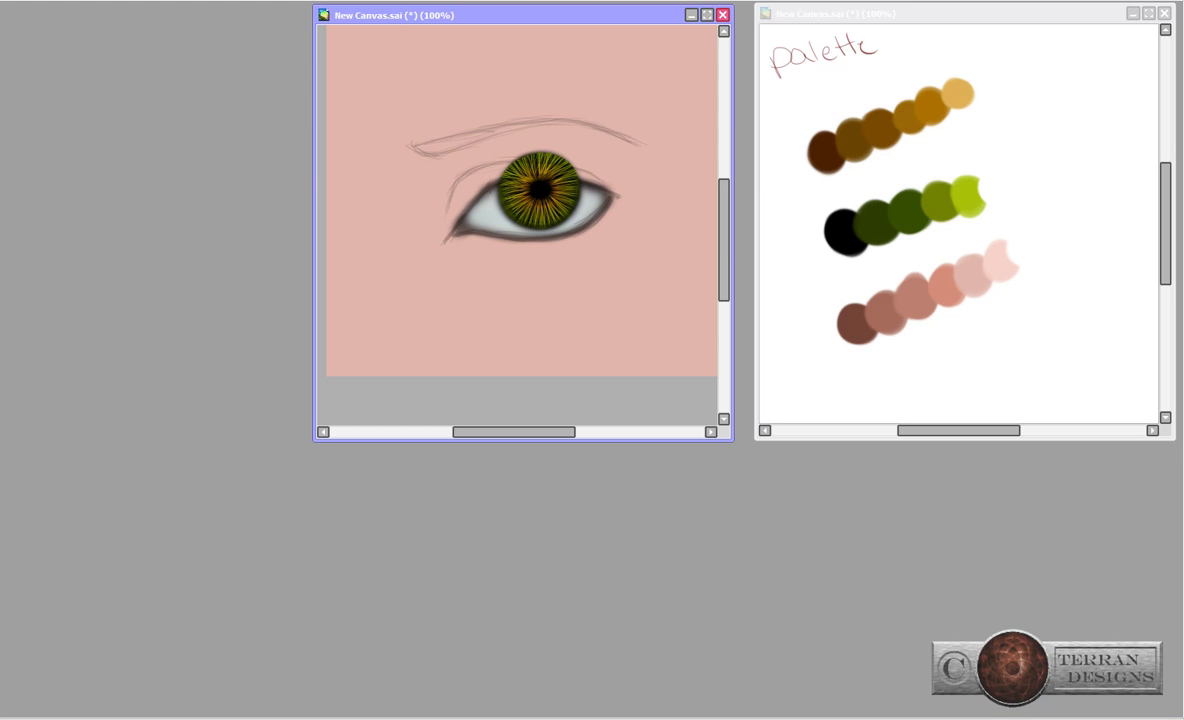
Outline the eye shape with a thick black line along the upper and lower lids.
{"action": "key", "text": "ctrl+y"}
{"action": "key", "text": "ctrl+y"}
{"action": "key", "text": "ctrl+y"}
{"action": "key", "text": "ctrl+y"}
{"action": "key", "text": "ctrl+y"}
{"action": "key", "text": "ctrl+y"}
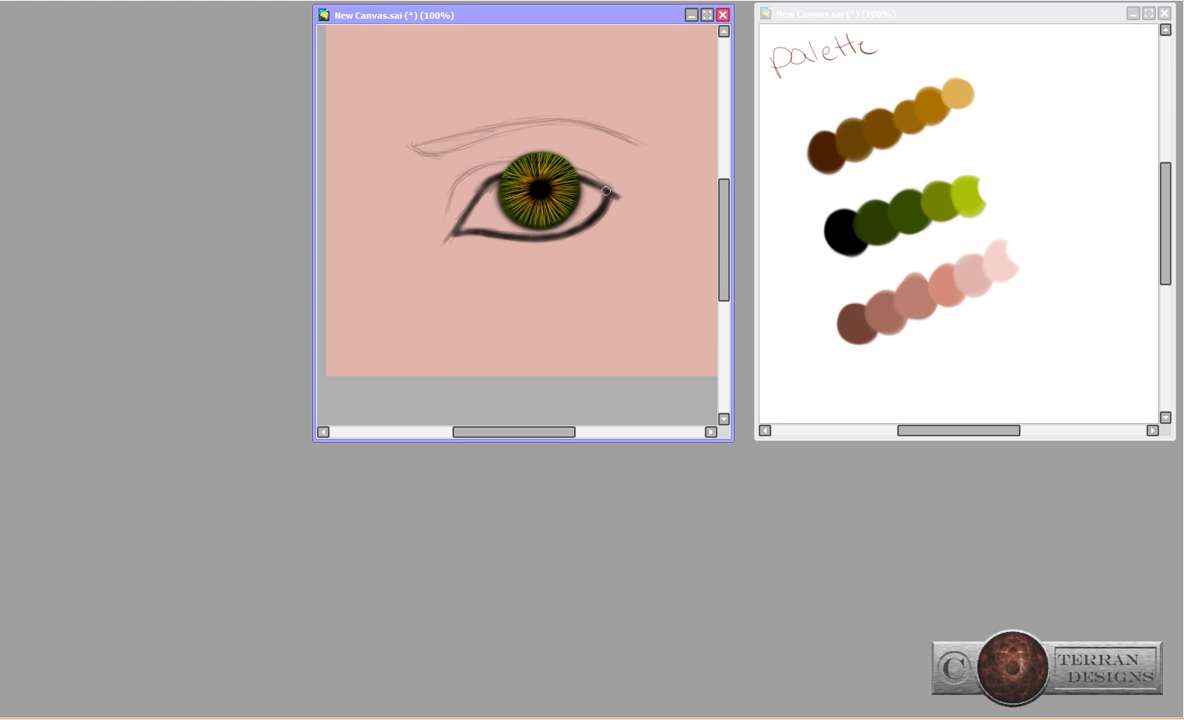
Shade the whole eye opening with soft black and dark grey, darkest under the upper lid.
{"action": "key", "text": "ctrl+z"}
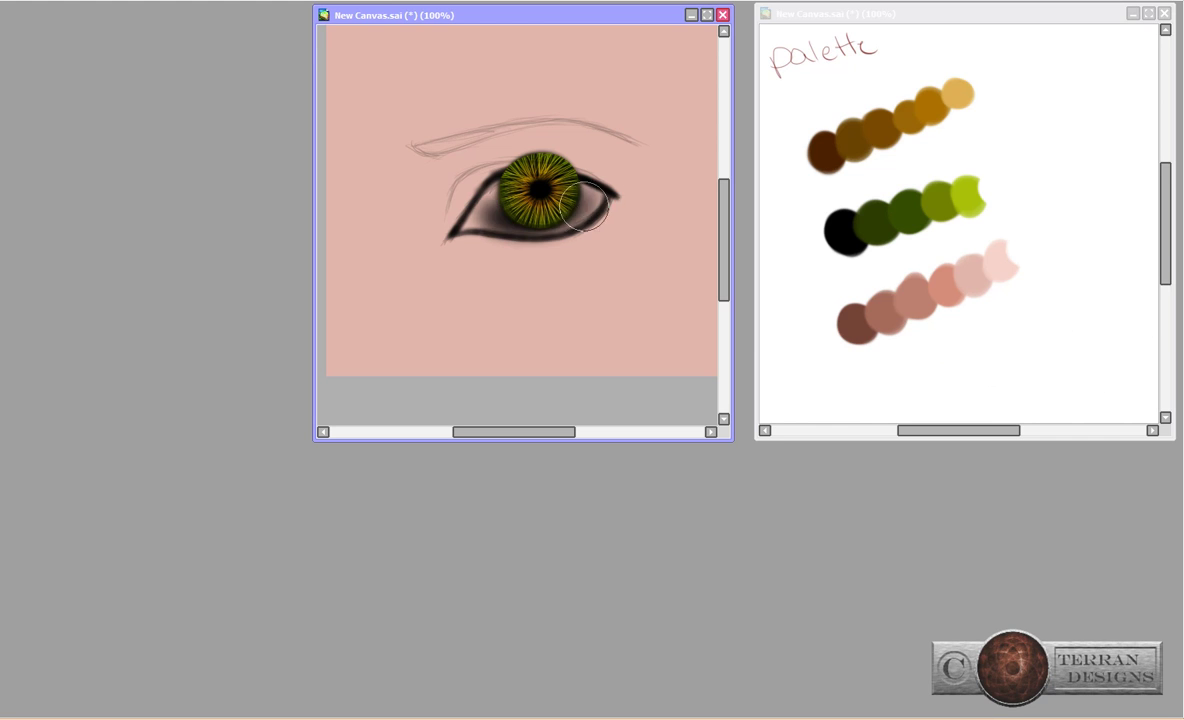
{"action": "key", "text": "ctrl+y"}
{"action": "key", "text": "ctrl+y"}
{"action": "key", "text": "ctrl+y"}
{"action": "key", "text": "ctrl+y"}
{"action": "key", "text": "ctrl+y"}
{"action": "key", "text": "ctrl+y"}
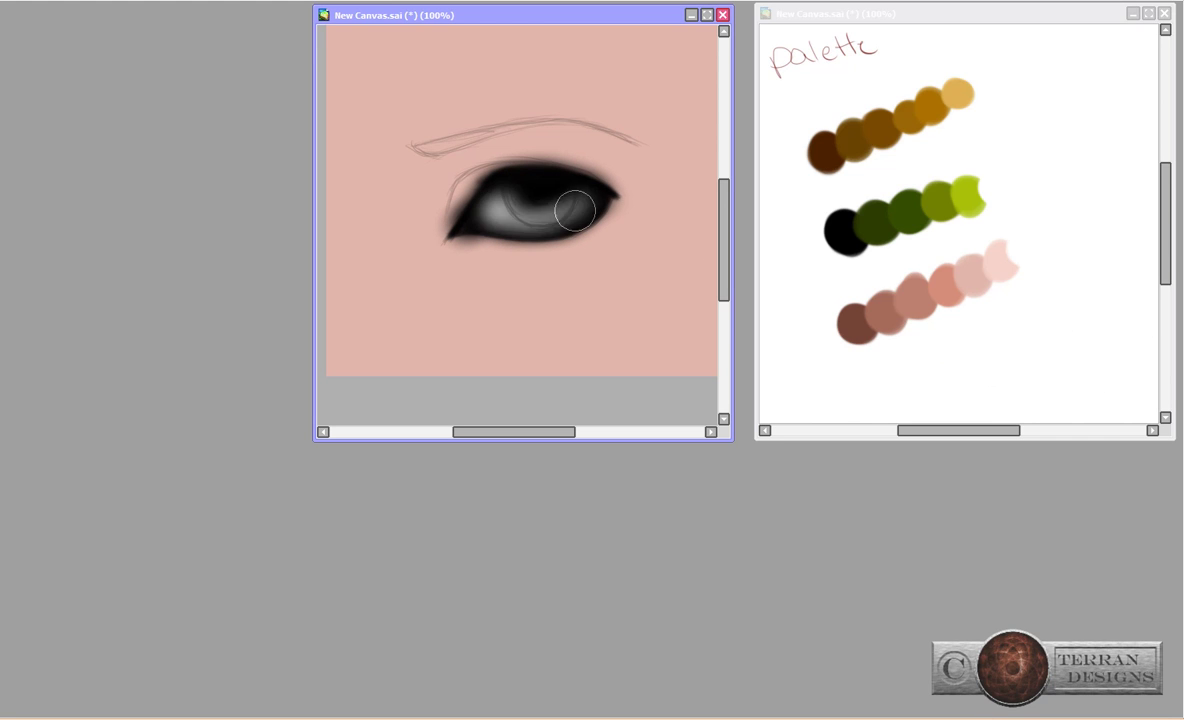
Paint the eye white light grey within the soft black outline and blend its shading around the green iris.
{"action": "key", "text": "ctrl+z"}
{"action": "key", "text": "ctrl+y"}
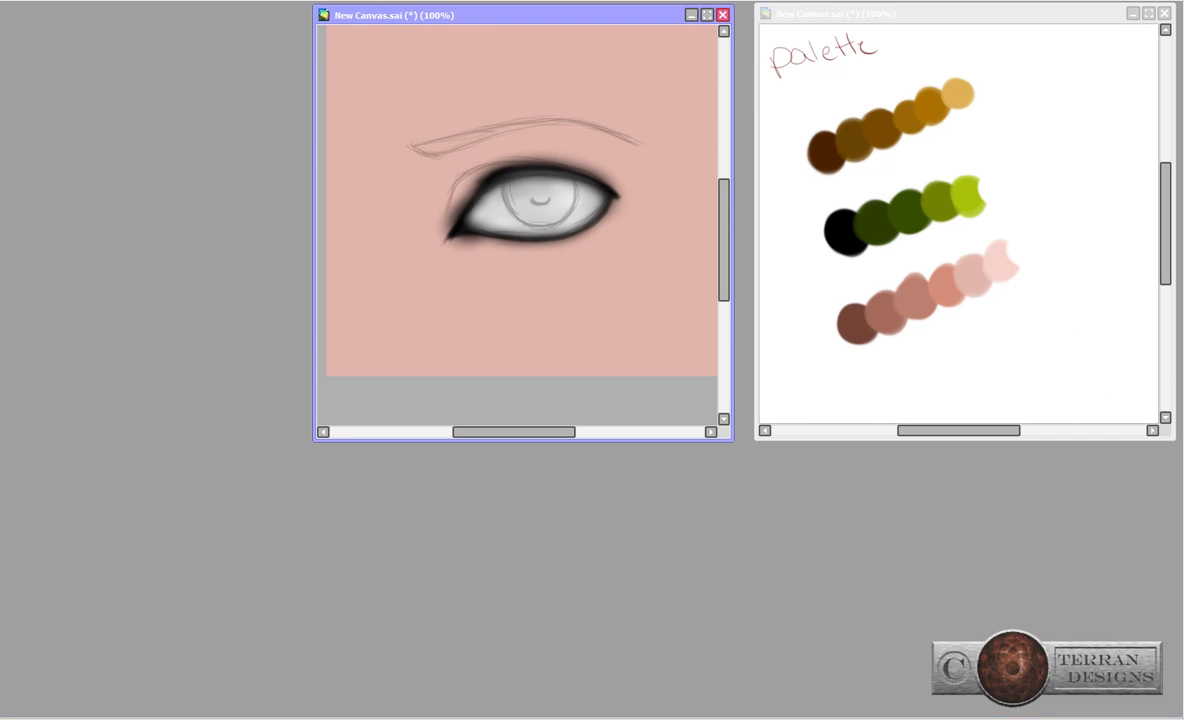
{"action": "key", "text": "ctrl+z"}
{"action": "key", "text": "ctrl+y"}
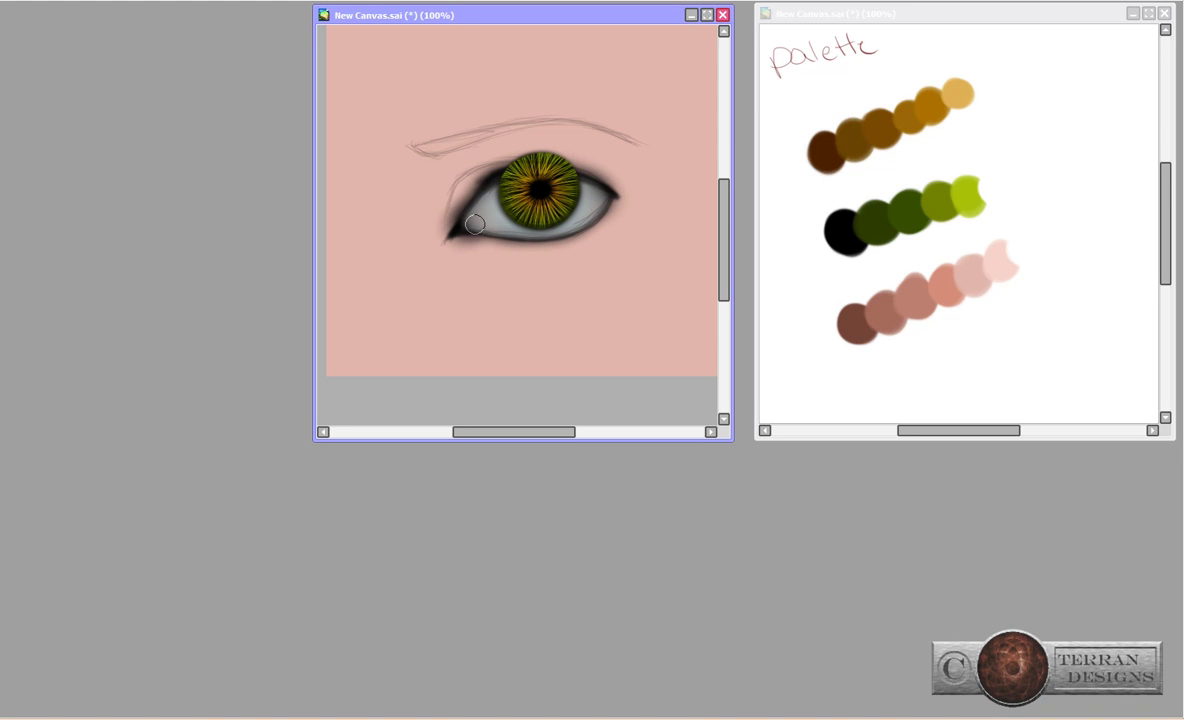
{"action": "key", "text": "ctrl+Tab"}
{"action": "key", "text": "ctrl+Tab"}
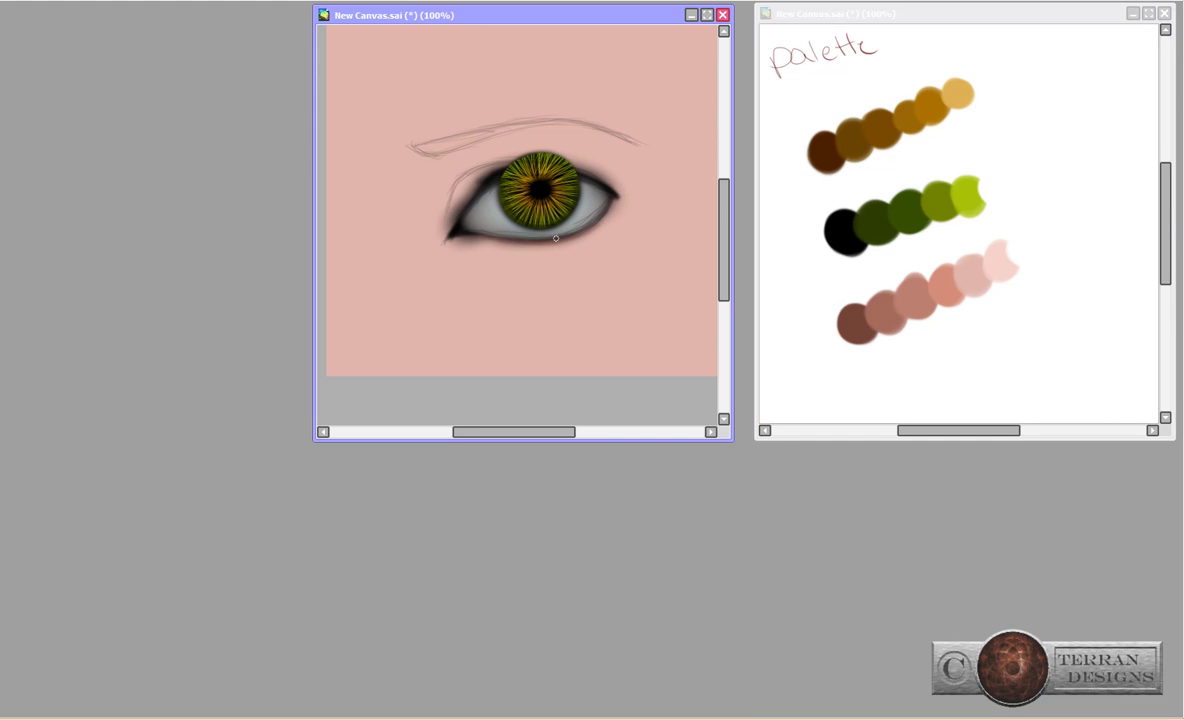
Trace the upper and lower eyelid edges with a brown line over the black outline.
{"action": "key", "text": "ctrl+z"}
{"action": "key", "text": "ctrl+z"}
{"action": "key", "text": "ctrl+z"}
{"action": "key", "text": "ctrl+y"}
{"action": "key", "text": "ctrl+y"}
{"action": "key", "text": "ctrl+y"}
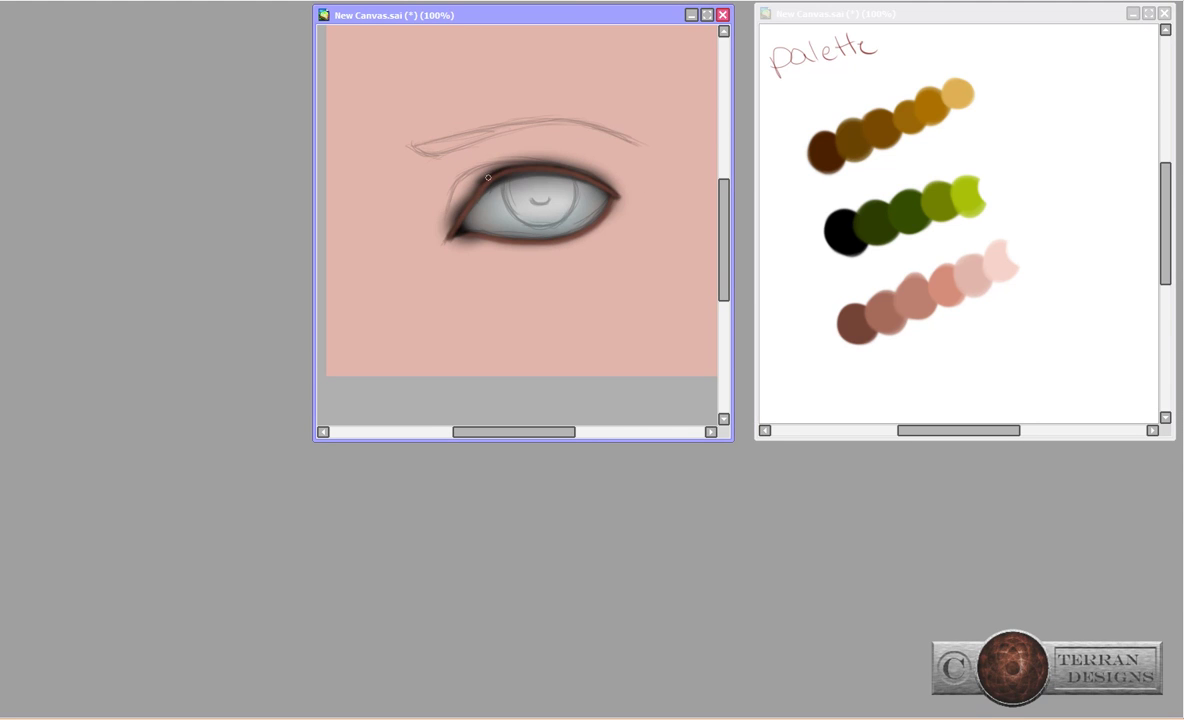
Deepen the eyelid lines with dark reddish brown, carrying the upper lid line across the iris.
{"action": "key", "text": "ctrl+Tab"}
{"action": "key", "text": "ctrl+Tab"}
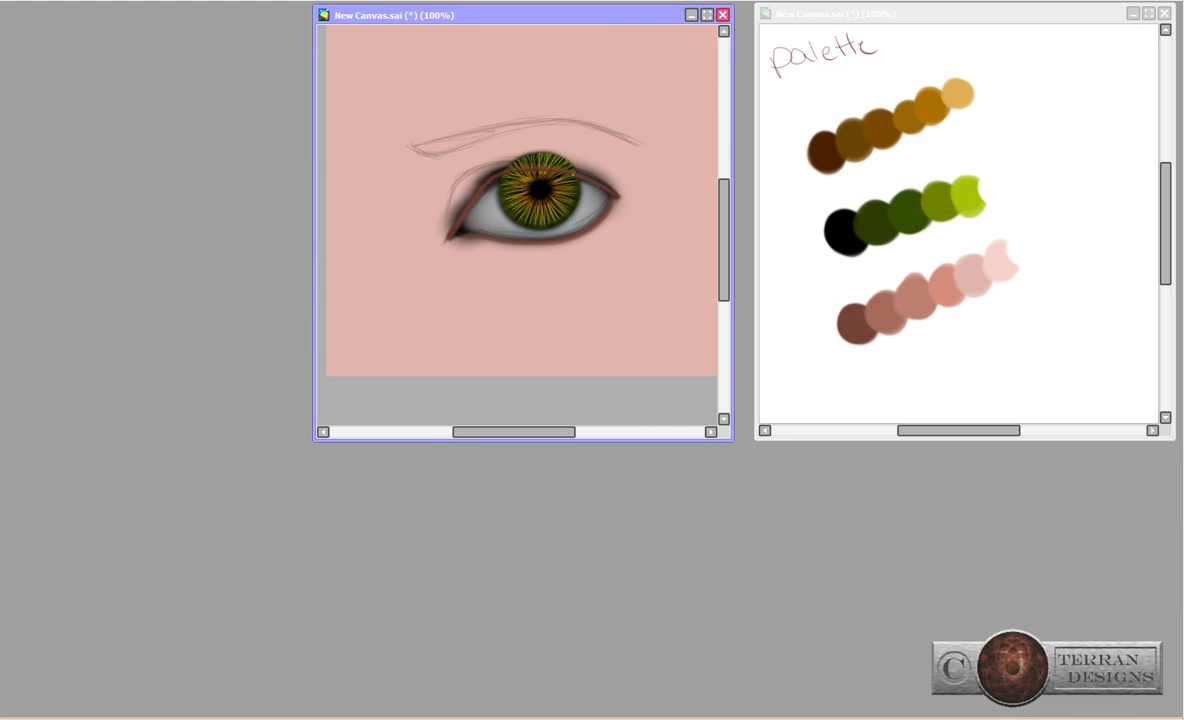
{"action": "key", "text": "ctrl+z"}
{"action": "key", "text": "ctrl+y"}
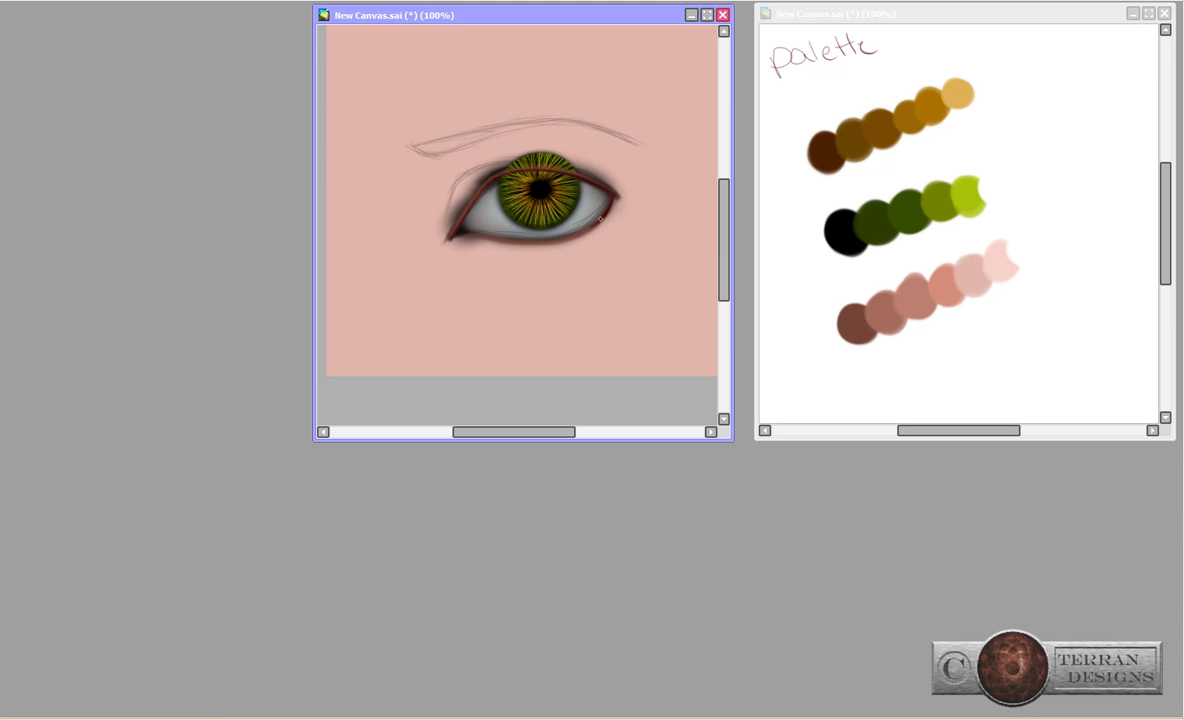
{"action": "key", "text": "ctrl+Tab"}
{"action": "key", "text": "ctrl+Tab"}
{"action": "key", "text": "ctrl+Tab"}
{"action": "key", "text": "ctrl+Tab"}
Hide the sketch lines, paint the lower lid rim light pink from the inner corner, and check it in mirrored view.
{"action": "mouse_move", "coordinate": [524, 223]}
{"action": "left_mouse_down"}
{"action": "mouse_move", "coordinate": [466, 222]}
{"action": "mouse_move", "coordinate": [483, 236]}
{"action": "left_mouse_up"}
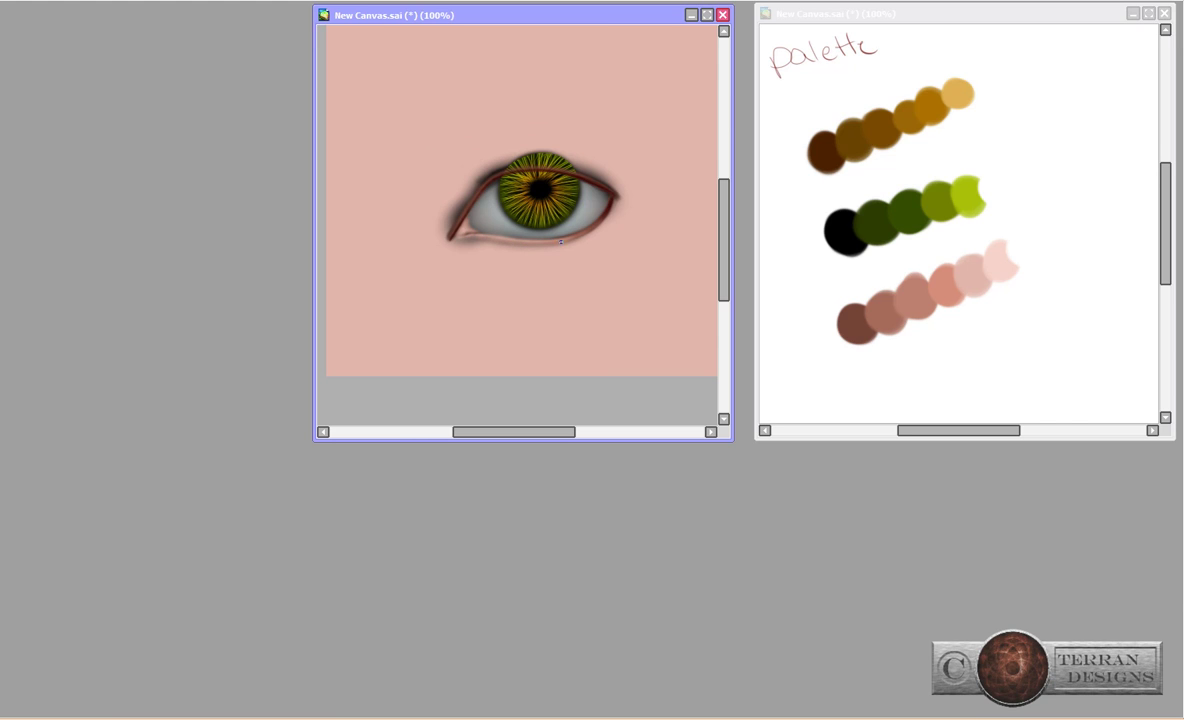
{"action": "key", "text": "h"}
{"action": "key", "text": "h"}
{"action": "key", "text": "h"}
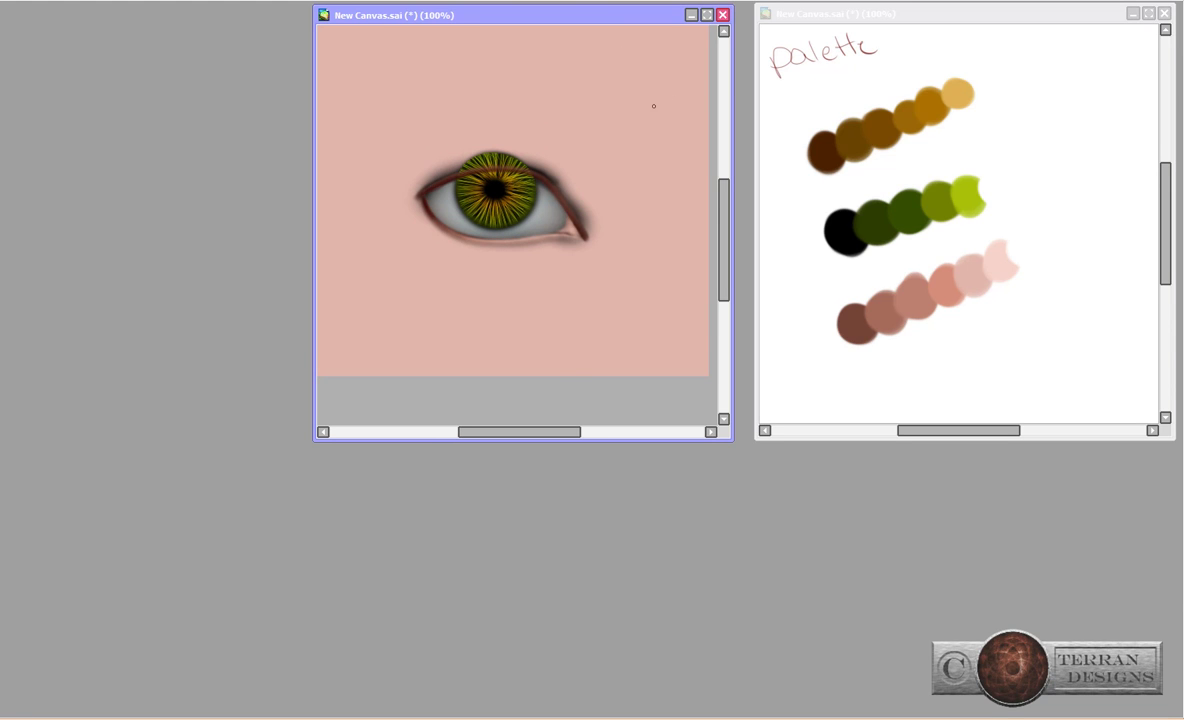
{"action": "key", "text": "h"}
Extend the pink lower lid rim up to the outer corner, checking the shape in mirrored view.
{"action": "left_click_drag", "start_coordinate": [563, 192], "coordinate": [534, 217]}
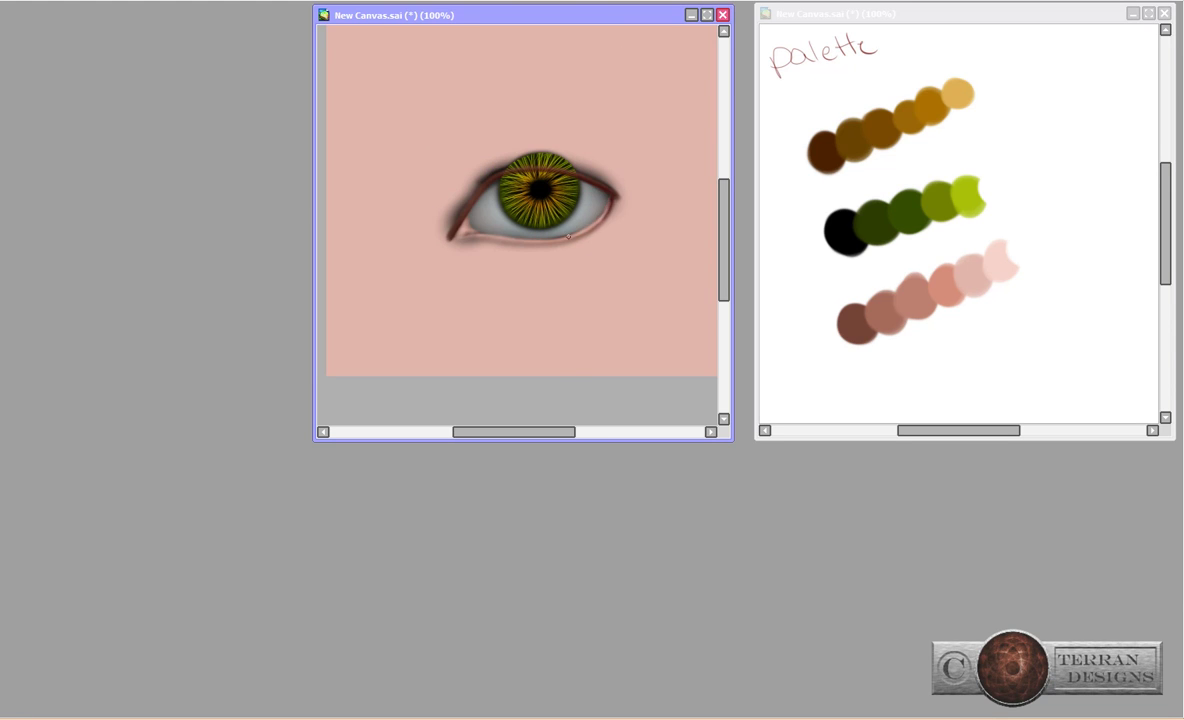
{"action": "key", "text": "h"}
{"action": "left_click_drag", "start_coordinate": [423, 221], "coordinate": [537, 220]}
{"action": "key", "text": "h"}
Thicken and shade the lower lid rim with salmon pink from the palette, and add a thin highlight along the waterline.
{"action": "left_click", "coordinate": [945, 285]}
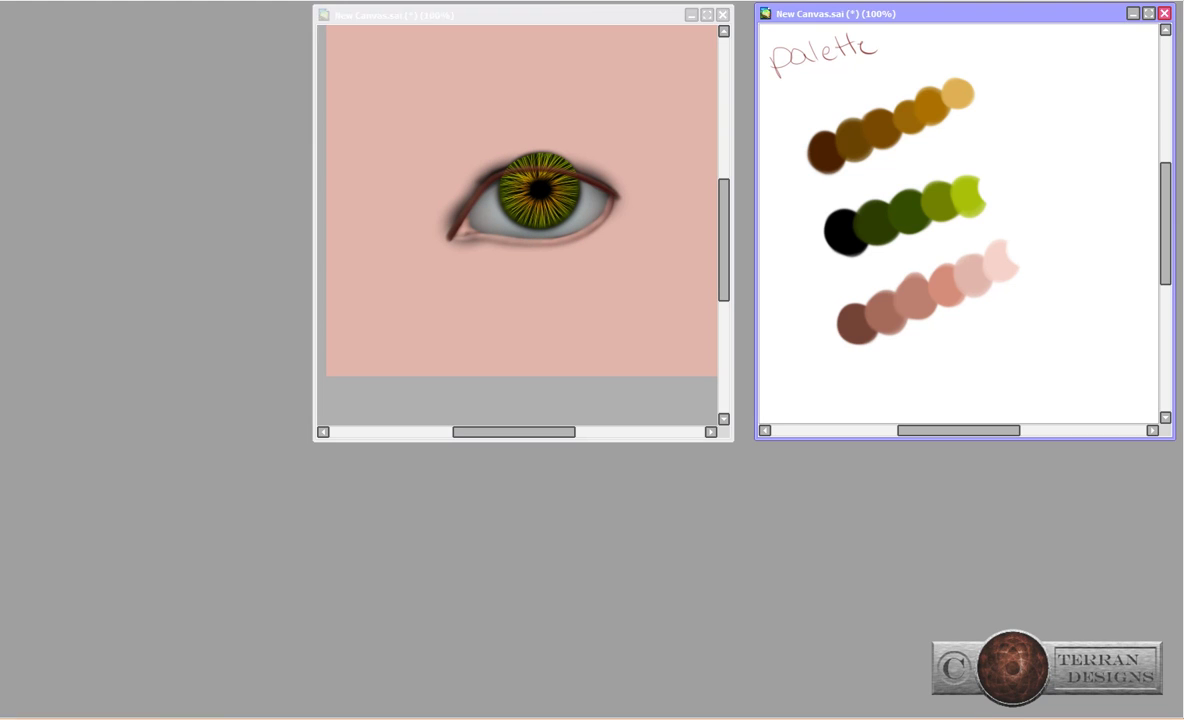
{"action": "left_click", "coordinate": [543, 210]}
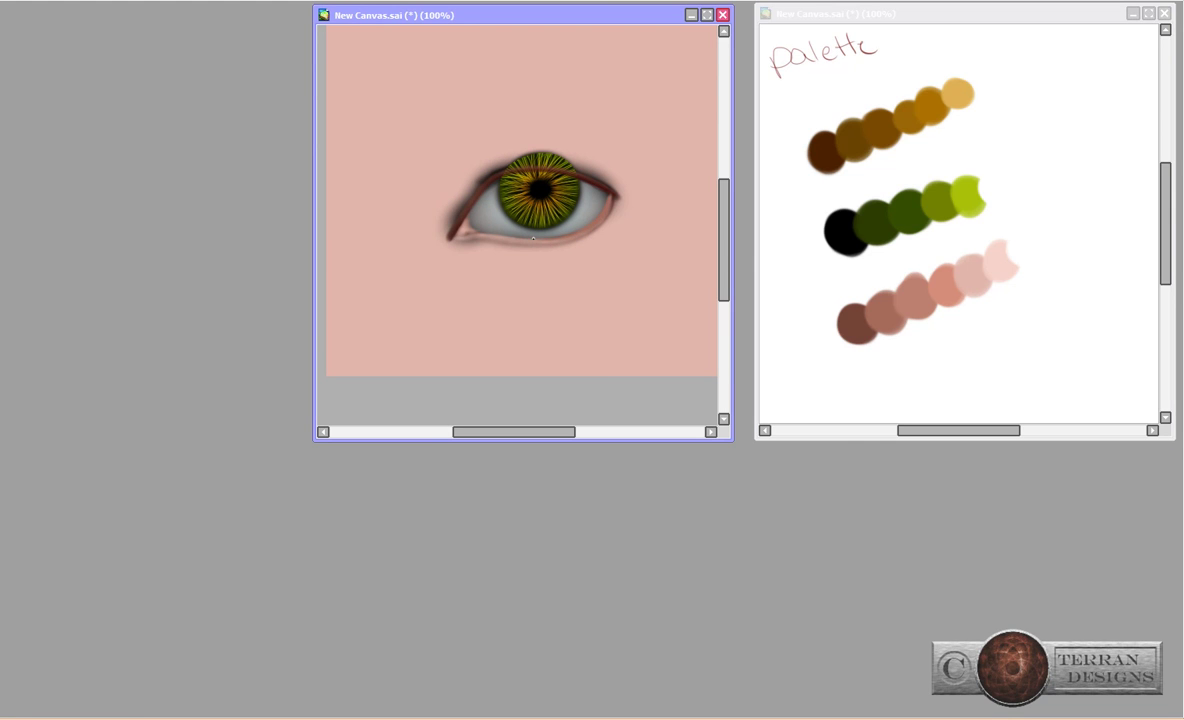
{"action": "key", "text": "h"}
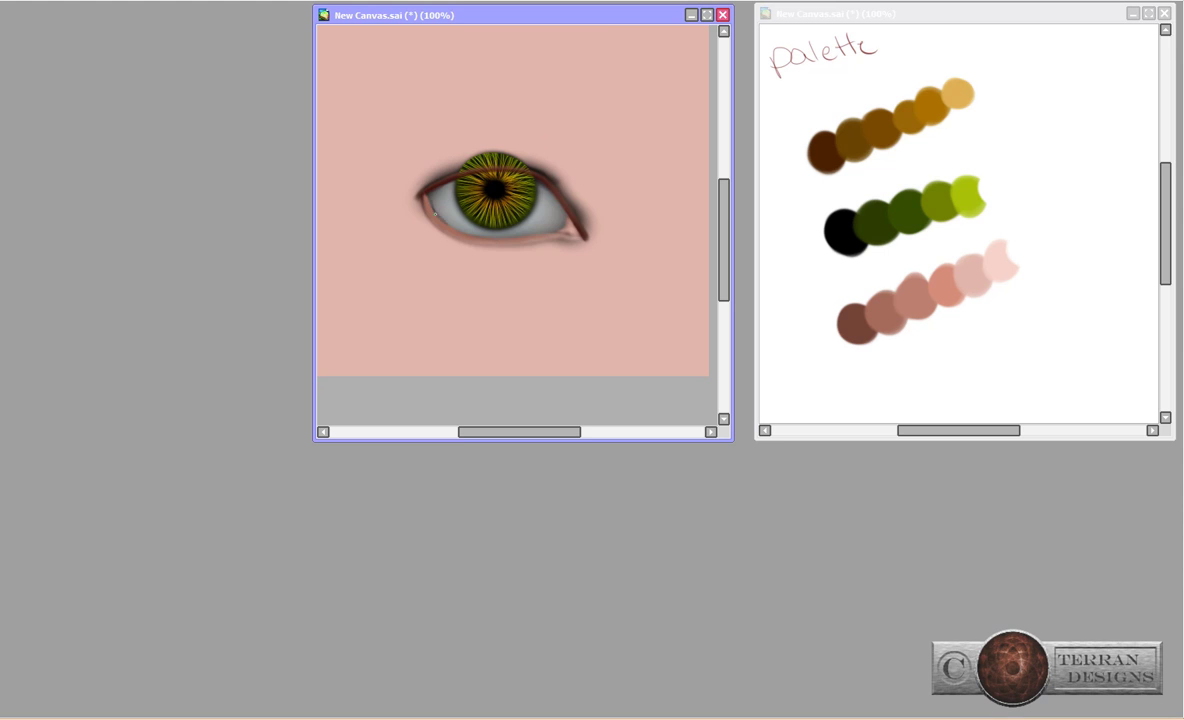
{"action": "key", "text": "h"}
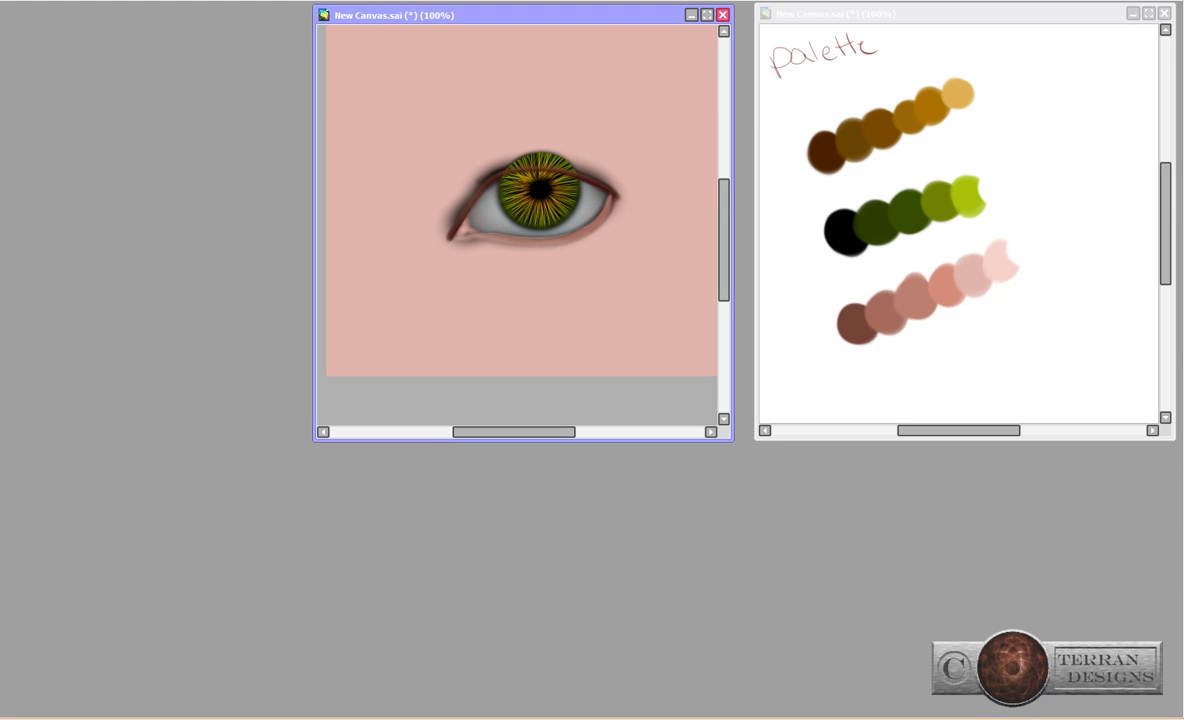
{"action": "key", "text": "h"}
{"action": "left_click_drag", "start_coordinate": [466, 234], "coordinate": [547, 236]}
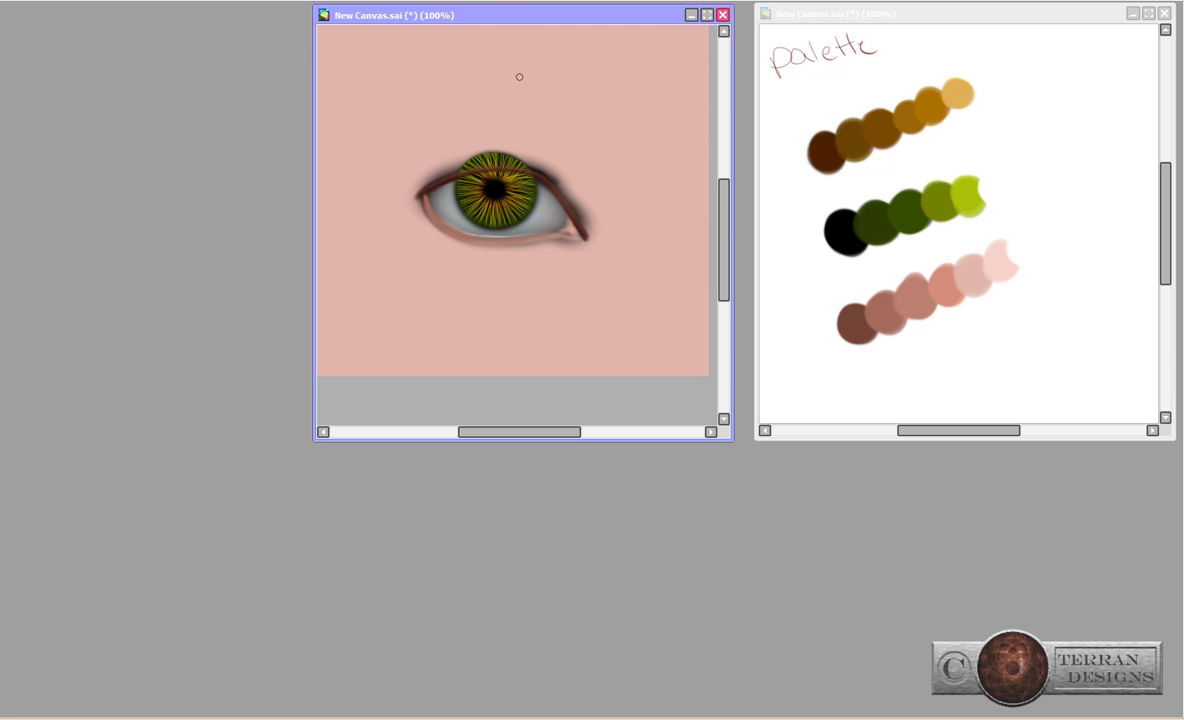
Paint the tear duct in the inner corner with palette pinks and small light highlights.
{"action": "key", "text": "ctrl+Tab"}
{"action": "key", "text": "ctrl+Tab"}
{"action": "scroll", "coordinate": [674, 198], "scroll_direction": "up", "scroll_amount": 2}
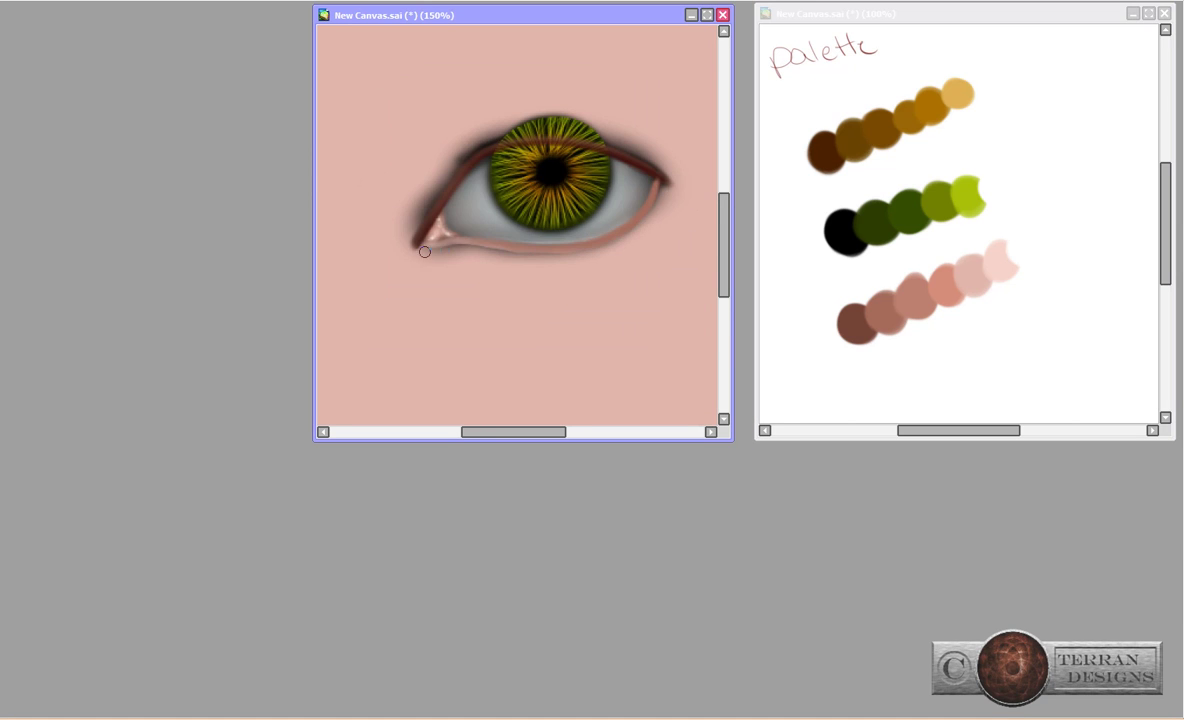
Cover the dark smudges around both lids and the iris area above the upper lid line with skin tone.
{"action": "left_click_drag", "start_coordinate": [531, 254], "coordinate": [597, 246]}
{"action": "mouse_move", "coordinate": [400, 226]}
{"action": "left_mouse_down"}
{"action": "mouse_move", "coordinate": [441, 246]}
{"action": "mouse_move", "coordinate": [415, 143]}
{"action": "mouse_move", "coordinate": [628, 147]}
{"action": "mouse_move", "coordinate": [500, 127]}
{"action": "left_mouse_up"}
{"action": "left_click", "coordinate": [945, 285]}
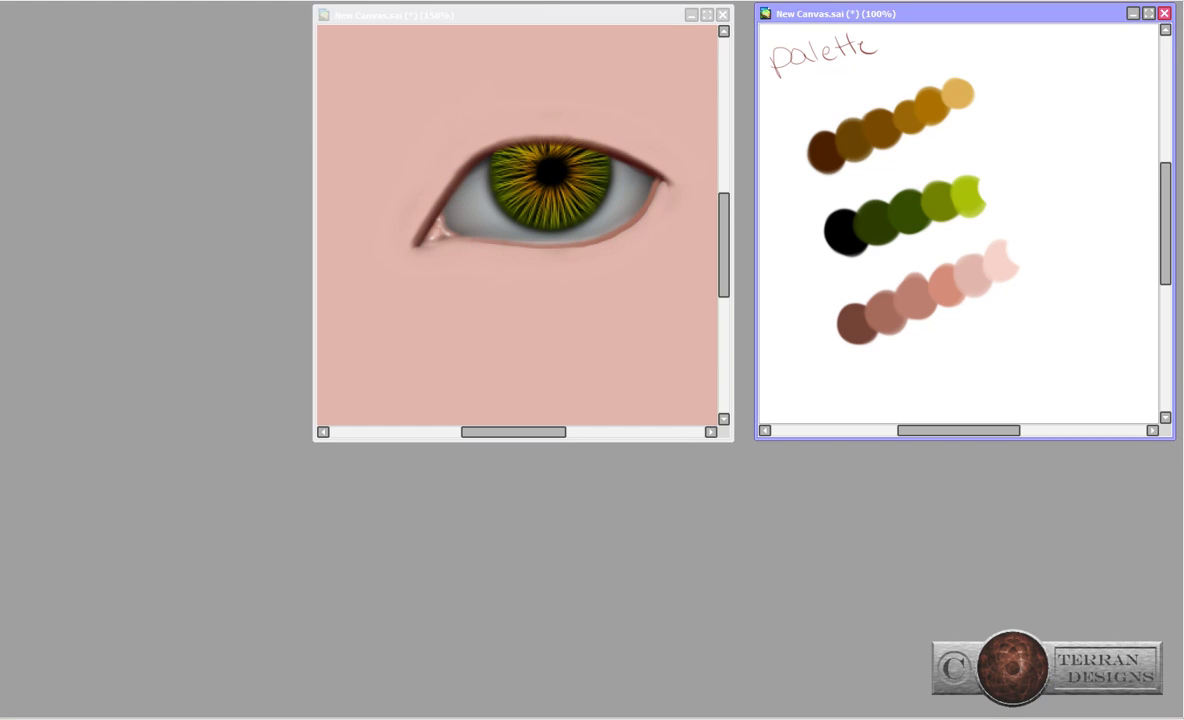
Deepen the outer corner and shade along the lower lid rim with reddish brown and salmon pink, checking the shape in mirrored view.
{"action": "left_click", "coordinate": [620, 245]}
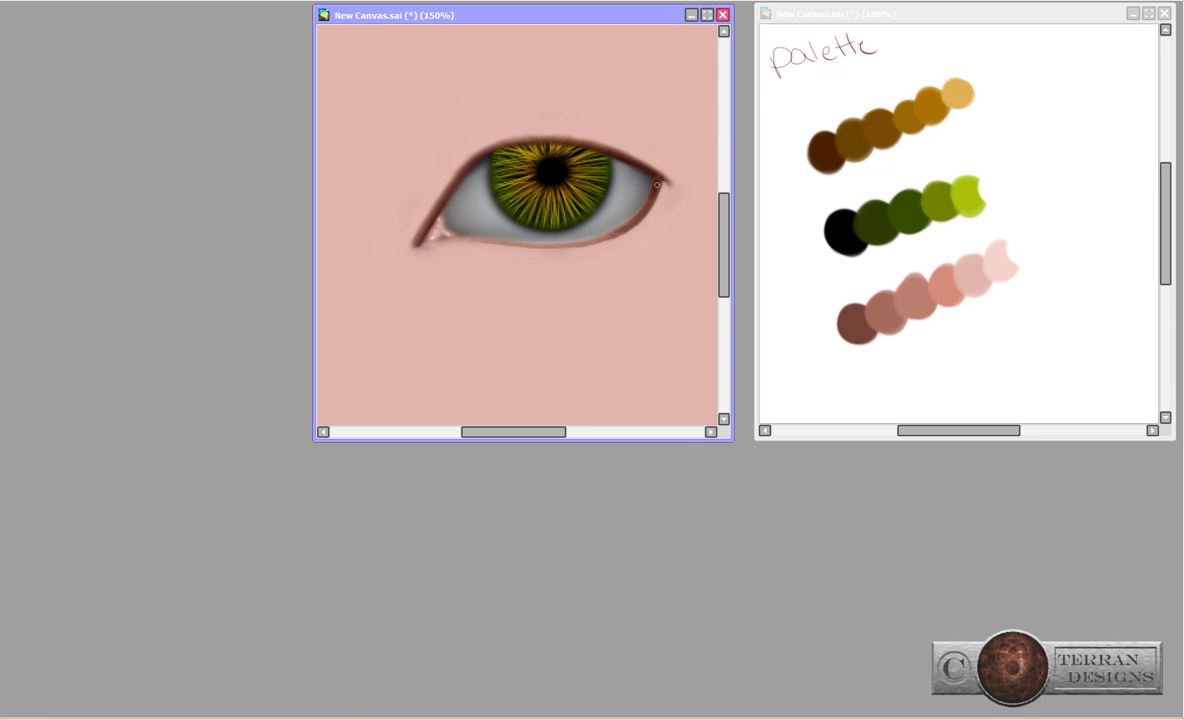
{"action": "left_click", "coordinate": [945, 285]}
{"action": "left_click", "coordinate": [570, 215]}
{"action": "key", "text": "h"}
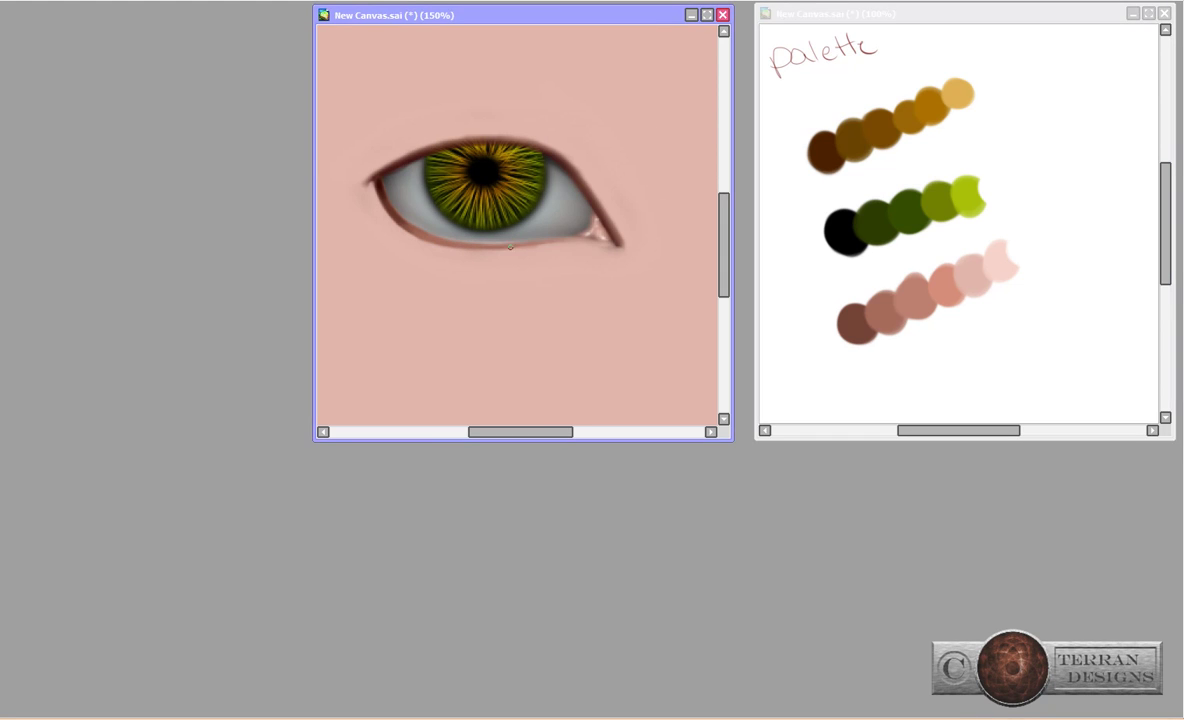
{"action": "left_click", "coordinate": [945, 285]}
{"action": "left_click", "coordinate": [545, 223]}
{"action": "key", "text": "h"}
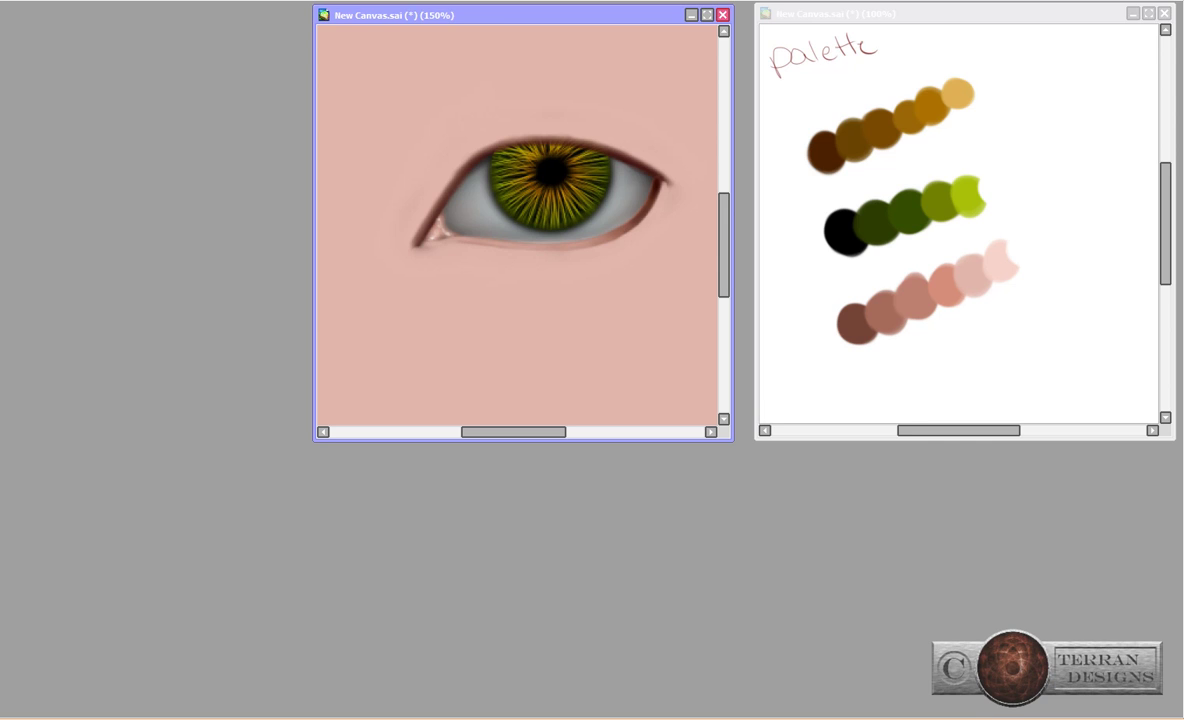
Blend the lower lid rim into the skin with palette pink and slim down the dark upper lid line.
{"action": "left_click", "coordinate": [945, 285]}
{"action": "left_click", "coordinate": [530, 246]}
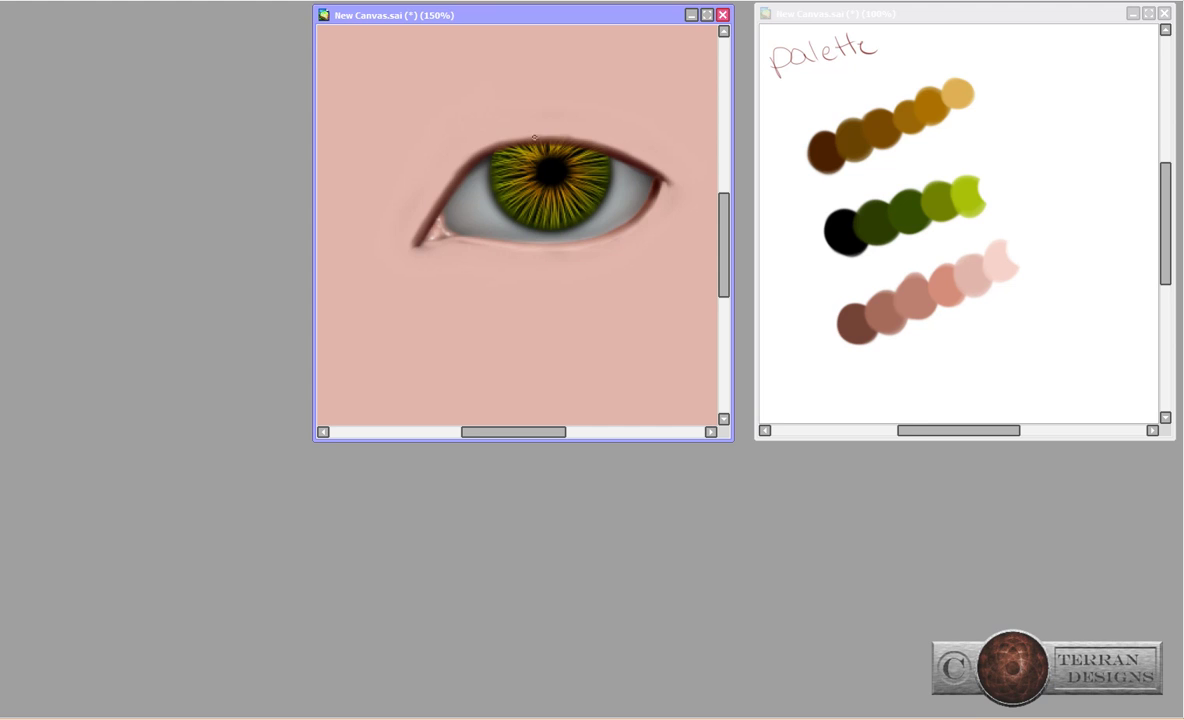
{"action": "key", "text": "h"}
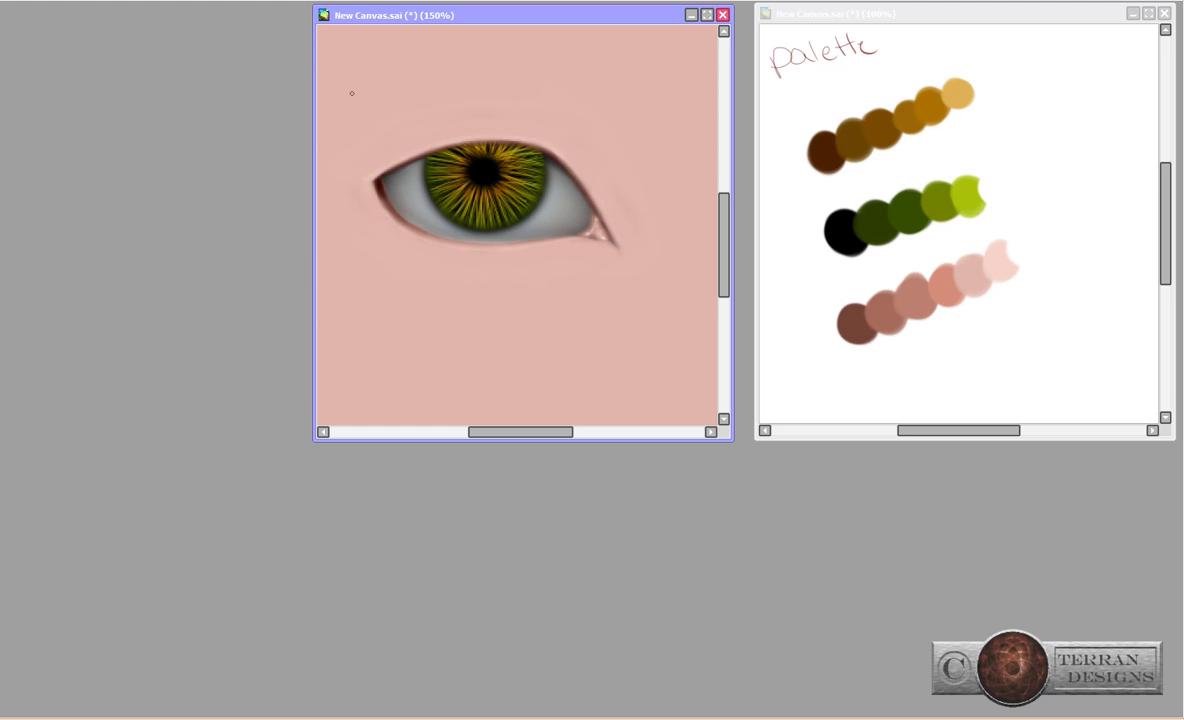
Paint a soft brownish-pink shadow fold beneath the lower lid, from the outer corner to the tear duct.
{"action": "left_click", "coordinate": [880, 315]}
{"action": "mouse_move", "coordinate": [372, 205]}
{"action": "left_mouse_down"}
{"action": "mouse_move", "coordinate": [496, 262]}
{"action": "mouse_move", "coordinate": [535, 252]}
{"action": "mouse_move", "coordinate": [444, 258]}
{"action": "mouse_move", "coordinate": [575, 240]}
{"action": "left_mouse_up"}
{"action": "left_click", "coordinate": [880, 315]}
{"action": "left_click_drag", "start_coordinate": [384, 214], "coordinate": [488, 262]}
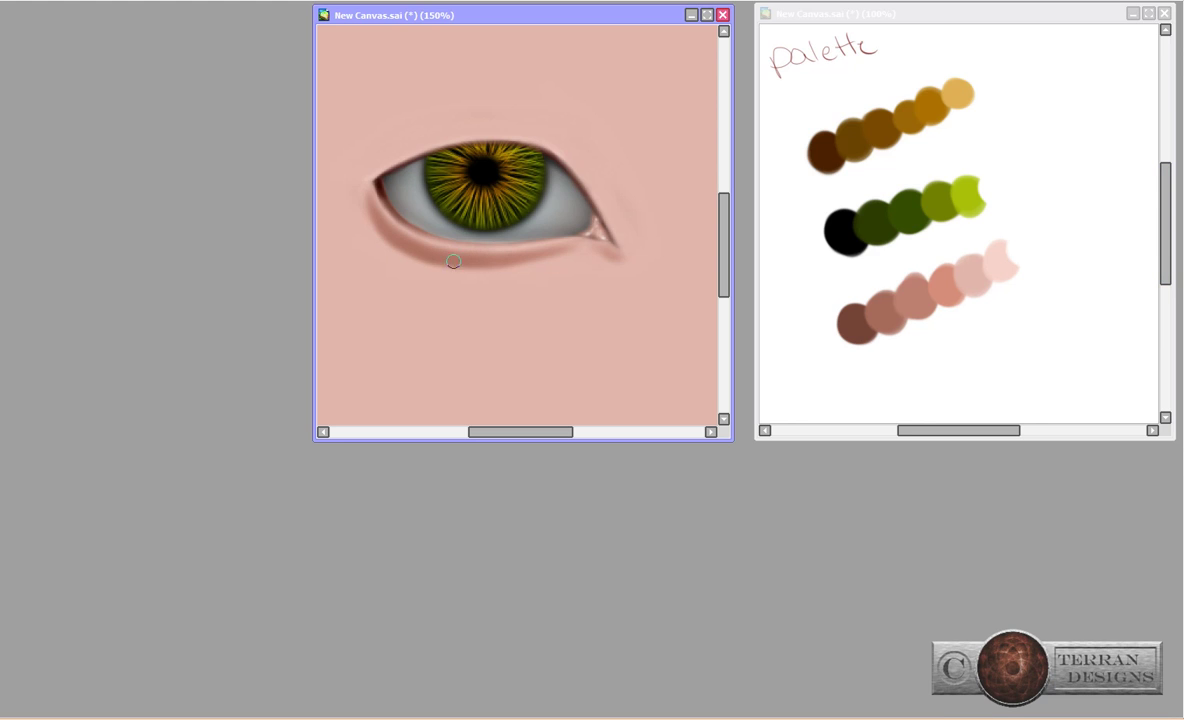
Shade the upper lid crease with soft brownish-pink strokes following the curve of the lid.
{"action": "mouse_move", "coordinate": [338, 148]}
{"action": "left_mouse_down"}
{"action": "mouse_move", "coordinate": [510, 111]}
{"action": "mouse_move", "coordinate": [368, 169]}
{"action": "mouse_move", "coordinate": [530, 112]}
{"action": "left_mouse_up"}
{"action": "mouse_move", "coordinate": [433, 106]}
{"action": "left_mouse_down"}
{"action": "mouse_move", "coordinate": [540, 97]}
{"action": "mouse_move", "coordinate": [360, 120]}
{"action": "left_mouse_up"}
{"action": "mouse_move", "coordinate": [485, 100]}
{"action": "left_mouse_down"}
{"action": "mouse_move", "coordinate": [357, 153]}
{"action": "mouse_move", "coordinate": [563, 151]}
{"action": "left_mouse_up"}
{"action": "key", "text": "minus"}
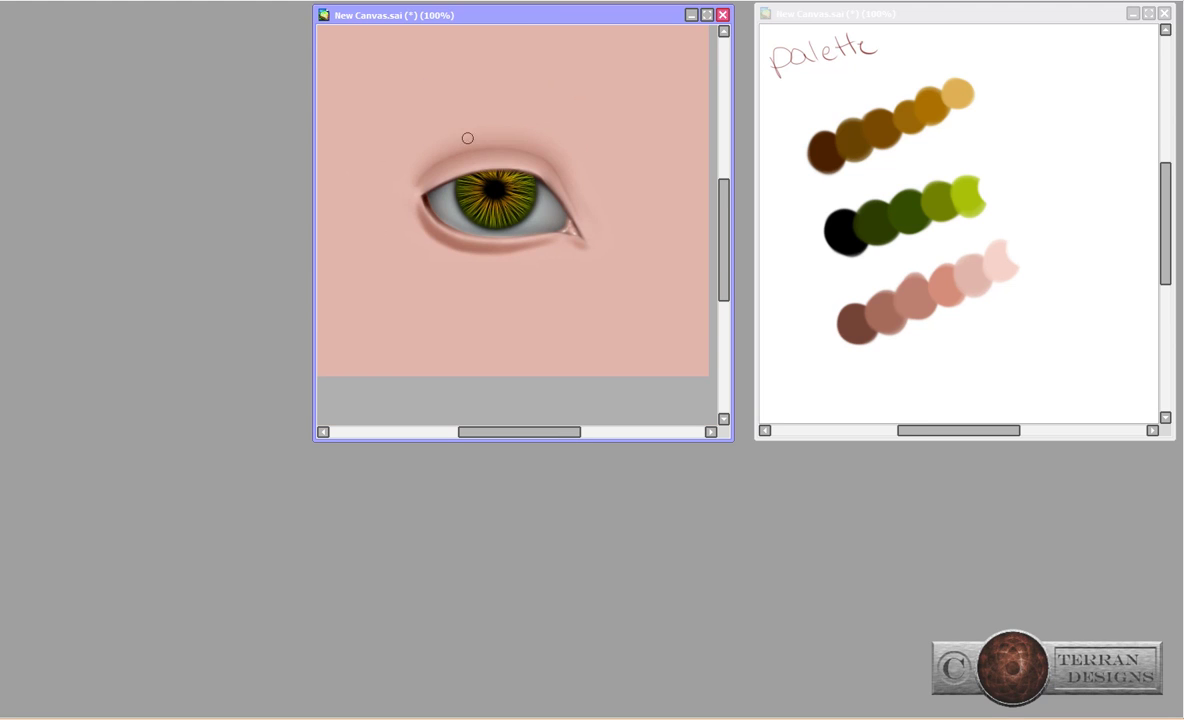
{"action": "left_click_drag", "start_coordinate": [420, 150], "coordinate": [505, 155]}
Try sketching a thin eyebrow outline above the eye.
{"action": "left_click_drag", "start_coordinate": [370, 125], "coordinate": [580, 142]}
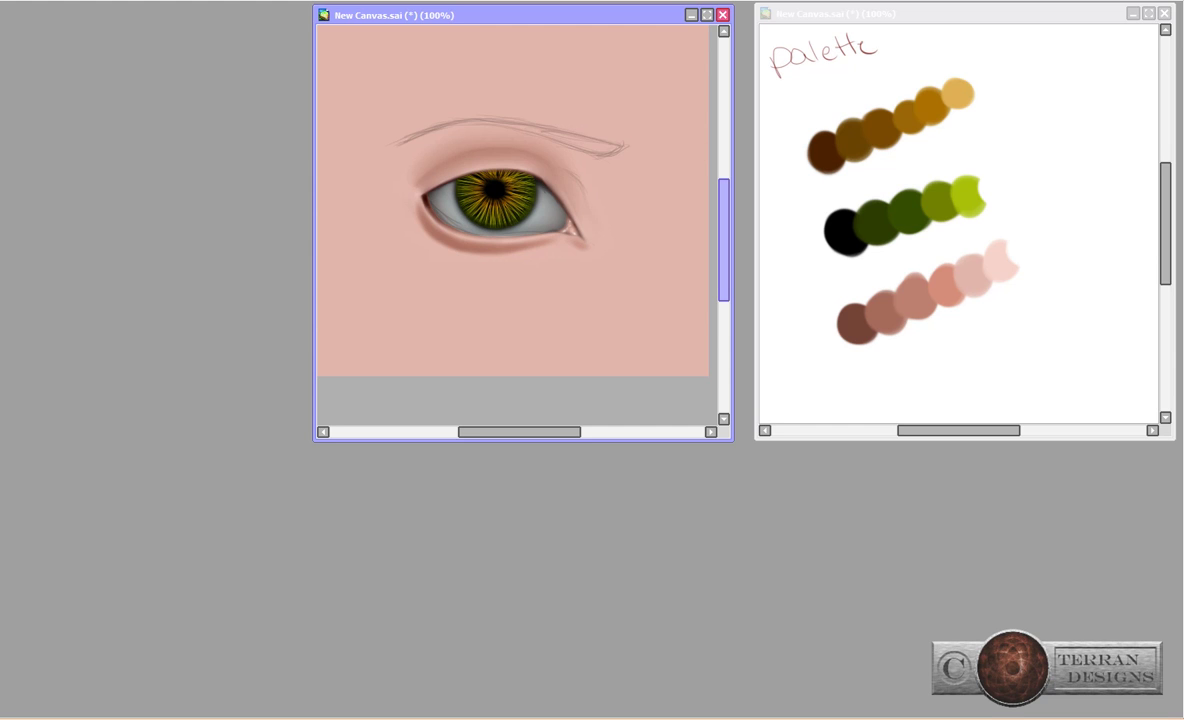
{"action": "key", "text": "ctrl+z"}
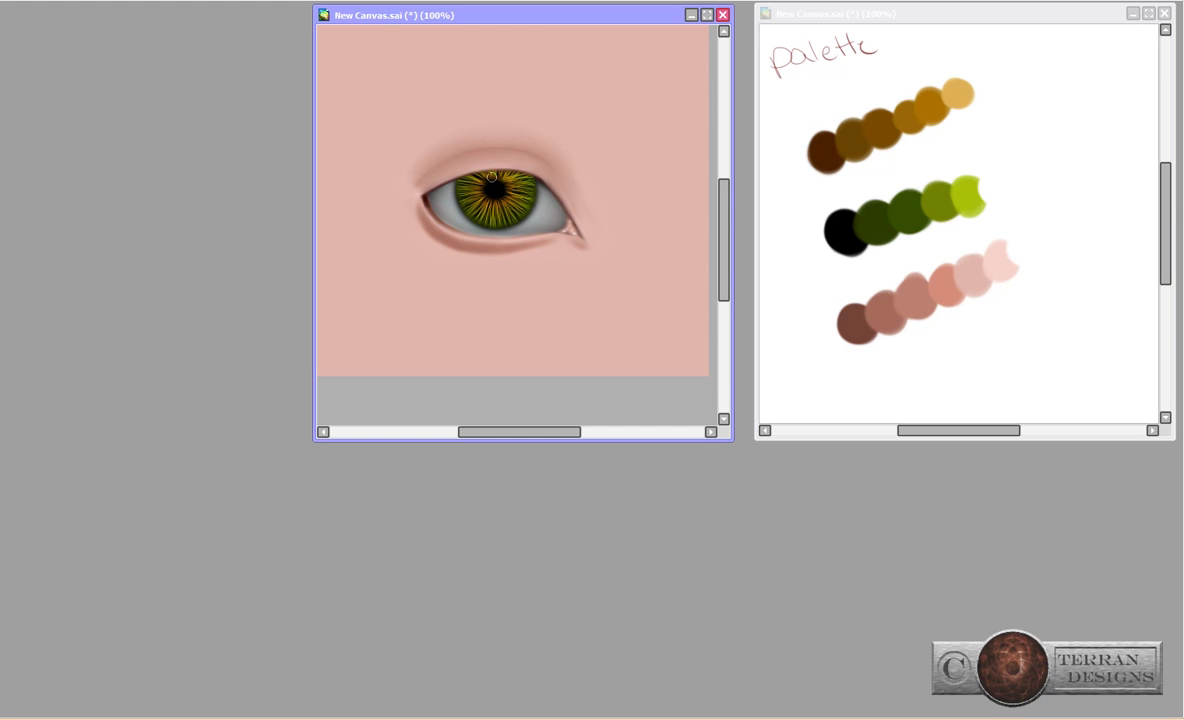
Rework the iris with a darker rim, fine white reflections across its upper half and bright yellow rays in the lower half.
{"action": "key", "text": "plus"}
{"action": "left_click_drag", "start_coordinate": [494, 430], "coordinate": [510, 430]}
{"action": "key", "text": "minus"}
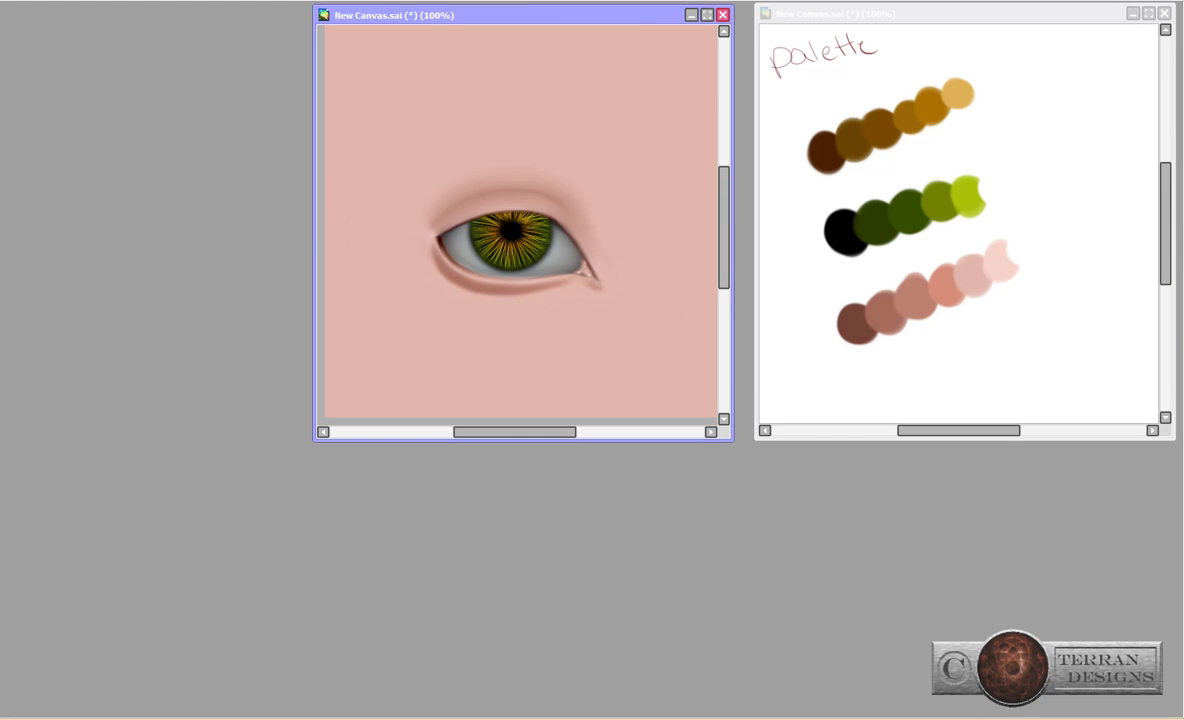
{"action": "left_click_drag", "start_coordinate": [415, 212], "coordinate": [536, 232]}
{"action": "mouse_move", "coordinate": [442, 242]}
{"action": "left_mouse_down"}
{"action": "mouse_move", "coordinate": [516, 214]}
{"action": "mouse_move", "coordinate": [524, 253]}
{"action": "mouse_move", "coordinate": [545, 232]}
{"action": "mouse_move", "coordinate": [472, 231]}
{"action": "mouse_move", "coordinate": [548, 233]}
{"action": "mouse_move", "coordinate": [472, 232]}
{"action": "mouse_move", "coordinate": [548, 232]}
{"action": "left_mouse_up"}
{"action": "left_click_drag", "start_coordinate": [438, 210], "coordinate": [510, 214]}
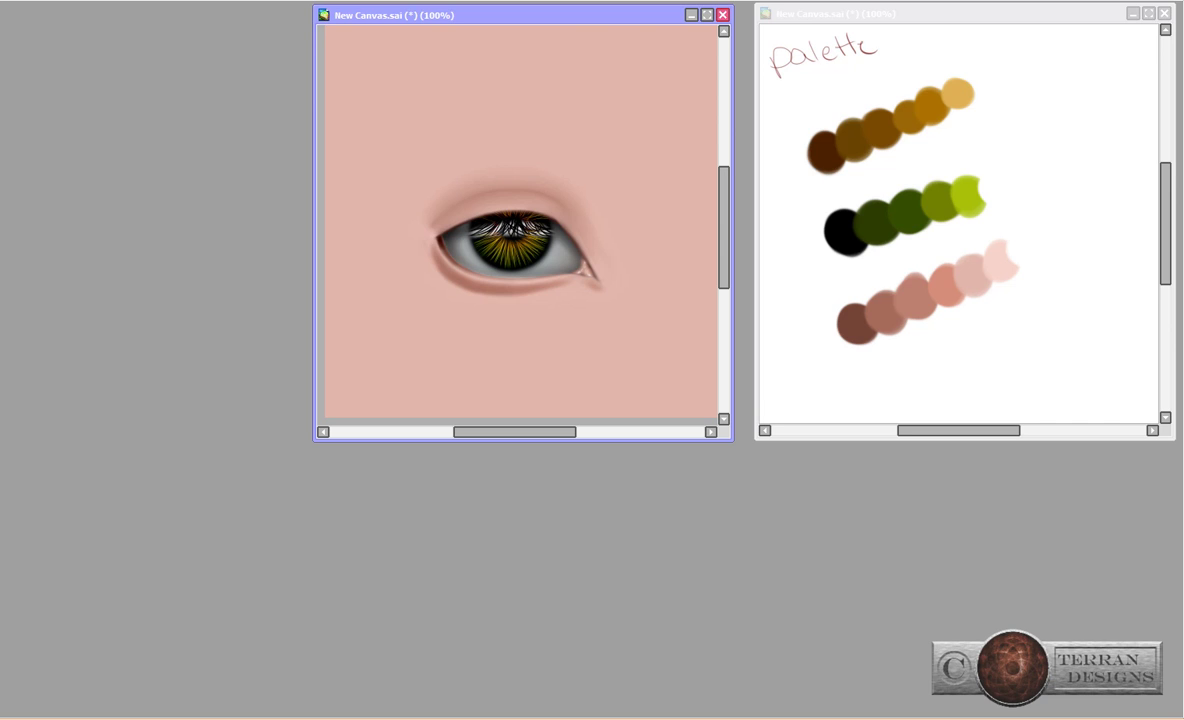
{"action": "mouse_move", "coordinate": [438, 214]}
{"action": "left_mouse_down"}
{"action": "mouse_move", "coordinate": [505, 212]}
{"action": "mouse_move", "coordinate": [443, 213]}
{"action": "left_mouse_up"}
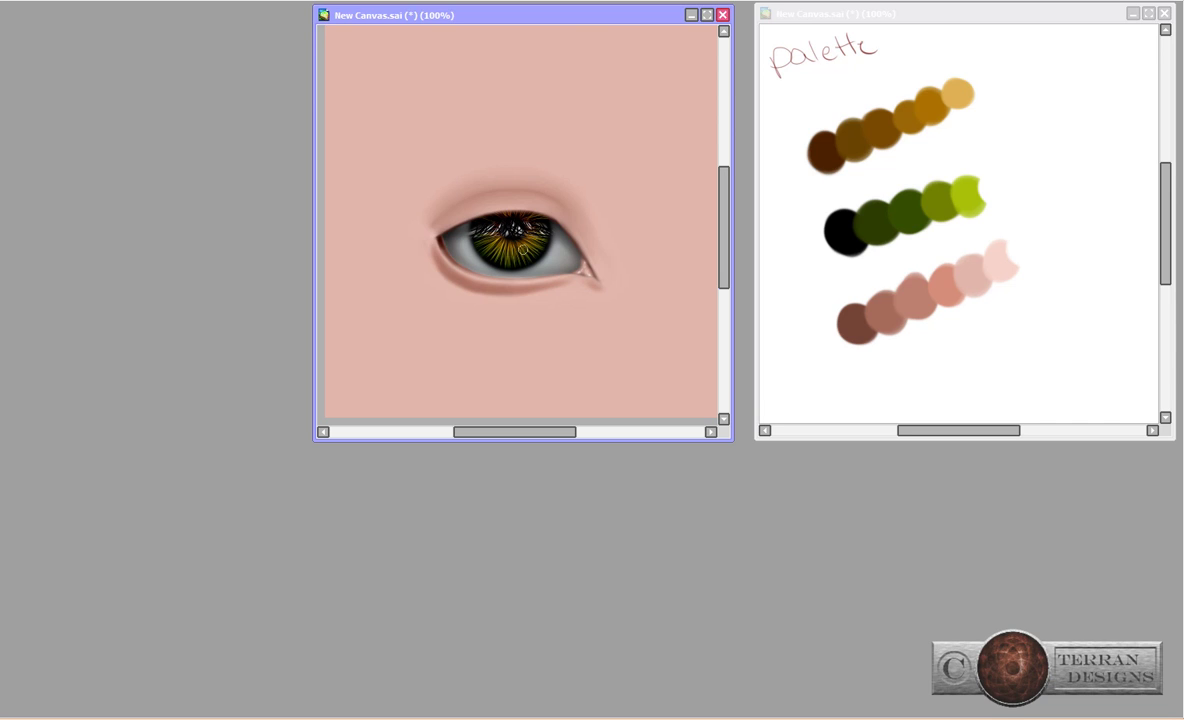
{"action": "mouse_move", "coordinate": [522, 248]}
{"action": "left_mouse_down"}
{"action": "mouse_move", "coordinate": [458, 230]}
{"action": "mouse_move", "coordinate": [494, 220]}
{"action": "left_mouse_up"}
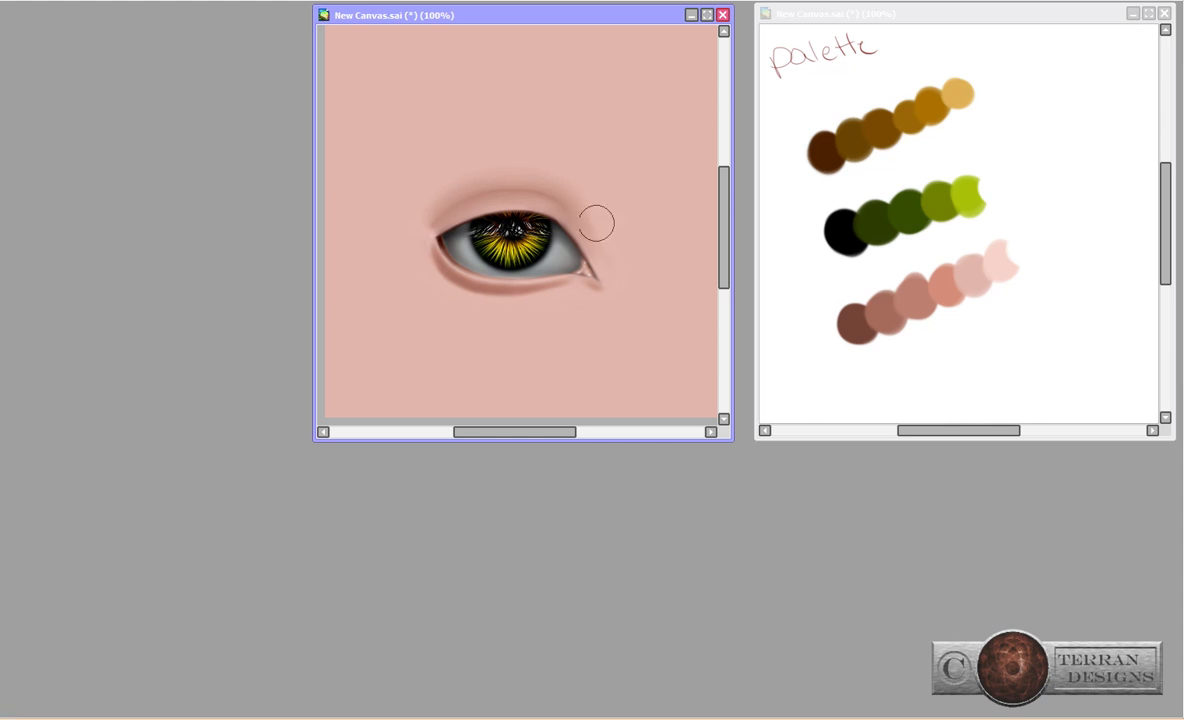
Deepen the shadow above the upper lid and extend it around the inner corner of the eye.
{"action": "mouse_move", "coordinate": [446, 206]}
{"action": "left_mouse_down"}
{"action": "mouse_move", "coordinate": [557, 190]}
{"action": "mouse_move", "coordinate": [447, 207]}
{"action": "mouse_move", "coordinate": [605, 246]}
{"action": "mouse_move", "coordinate": [495, 183]}
{"action": "mouse_move", "coordinate": [561, 180]}
{"action": "mouse_move", "coordinate": [500, 191]}
{"action": "mouse_move", "coordinate": [585, 216]}
{"action": "mouse_move", "coordinate": [481, 190]}
{"action": "mouse_move", "coordinate": [468, 207]}
{"action": "mouse_move", "coordinate": [553, 197]}
{"action": "mouse_move", "coordinate": [524, 183]}
{"action": "mouse_move", "coordinate": [591, 213]}
{"action": "mouse_move", "coordinate": [515, 227]}
{"action": "mouse_move", "coordinate": [484, 204]}
{"action": "mouse_move", "coordinate": [549, 198]}
{"action": "mouse_move", "coordinate": [568, 177]}
{"action": "mouse_move", "coordinate": [528, 175]}
{"action": "left_mouse_up"}
{"action": "left_click_drag", "start_coordinate": [400, 175], "coordinate": [455, 166]}
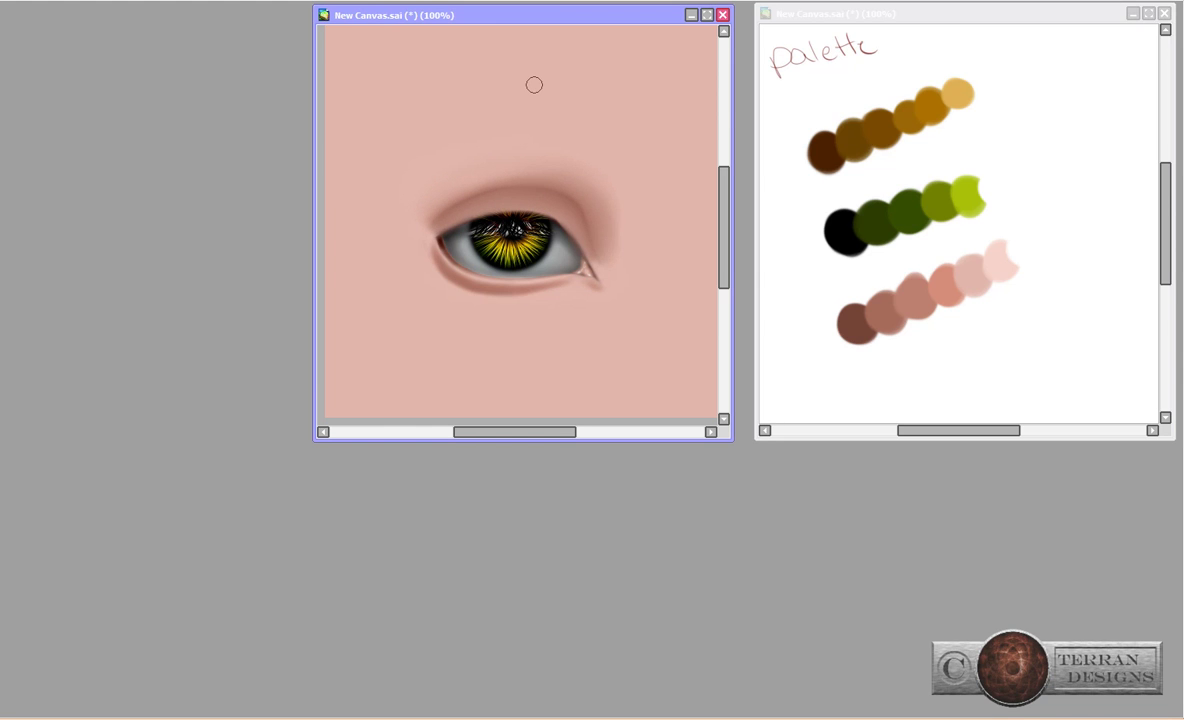
{"action": "left_click", "coordinate": [880, 128]}
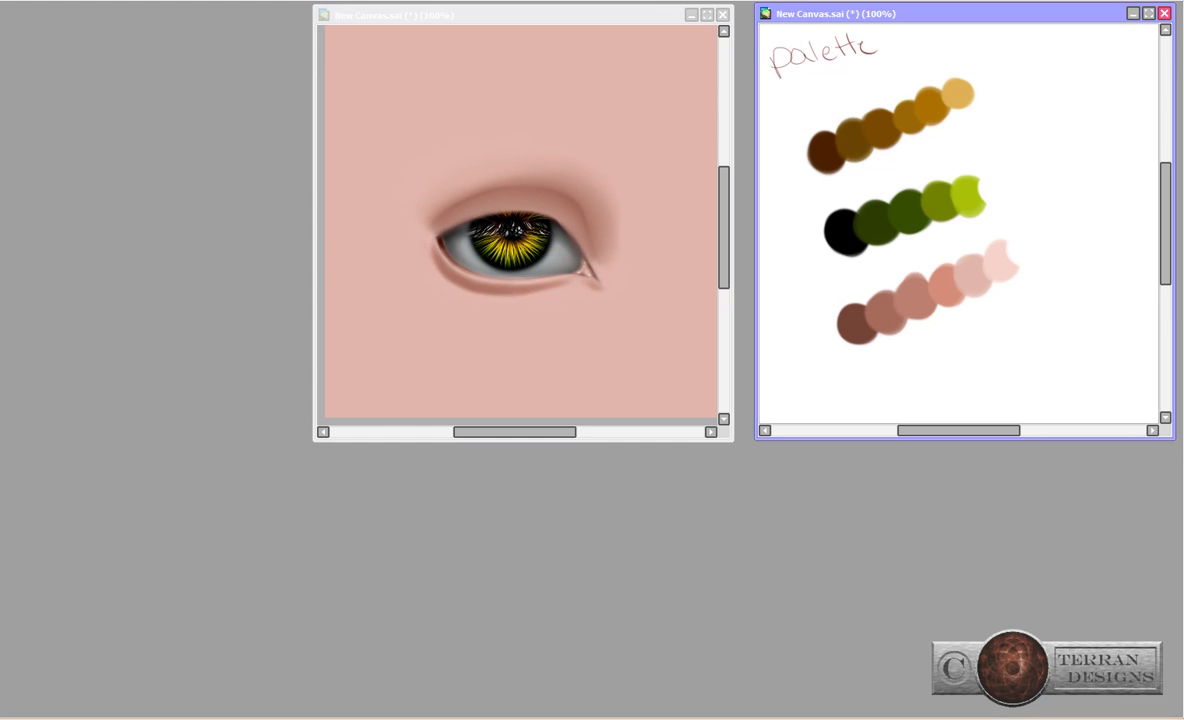
{"action": "mouse_move", "coordinate": [410, 178]}
{"action": "left_mouse_down"}
{"action": "mouse_move", "coordinate": [640, 192]}
{"action": "mouse_move", "coordinate": [396, 185]}
{"action": "mouse_move", "coordinate": [560, 163]}
{"action": "mouse_move", "coordinate": [430, 158]}
{"action": "mouse_move", "coordinate": [638, 185]}
{"action": "left_mouse_up"}
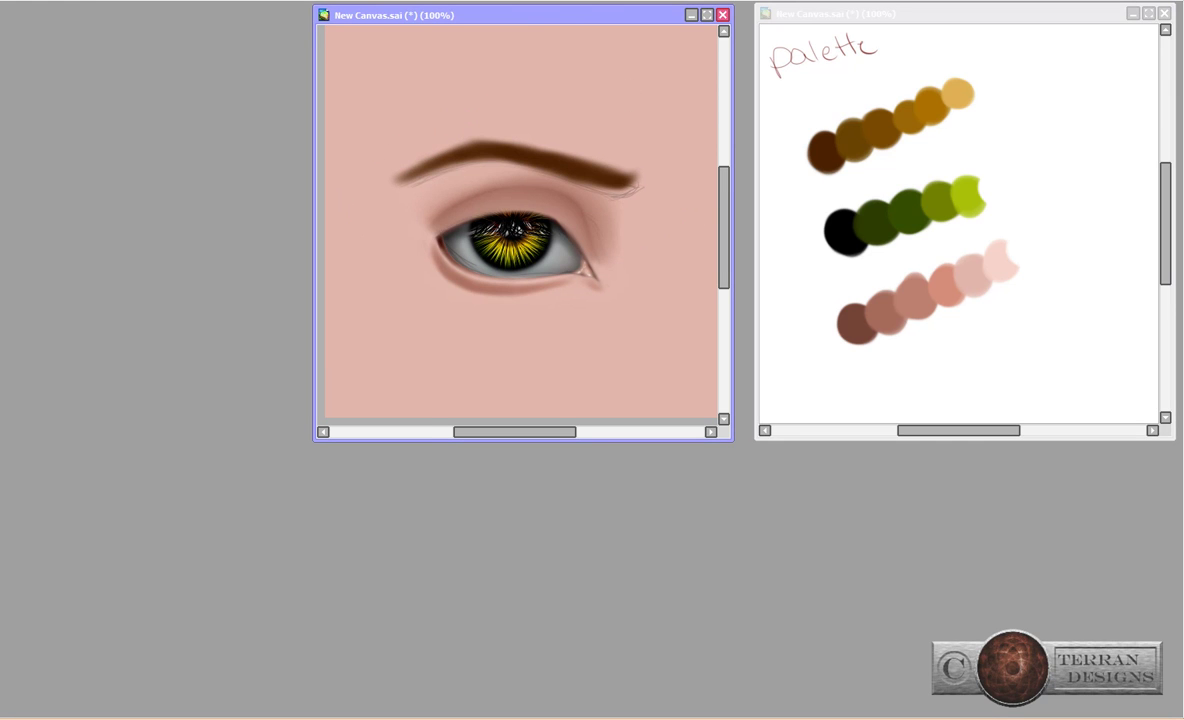
{"action": "key", "text": "h"}
{"action": "key", "text": "h"}
{"action": "left_click_drag", "start_coordinate": [459, 222], "coordinate": [559, 227]}
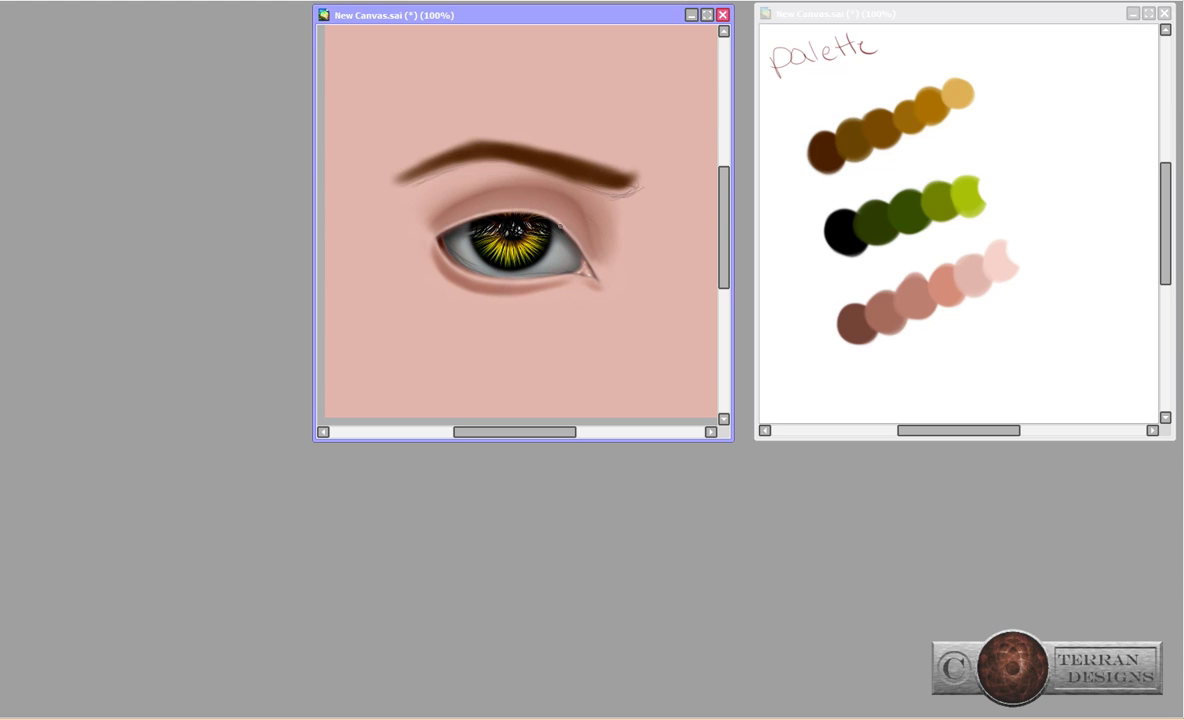
{"action": "mouse_move", "coordinate": [459, 221]}
{"action": "left_mouse_down"}
{"action": "mouse_move", "coordinate": [540, 222]}
{"action": "mouse_move", "coordinate": [410, 210]}
{"action": "mouse_move", "coordinate": [593, 202]}
{"action": "mouse_move", "coordinate": [603, 219]}
{"action": "left_mouse_up"}
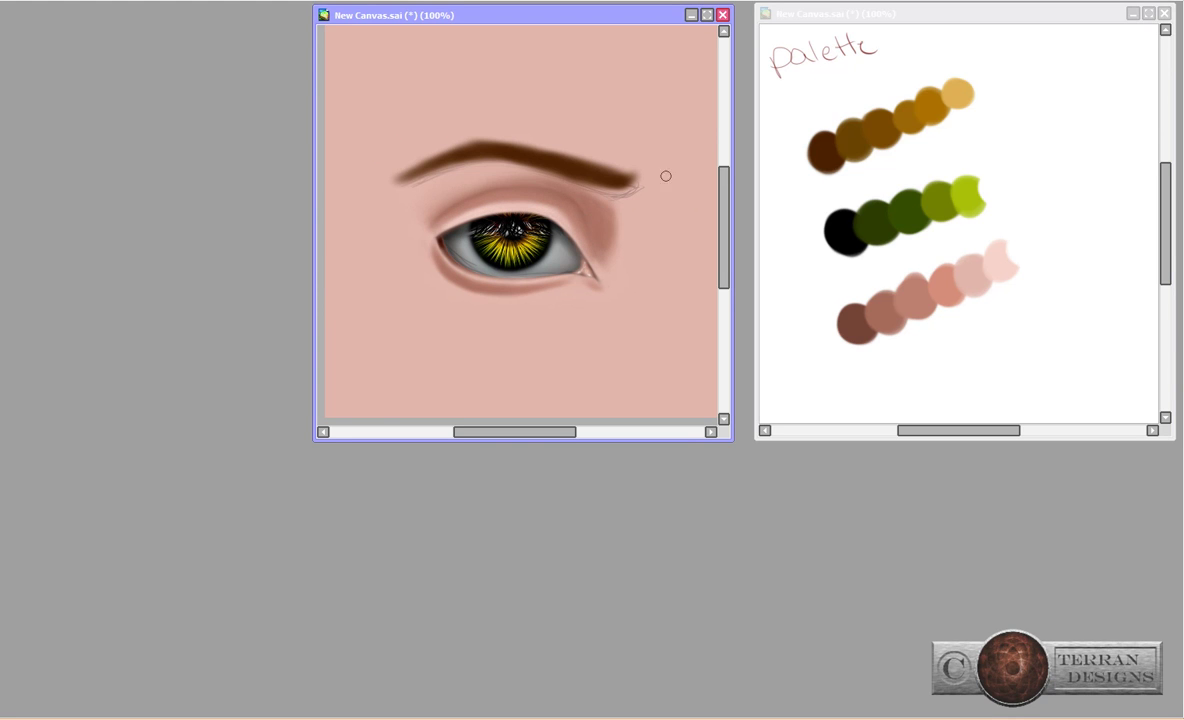
{"action": "key", "text": "ctrl+z"}
Paint a light pink highlight band along the upper lid above the lash line and mirror the view.
{"action": "left_click", "coordinate": [825, 152]}
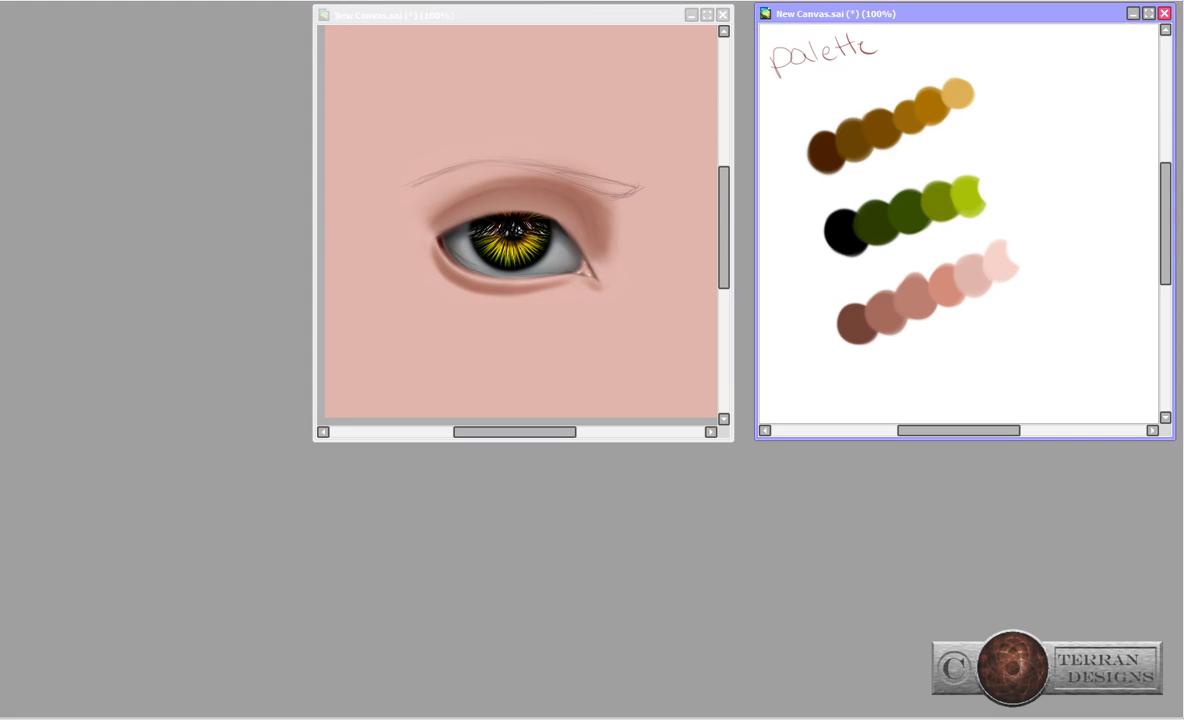
{"action": "left_click", "coordinate": [480, 205]}
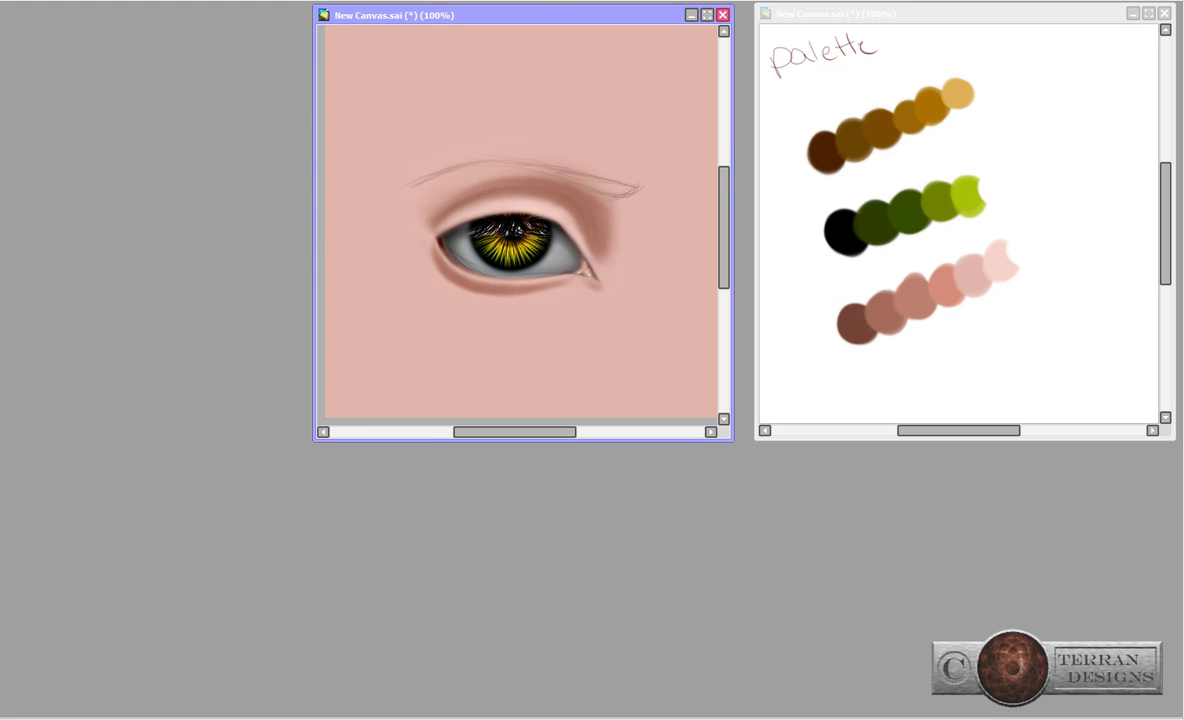
{"action": "key", "text": "h"}
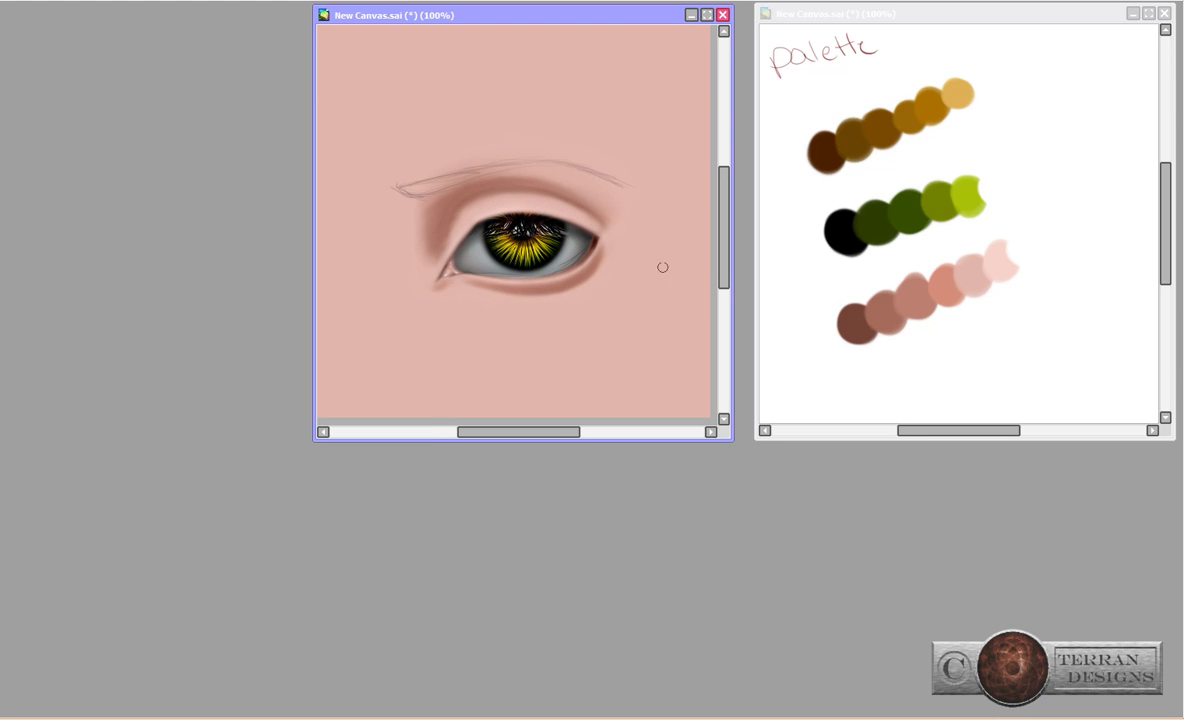
Extend a soft brownish-pink shadow from the crease out past the outer corner and blend its edges into the skin.
{"action": "left_click", "coordinate": [885, 312]}
{"action": "mouse_move", "coordinate": [600, 205]}
{"action": "left_mouse_down"}
{"action": "mouse_move", "coordinate": [671, 150]}
{"action": "mouse_move", "coordinate": [594, 211]}
{"action": "mouse_move", "coordinate": [650, 228]}
{"action": "left_mouse_up"}
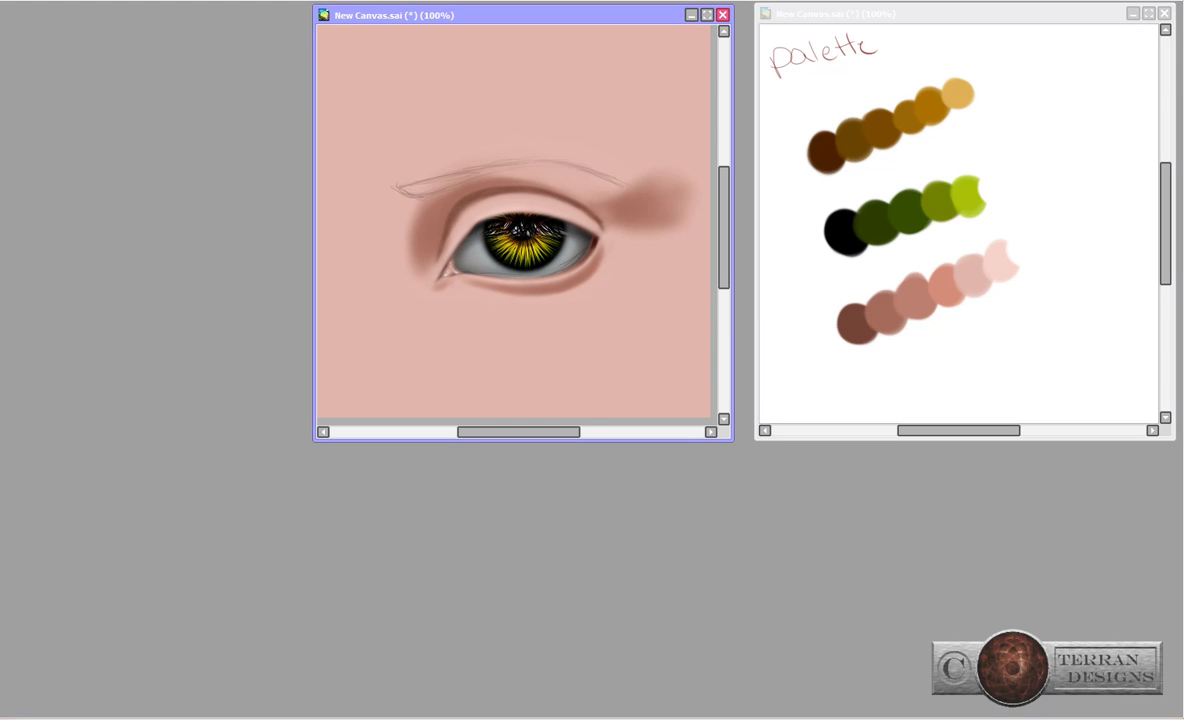
{"action": "key", "text": "h"}
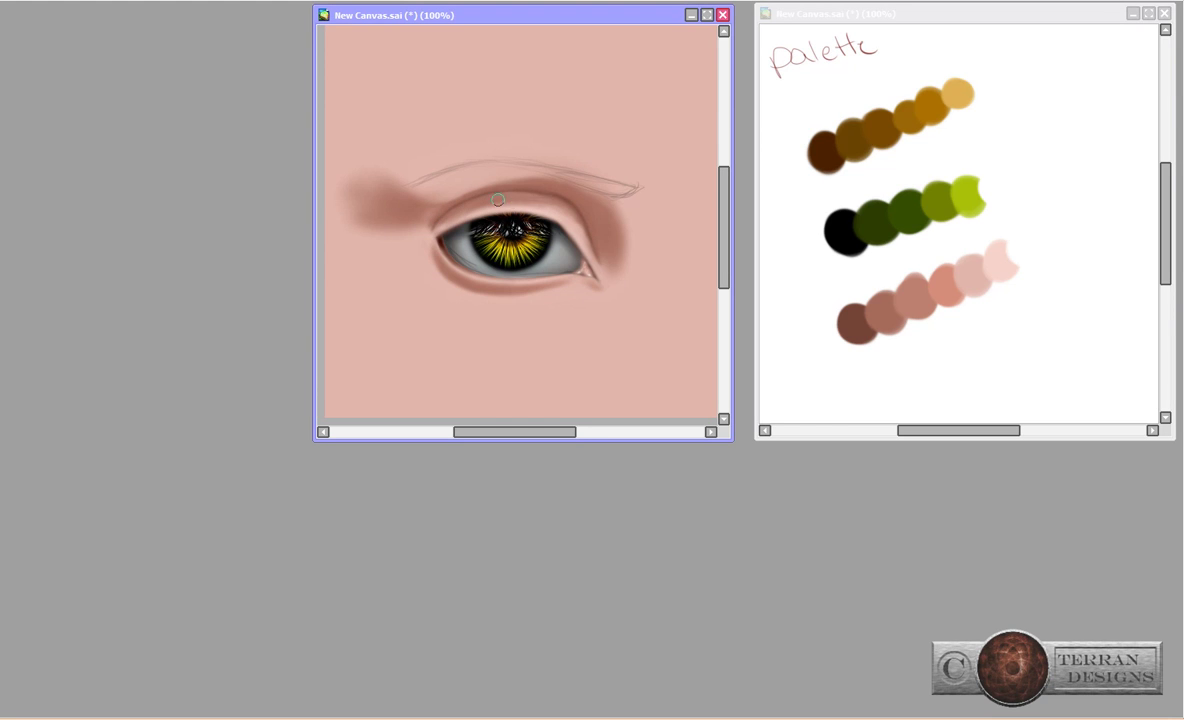
{"action": "mouse_move", "coordinate": [350, 190]}
{"action": "left_mouse_down"}
{"action": "mouse_move", "coordinate": [365, 211]}
{"action": "mouse_move", "coordinate": [400, 190]}
{"action": "left_mouse_up"}
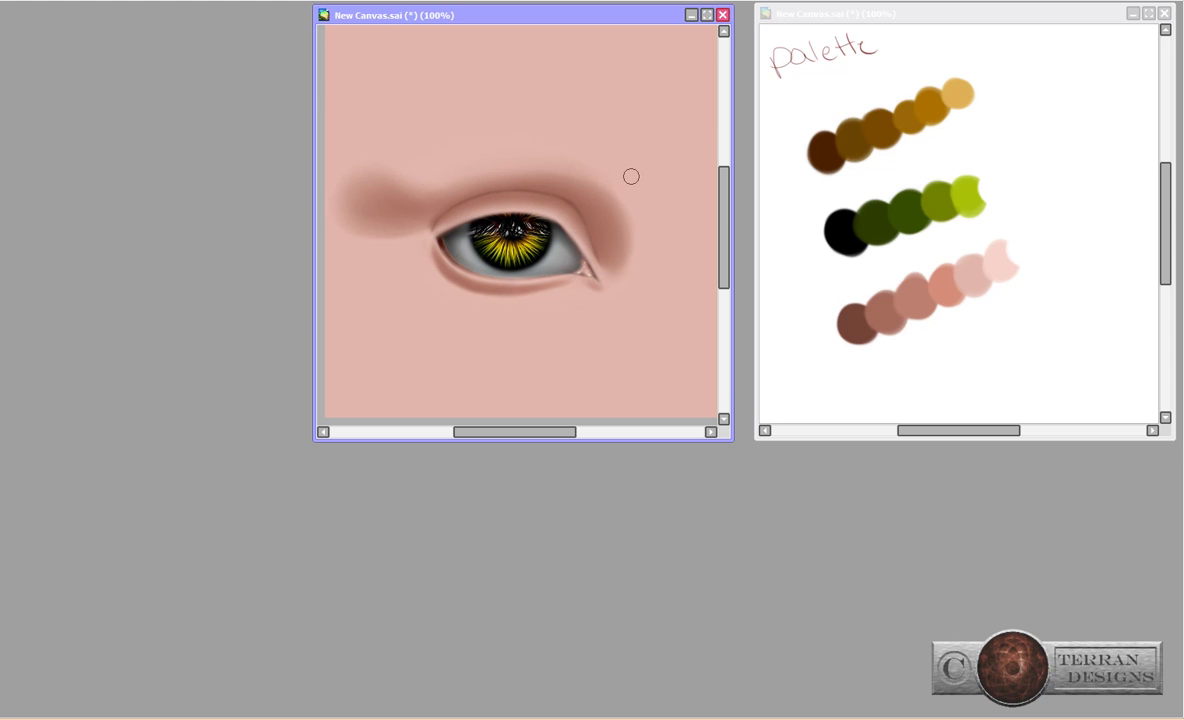
Paint a soft light pink highlight on the skin beneath the eye.
{"action": "scroll", "coordinate": [958, 225], "scroll_direction": "down", "scroll_amount": 1}
{"action": "scroll", "coordinate": [471, 220], "scroll_direction": "up", "scroll_amount": 3}
{"action": "scroll", "coordinate": [471, 220], "scroll_direction": "down", "scroll_amount": 3}
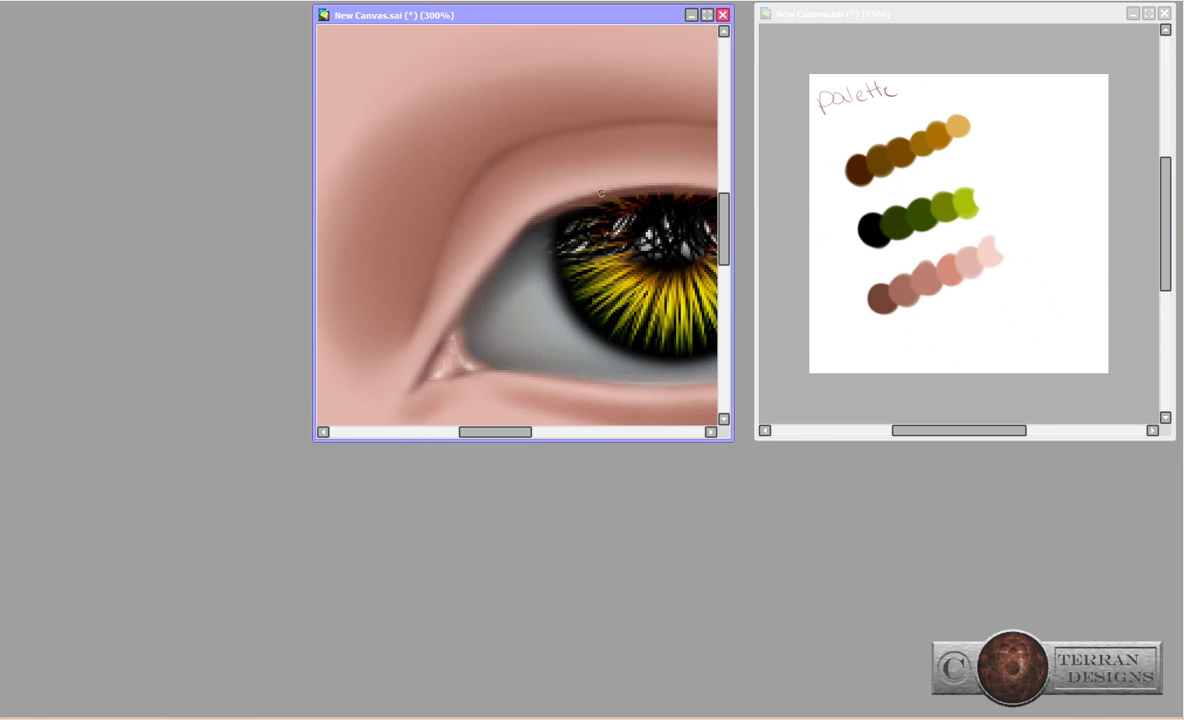
{"action": "scroll", "coordinate": [560, 230], "scroll_direction": "up", "scroll_amount": 3}
{"action": "scroll", "coordinate": [651, 195], "scroll_direction": "down", "scroll_amount": 3}
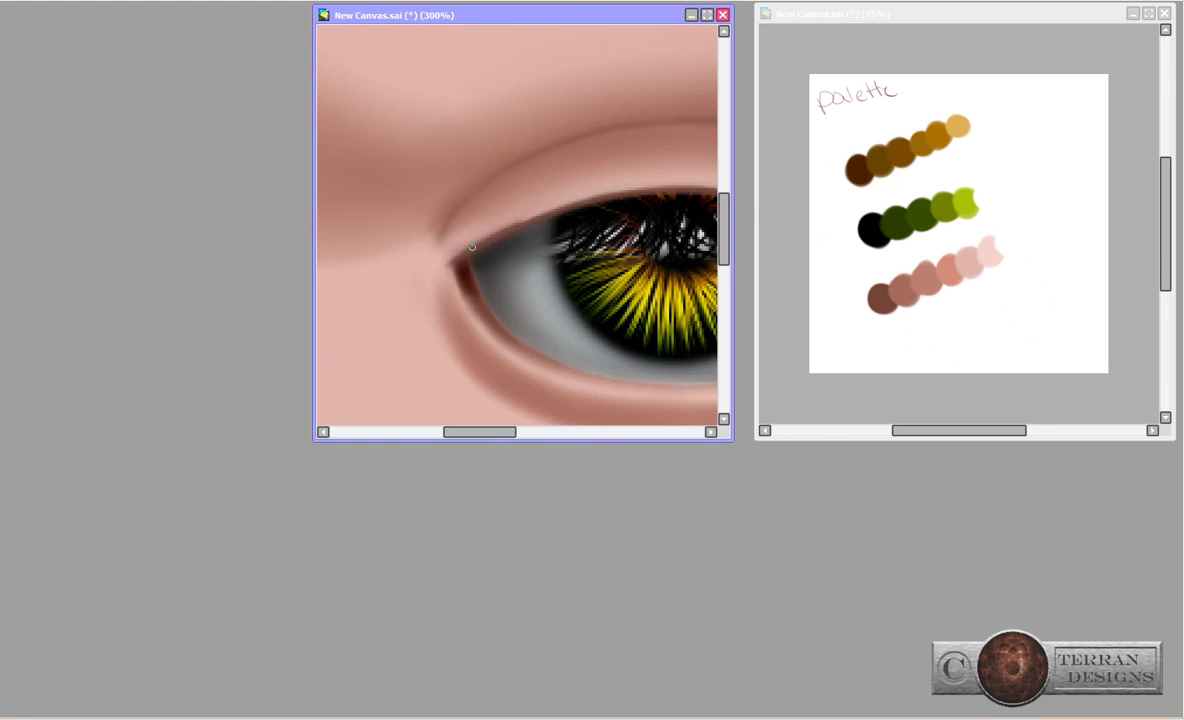
{"action": "scroll", "coordinate": [553, 94], "scroll_direction": "down", "scroll_amount": 2}
{"action": "mouse_move", "coordinate": [623, 298]}
{"action": "left_mouse_down"}
{"action": "mouse_move", "coordinate": [488, 243]}
{"action": "mouse_move", "coordinate": [468, 251]}
{"action": "mouse_move", "coordinate": [587, 285]}
{"action": "left_mouse_up"}
{"action": "left_click", "coordinate": [470, 200]}
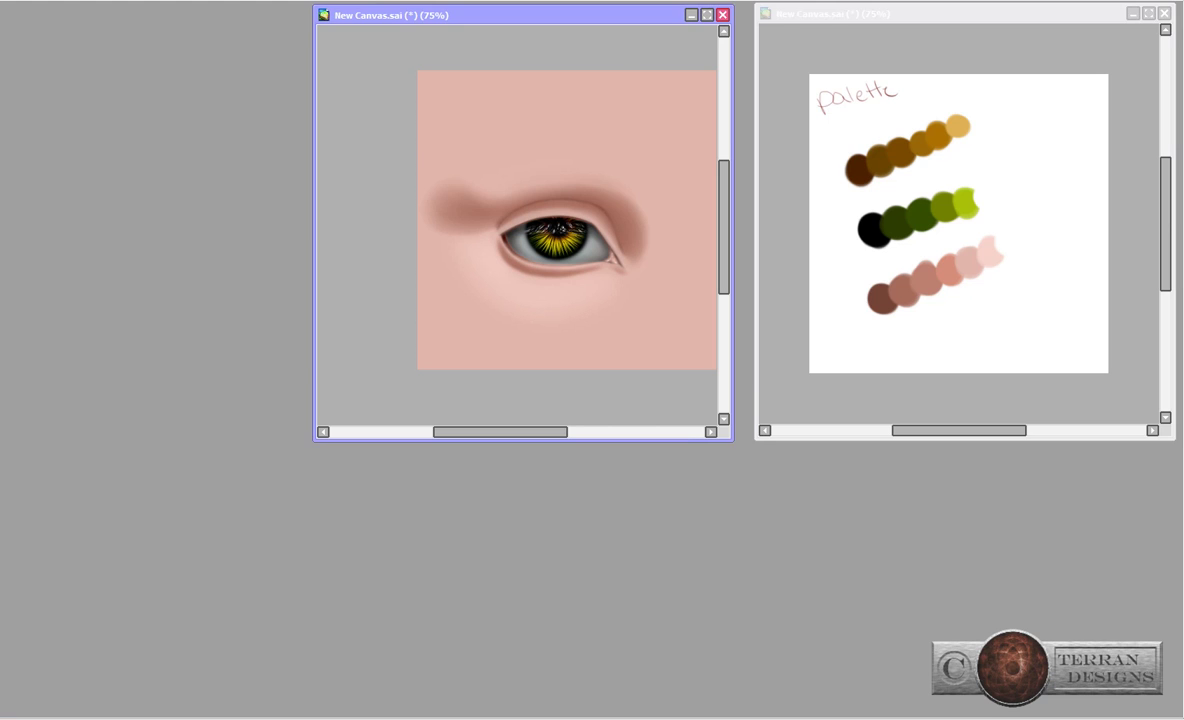
Paint an arched brown eyebrow above the eye with fine hair strokes, tapering toward the outer end.
{"action": "left_click_drag", "start_coordinate": [470, 200], "coordinate": [648, 190]}
{"action": "key", "text": "h"}
{"action": "mouse_move", "coordinate": [385, 190]}
{"action": "left_mouse_down"}
{"action": "mouse_move", "coordinate": [513, 172]}
{"action": "mouse_move", "coordinate": [519, 158]}
{"action": "mouse_move", "coordinate": [514, 178]}
{"action": "mouse_move", "coordinate": [410, 164]}
{"action": "mouse_move", "coordinate": [550, 172]}
{"action": "mouse_move", "coordinate": [360, 178]}
{"action": "mouse_move", "coordinate": [510, 172]}
{"action": "mouse_move", "coordinate": [498, 165]}
{"action": "mouse_move", "coordinate": [551, 191]}
{"action": "left_mouse_up"}
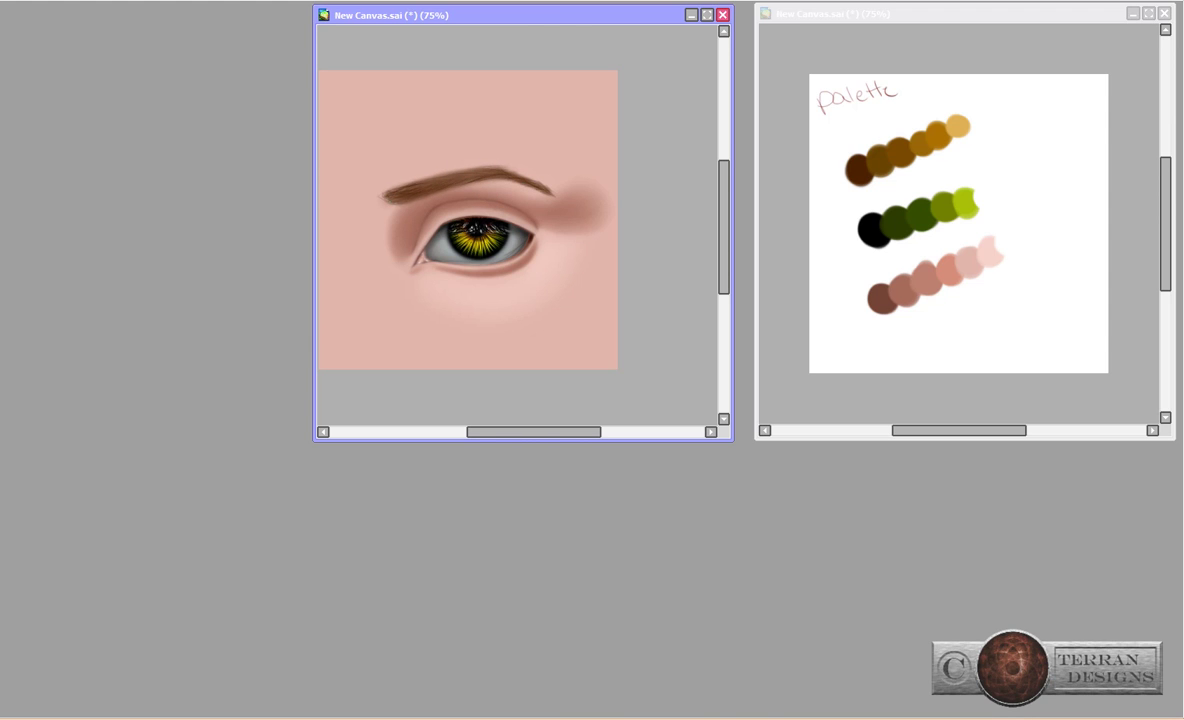
Fill out the eyebrow with more brown hair strokes and add a soft shadow below its inner end.
{"action": "key", "text": "h"}
{"action": "key", "text": "h"}
{"action": "mouse_move", "coordinate": [428, 170]}
{"action": "left_mouse_down"}
{"action": "mouse_move", "coordinate": [382, 186]}
{"action": "mouse_move", "coordinate": [458, 158]}
{"action": "left_mouse_up"}
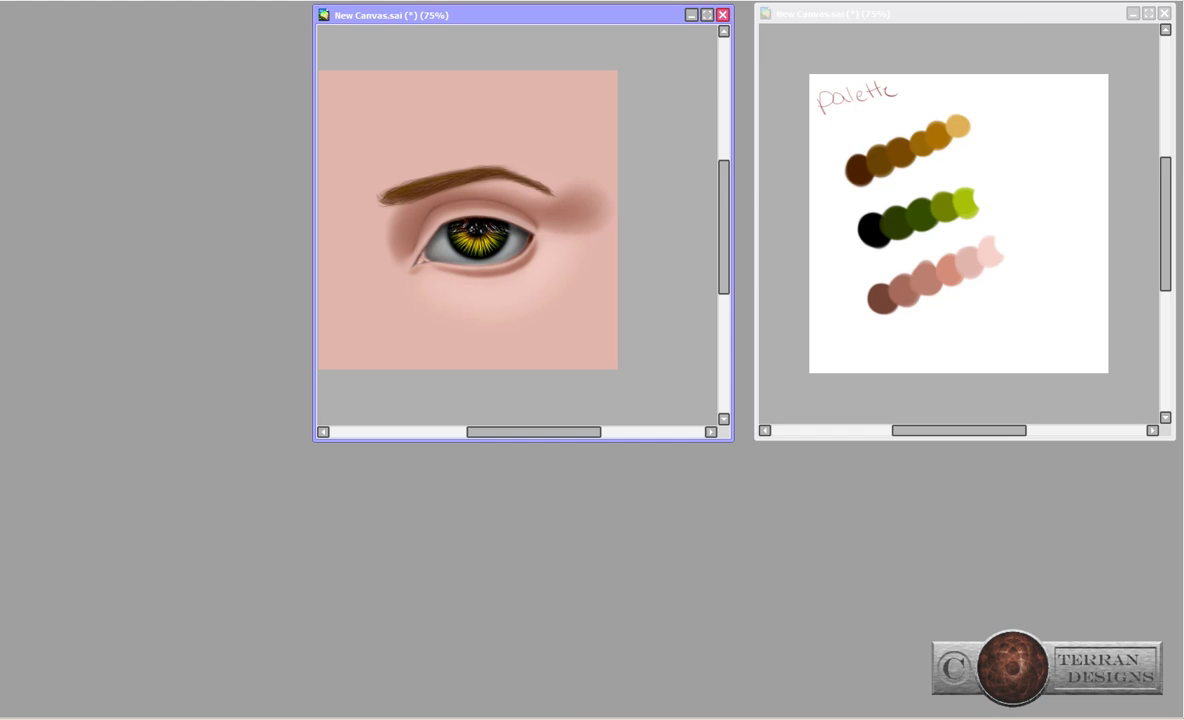
{"action": "left_click_drag", "start_coordinate": [357, 212], "coordinate": [390, 225]}
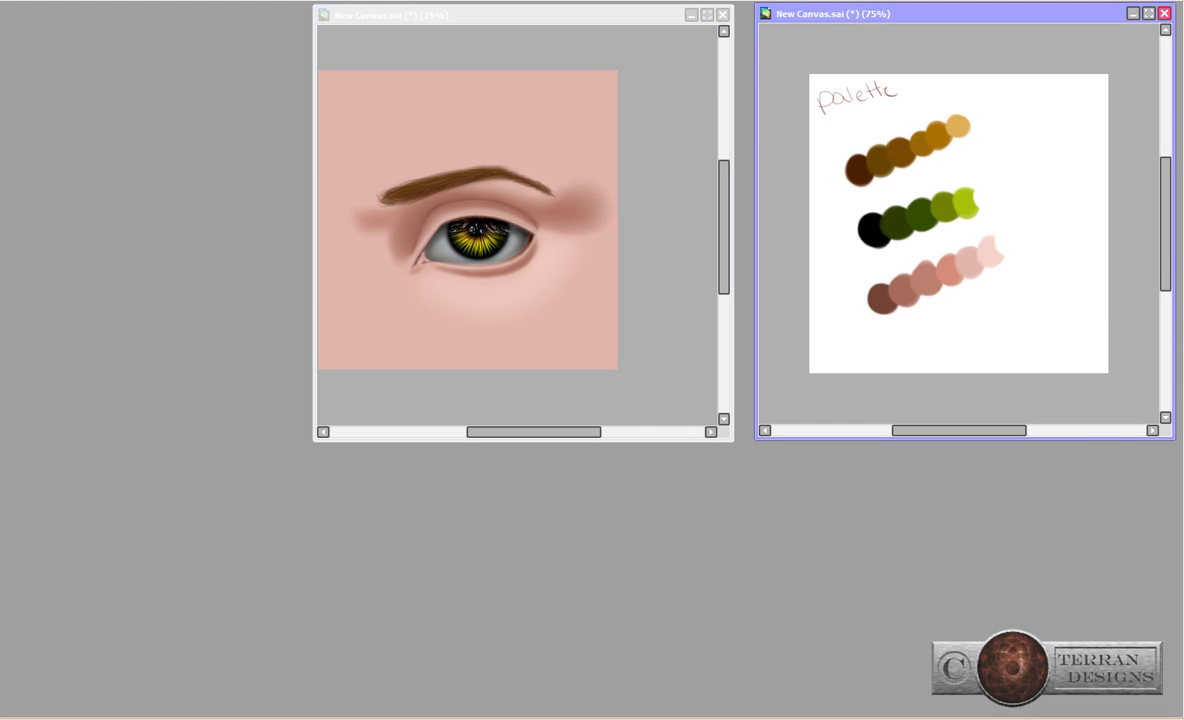
{"action": "left_click", "coordinate": [534, 190]}
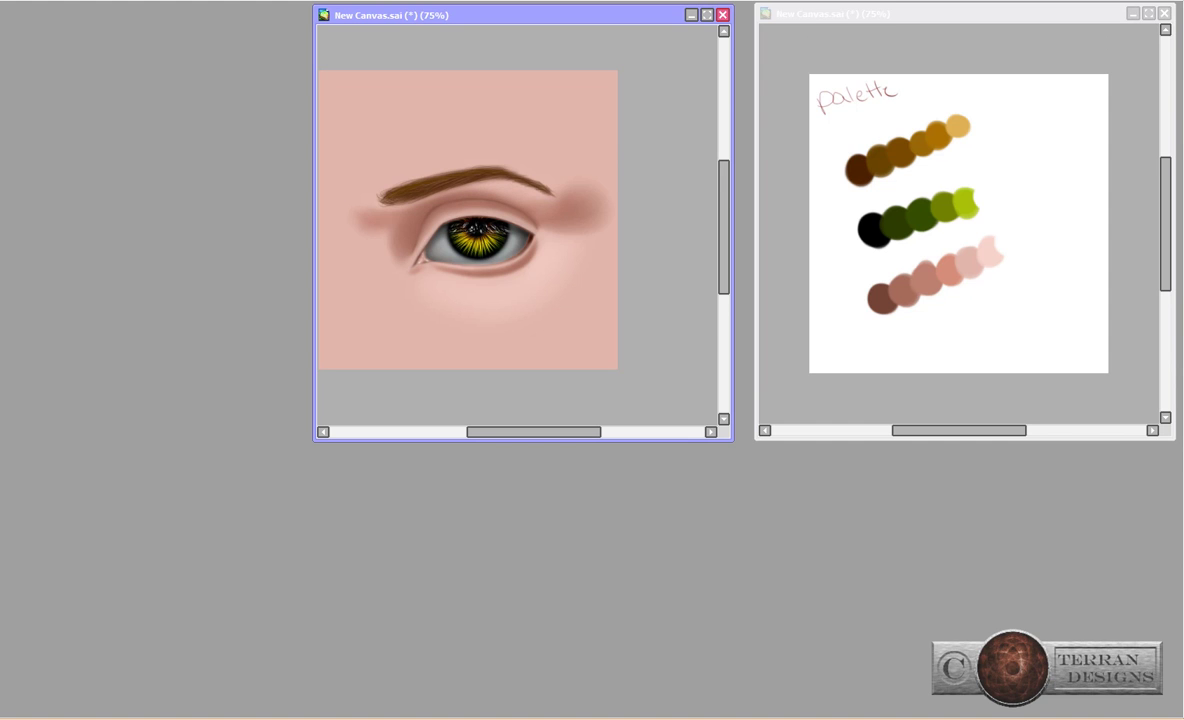
Draw fine, curved dark lashes along the whole upper lid.
{"action": "key", "text": "ctrl+plus"}
{"action": "key", "text": "ctrl+plus"}
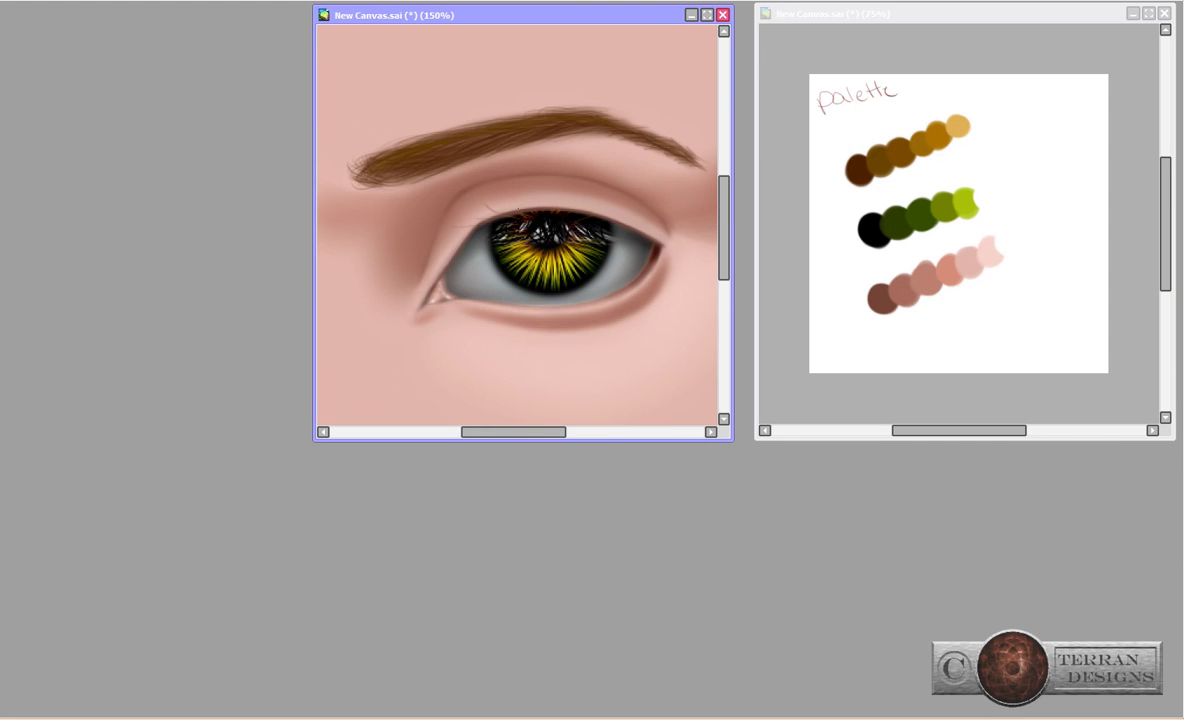
{"action": "left_click_drag", "start_coordinate": [600, 214], "coordinate": [632, 224]}
{"action": "left_click_drag", "start_coordinate": [540, 196], "coordinate": [636, 224]}
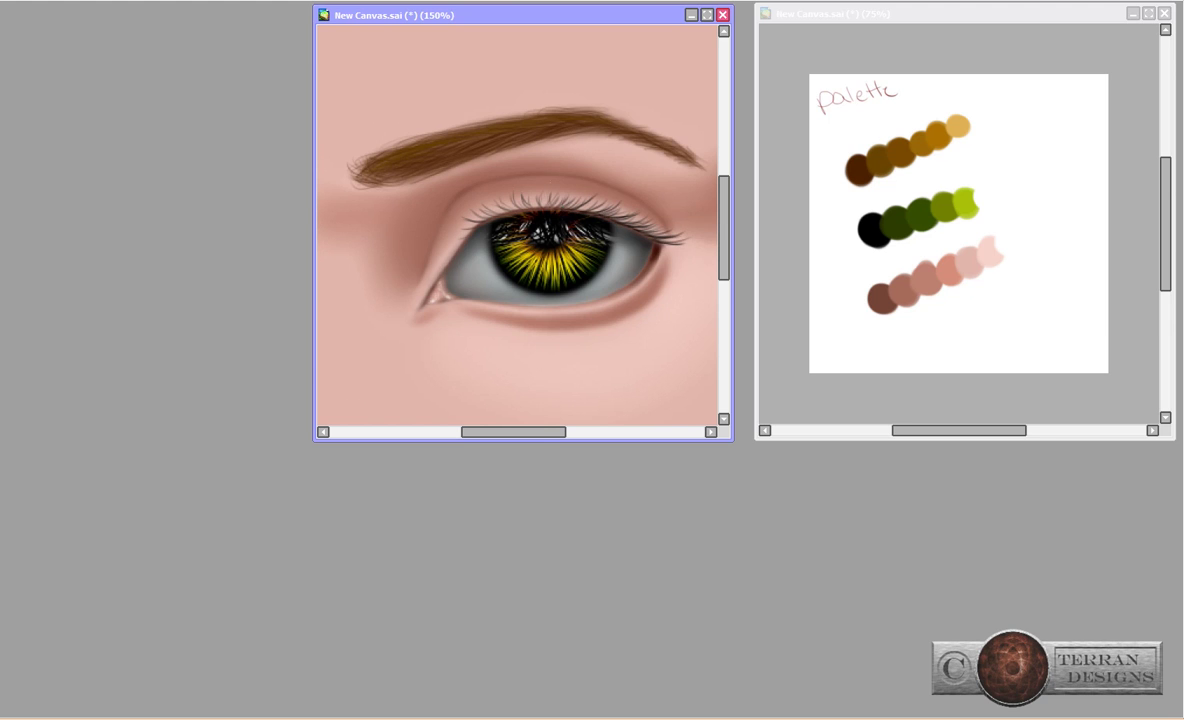
{"action": "left_click_drag", "start_coordinate": [449, 190], "coordinate": [517, 200]}
{"action": "key", "text": "ctrl+minus"}
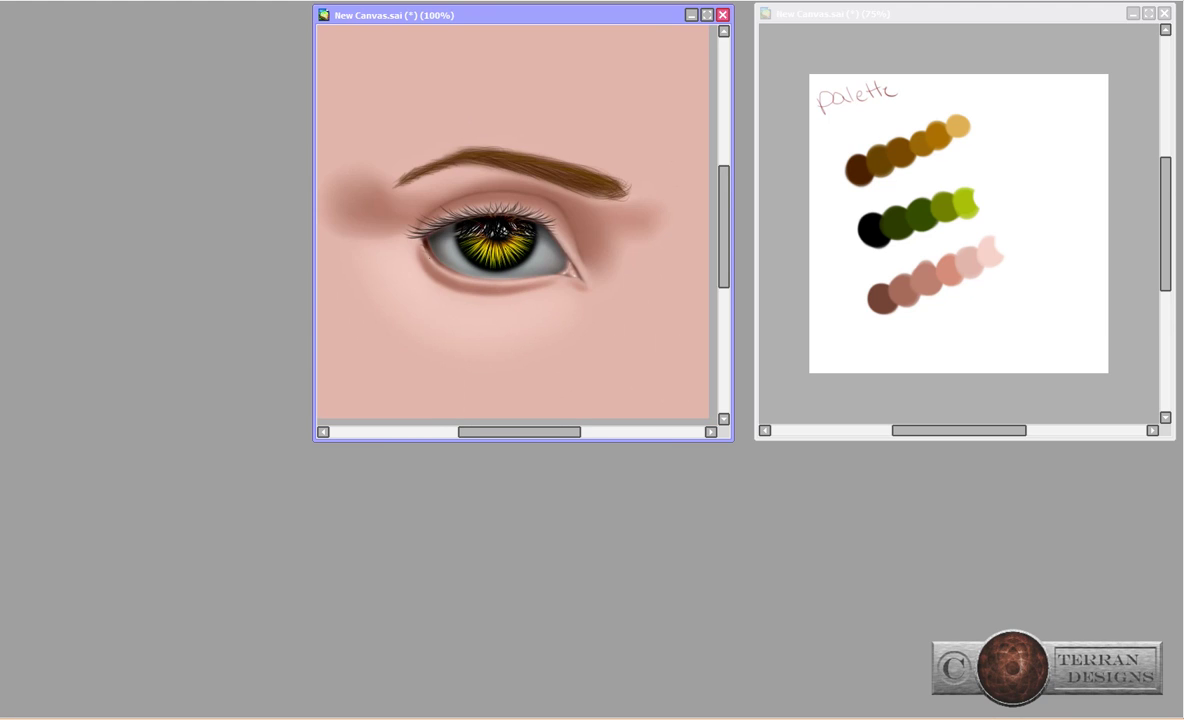
Add short, fine lashes along the lower lid and brighten the skin highlight beneath the eye.
{"action": "left_click_drag", "start_coordinate": [500, 240], "coordinate": [470, 240]}
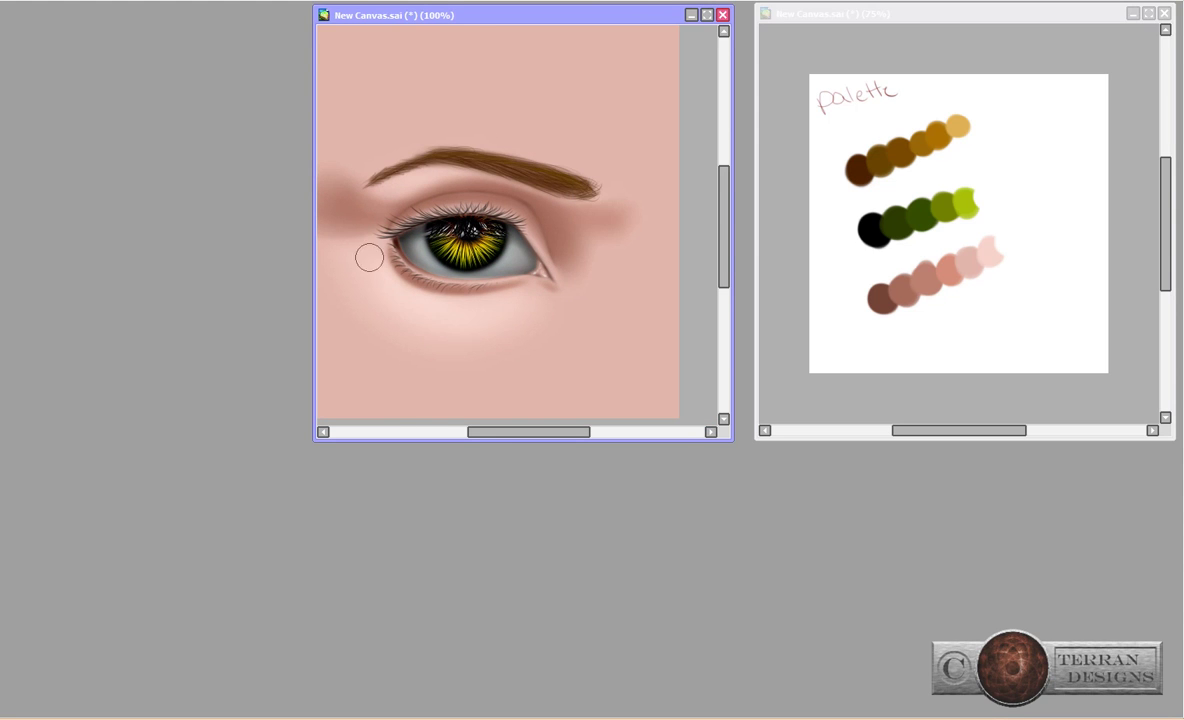
{"action": "scroll", "coordinate": [341, 238], "scroll_direction": "up", "scroll_amount": 2}
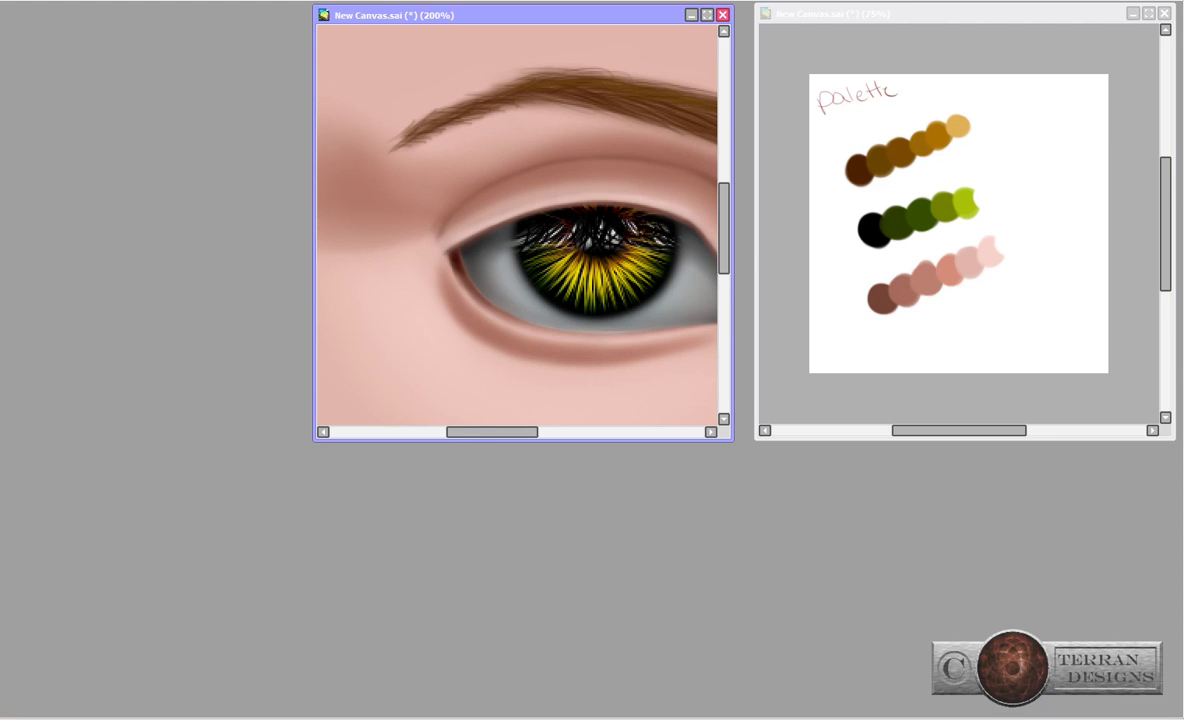
{"action": "scroll", "coordinate": [543, 201], "scroll_direction": "down", "scroll_amount": 2}
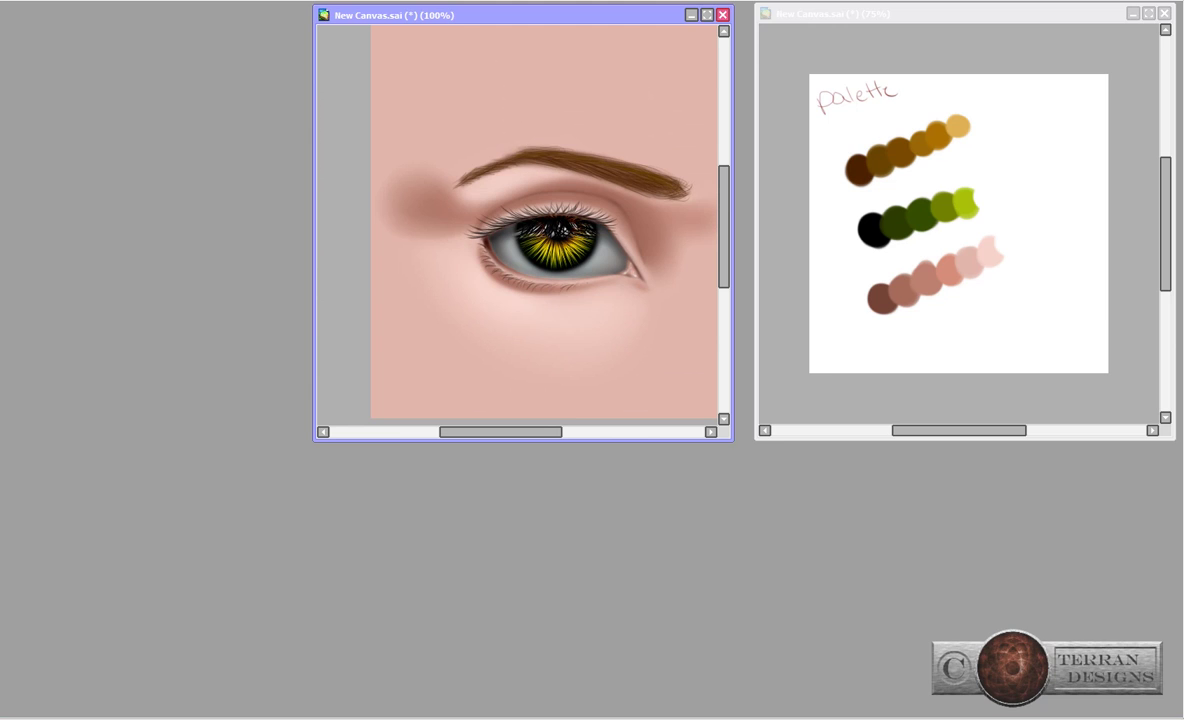
Switch to the Word document and add the lines "And voila. A beautiful eye. Took me hours...lol" and "See you guys next time".
{"action": "key", "text": "alt+Tab"}
{"action": "type", "text": "And voila. A beautiful eye. Took me hours...lol"}
{"action": "key", "text": "Return"}
{"action": "type", "text": "See you guys next time"}
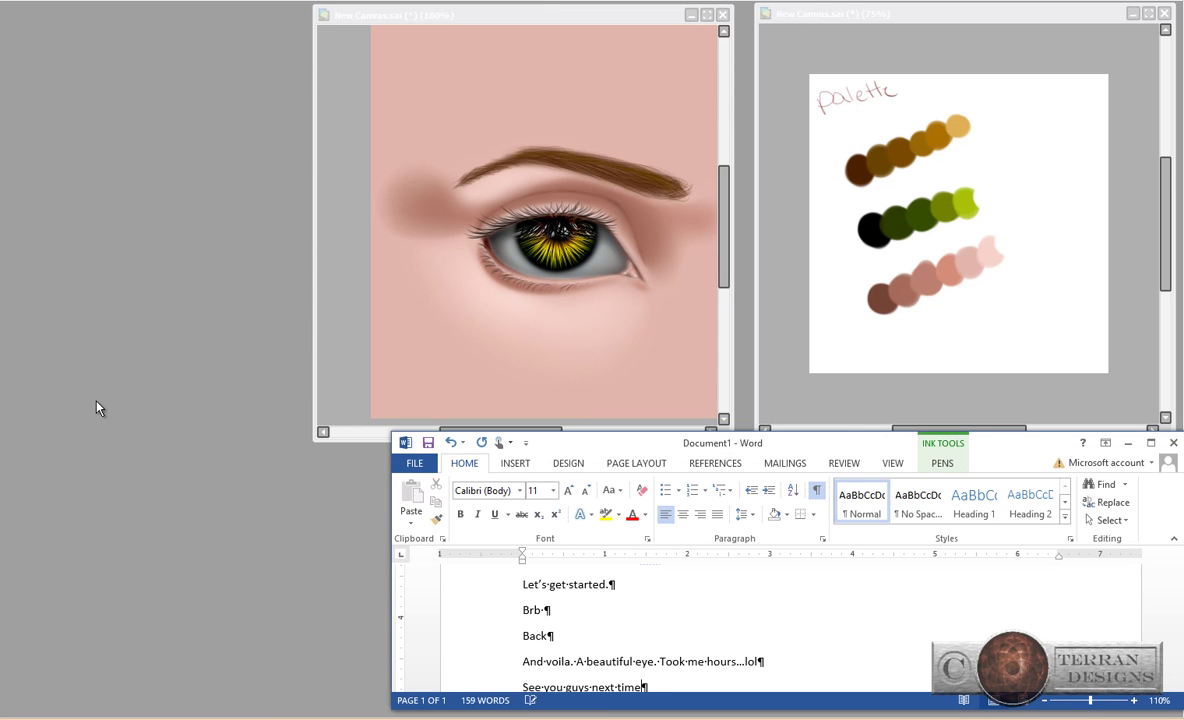